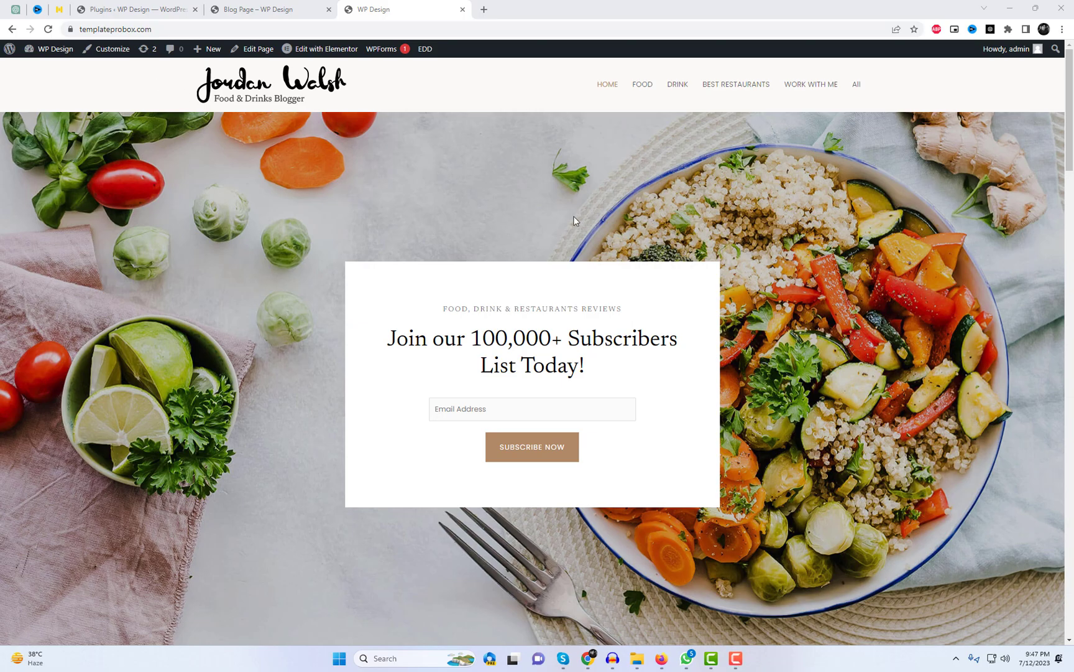
Browse the Food category archive on the live site
left_click(640, 86)
scroll(753, 371, "down", 15)
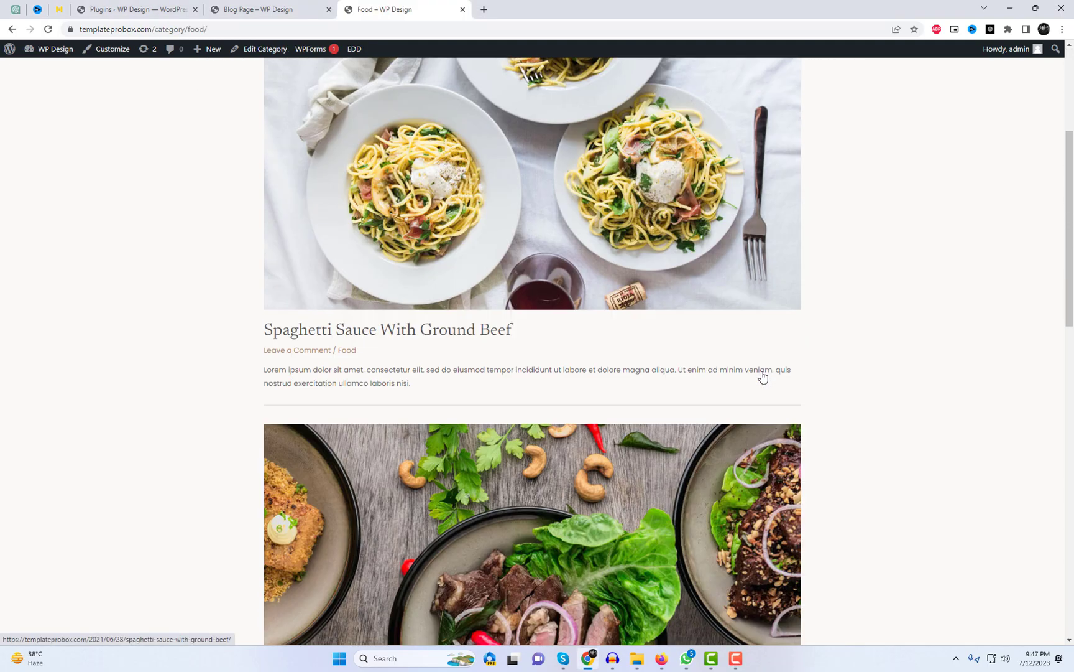
scroll(781, 421, "down", 5)
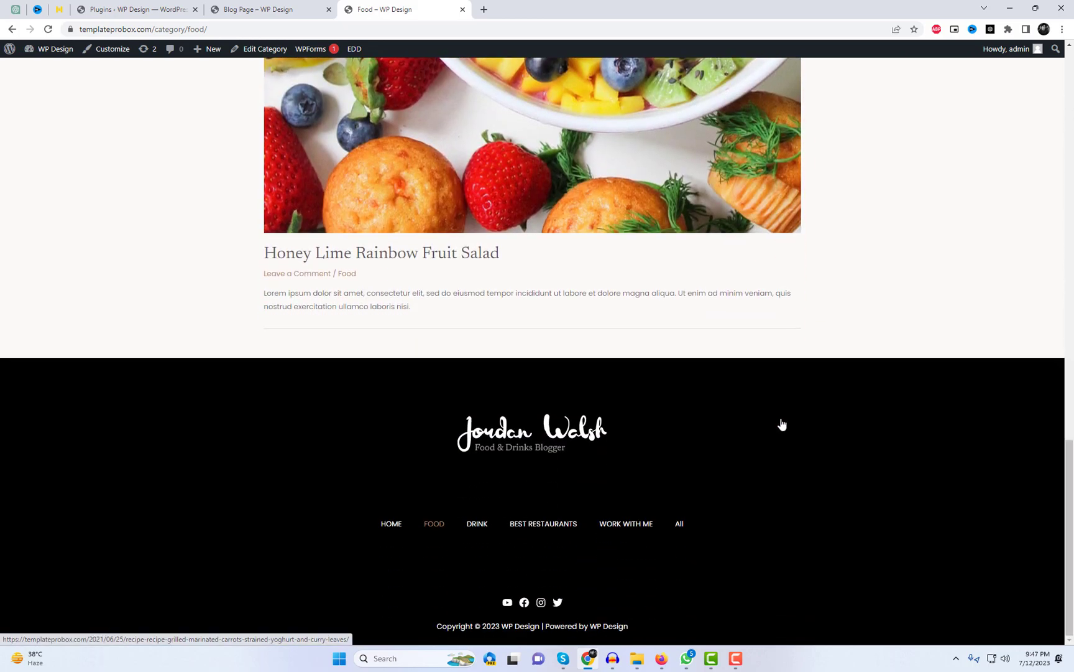
scroll(793, 427, "up", 20)
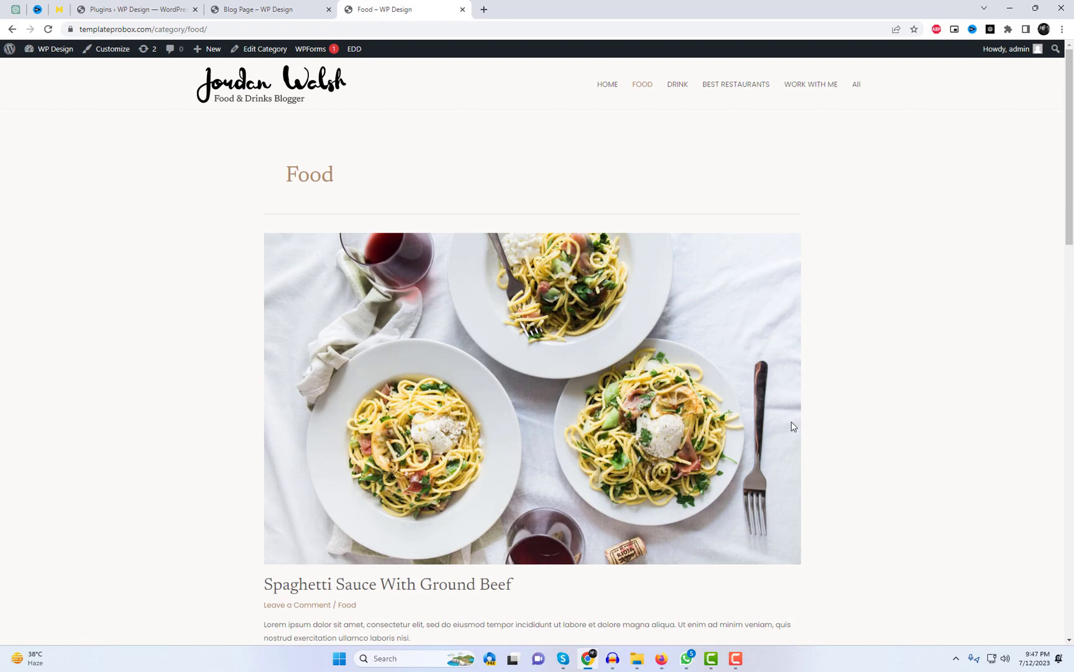
Browse the Drink category archive, then return to the Blog Page tab
left_click(695, 89)
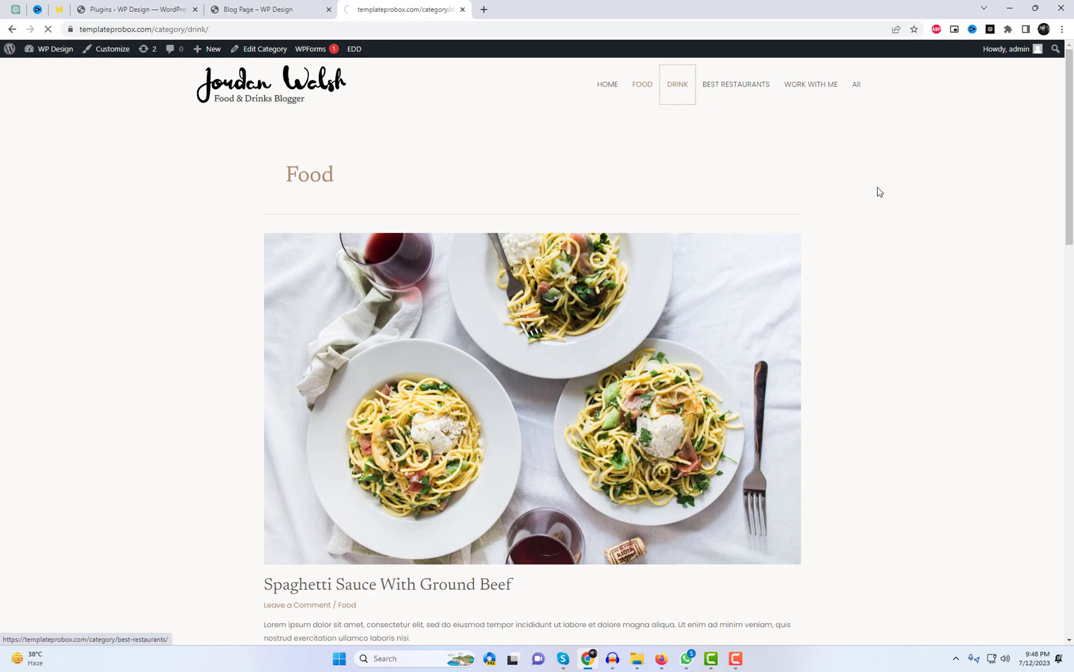
scroll(910, 232, "down", 9)
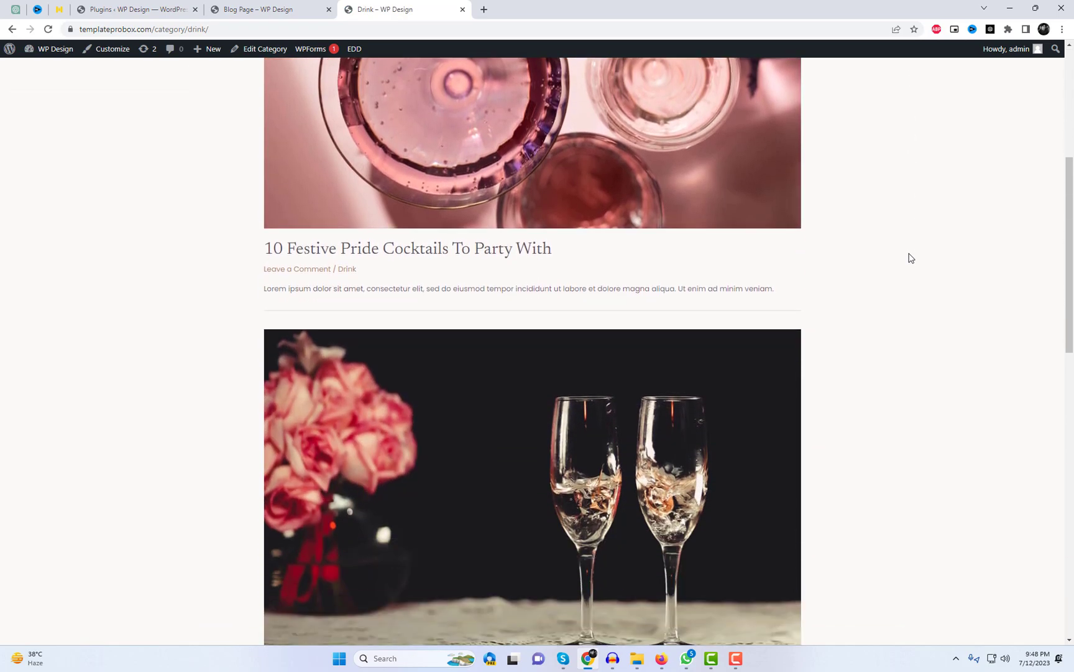
scroll(823, 230, "up", 10)
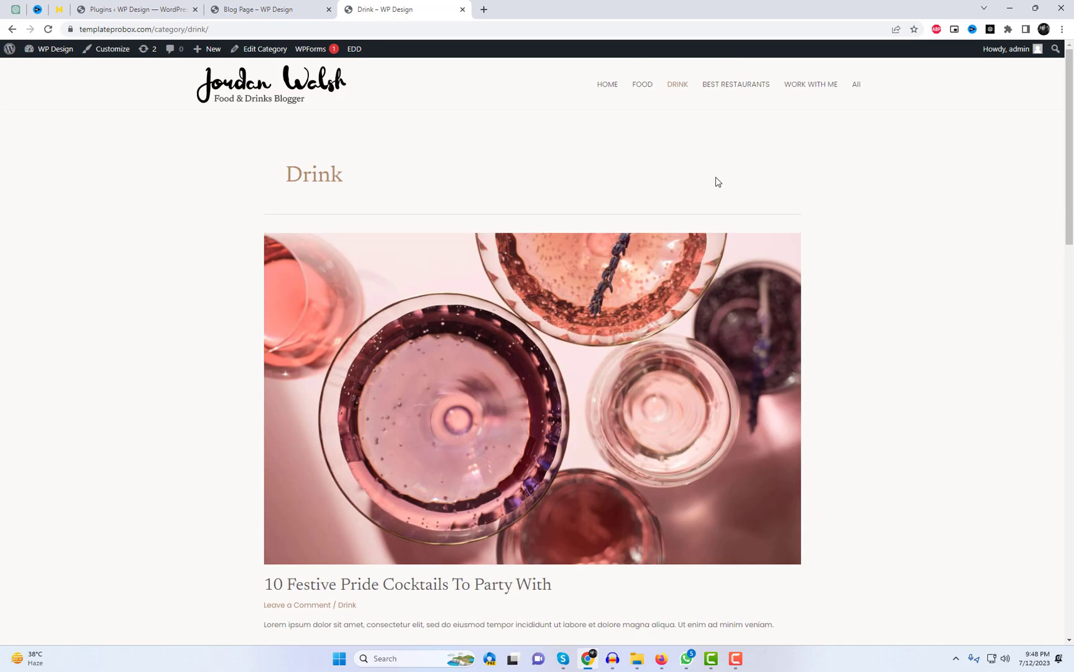
left_click(264, 10)
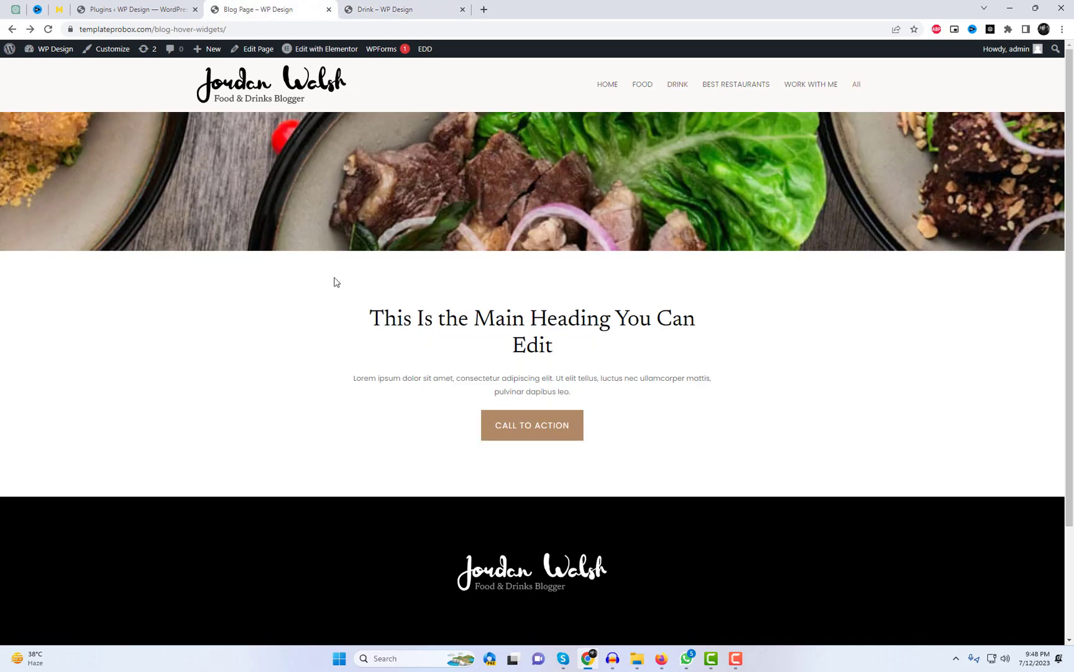
Copy the AnWP Post Grid plugin's full name from the Plugins list
left_click(144, 4)
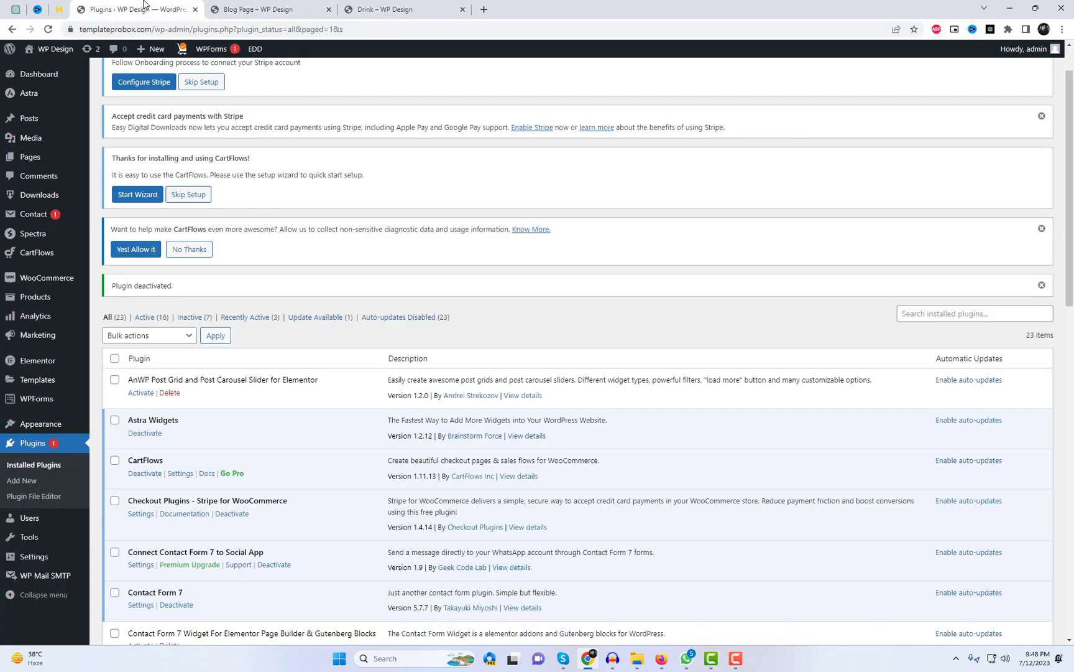
triple_click(253, 373)
key("ctrl+c")
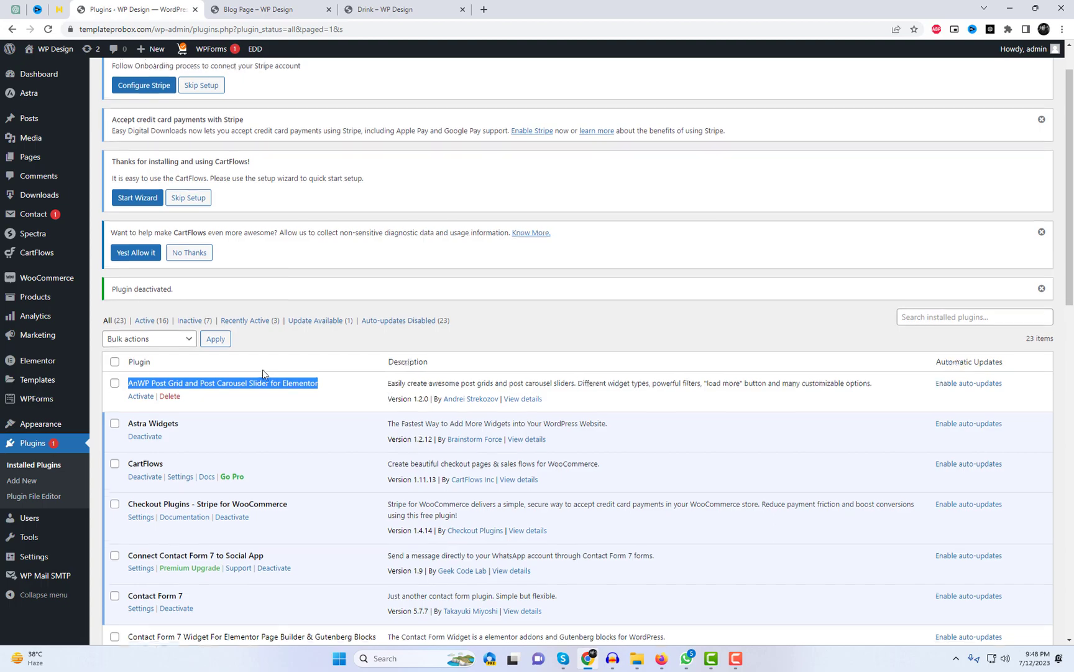
scroll(263, 370, "up", 1)
Search Add New for the pasted AnWP plugin name and activate it
left_click(168, 77)
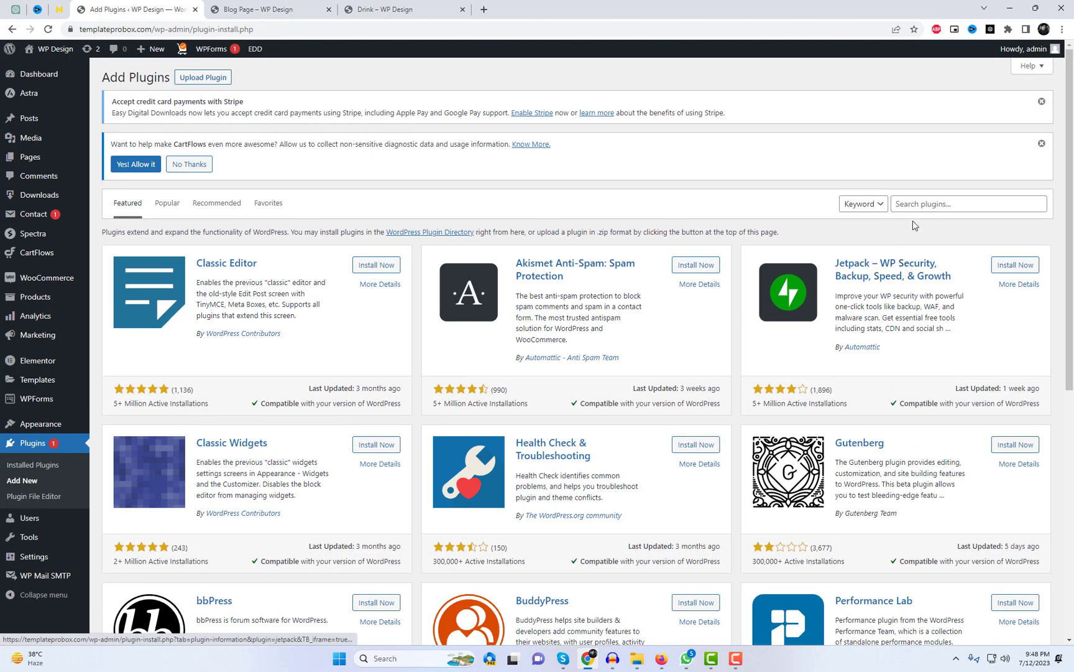
left_click(916, 205)
key("ctrl+v")
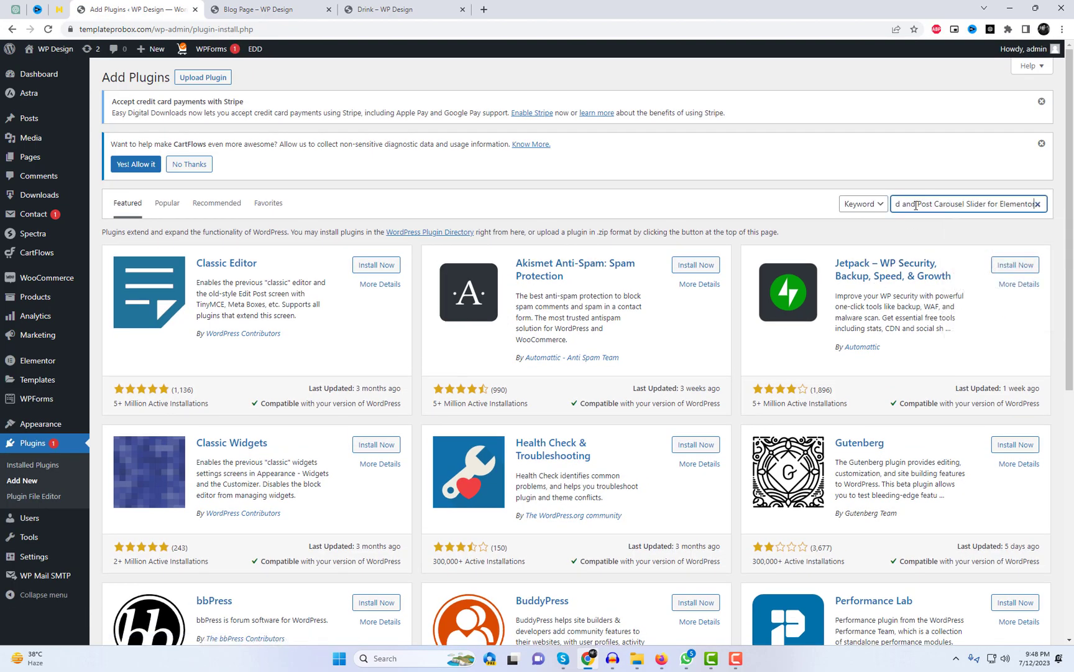
left_click_drag(916, 206, 896, 205)
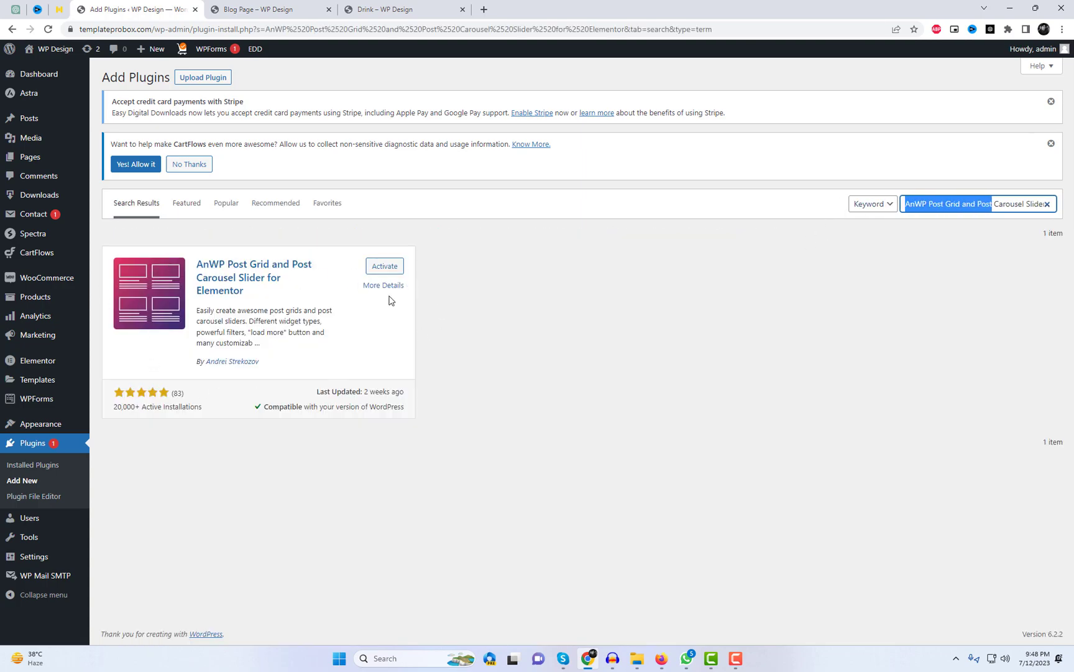
left_click(376, 272)
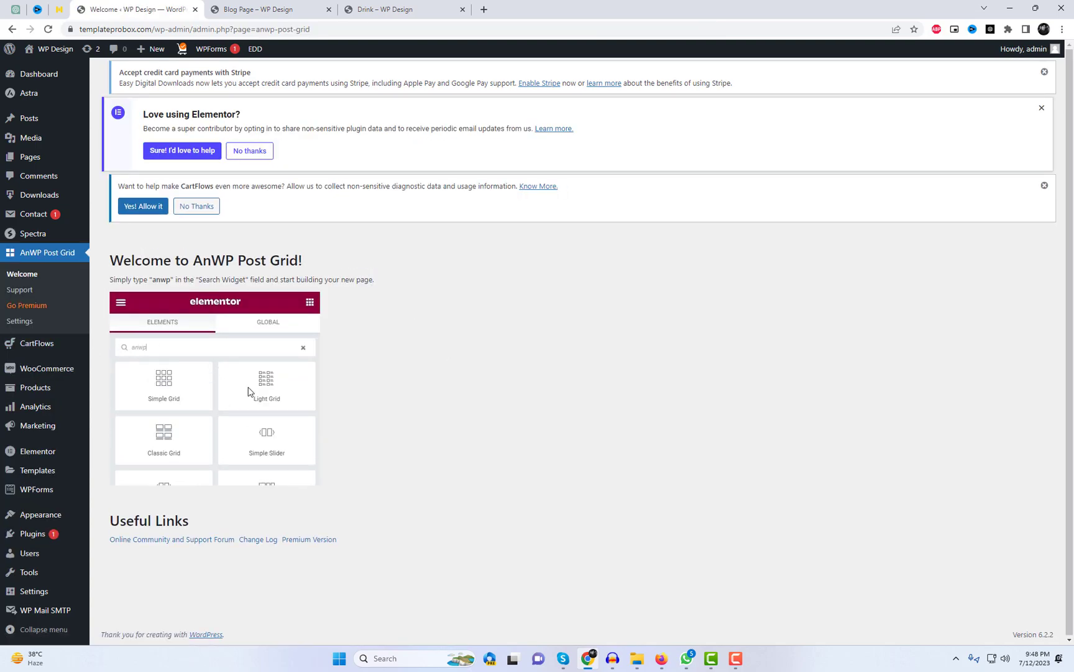
Open the Blog Page in the Elementor editor in a new tab
left_click(258, 9)
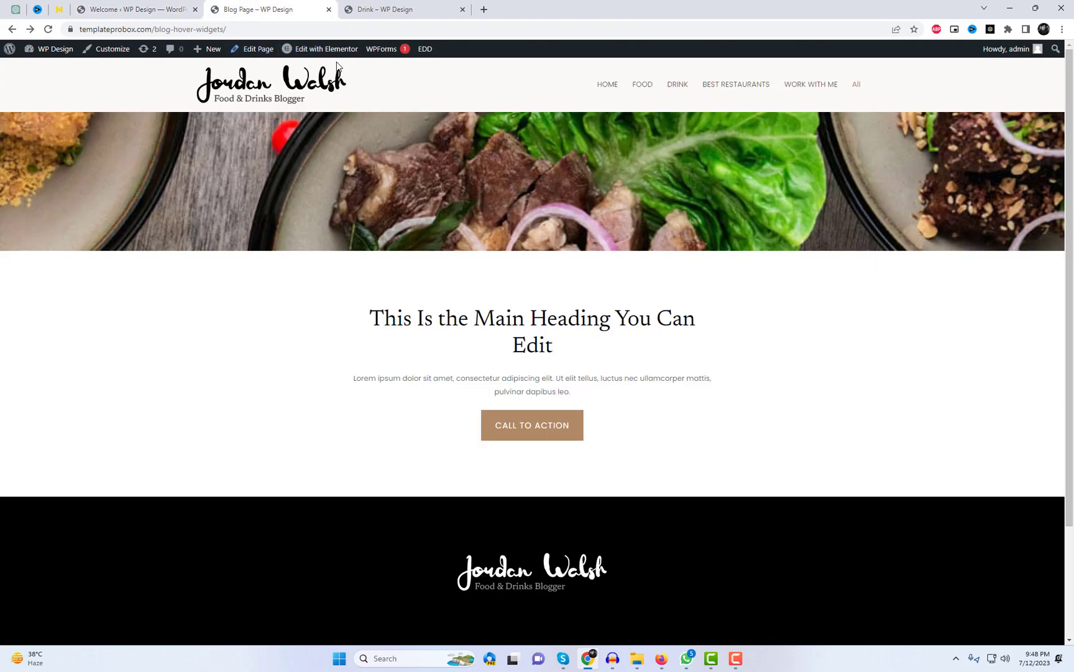
right_click(330, 56)
left_click(365, 63)
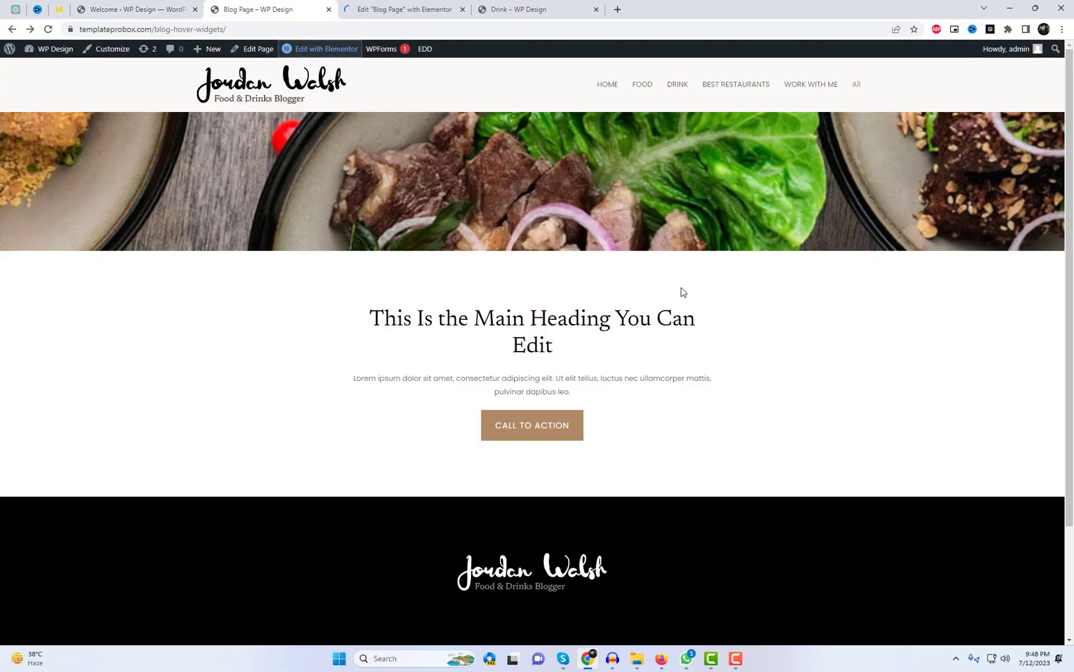
left_click(378, 10)
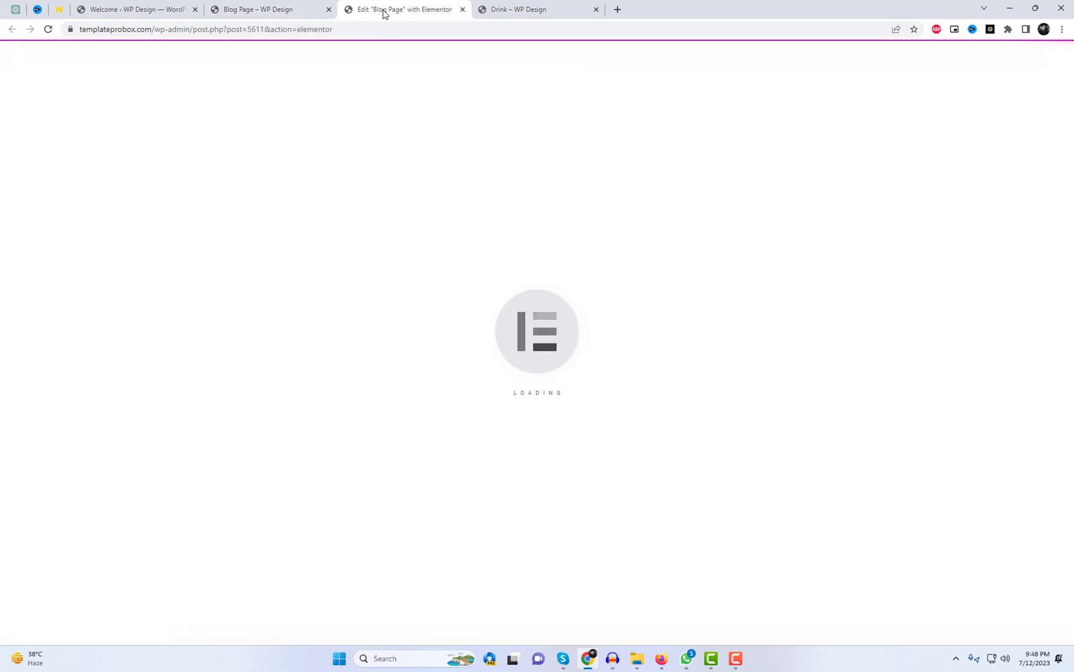
Delete the heading section and add a single-column Flexbox container below the hero
scroll(556, 275, "down", 2)
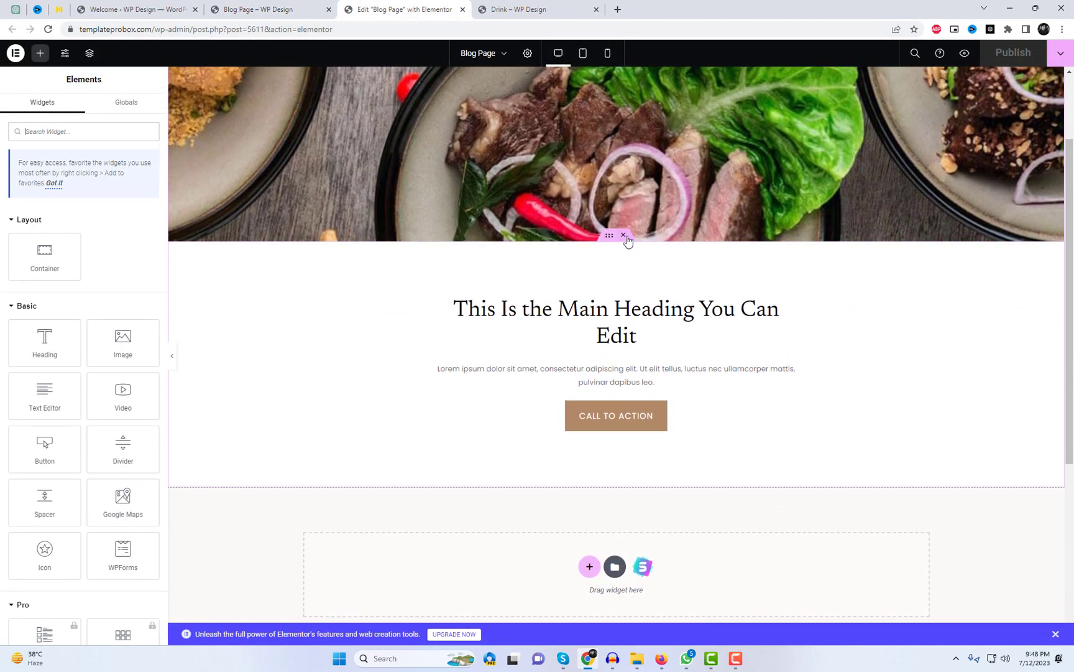
left_click(624, 236)
left_click(590, 320)
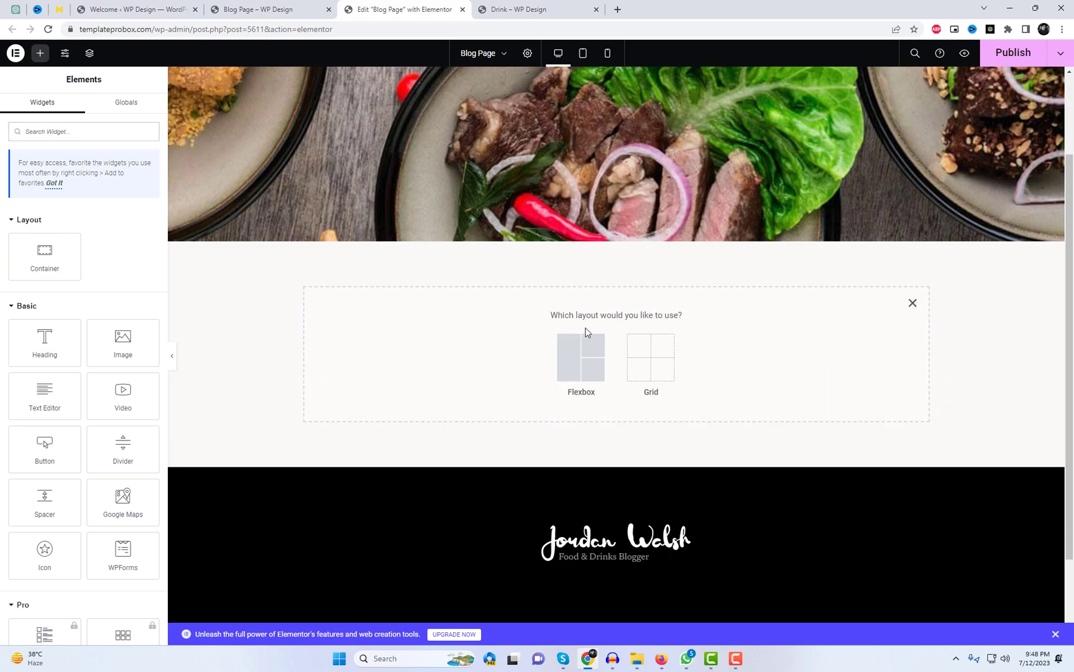
left_click(589, 362)
left_click(461, 349)
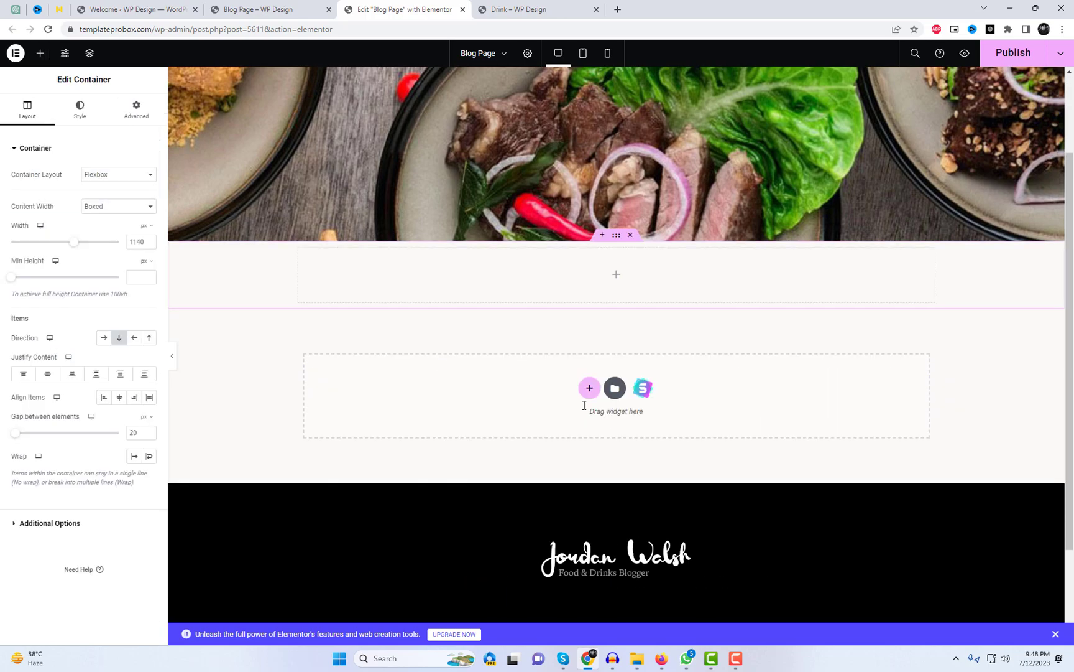
left_click(617, 276)
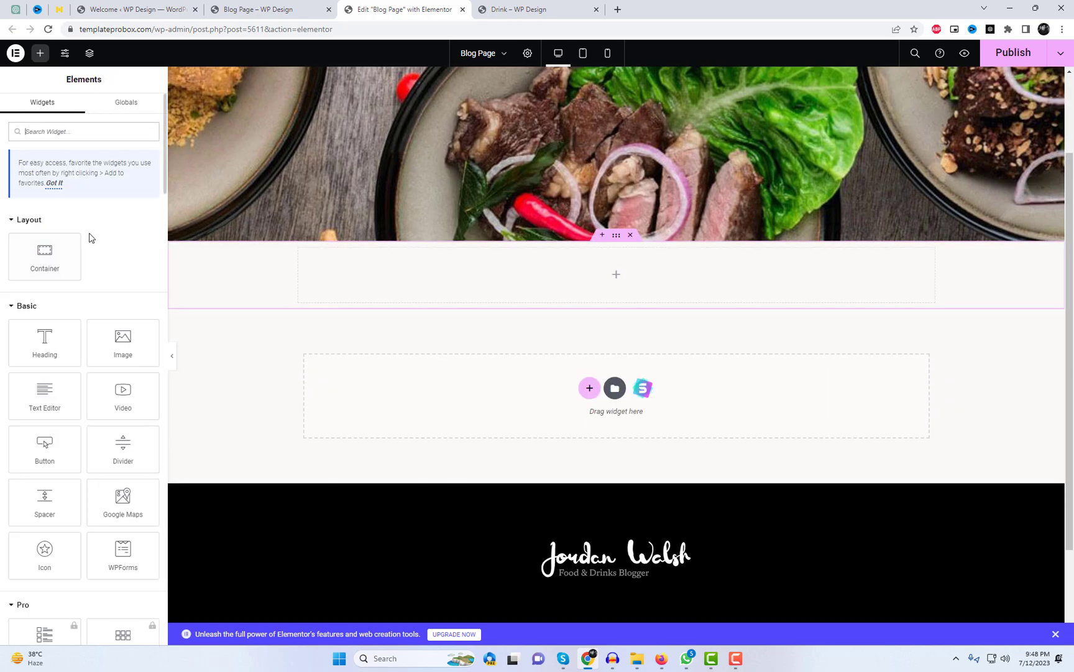
Search widgets for 'an' and drag the AnWP Simple Grid into the new container
type("an")
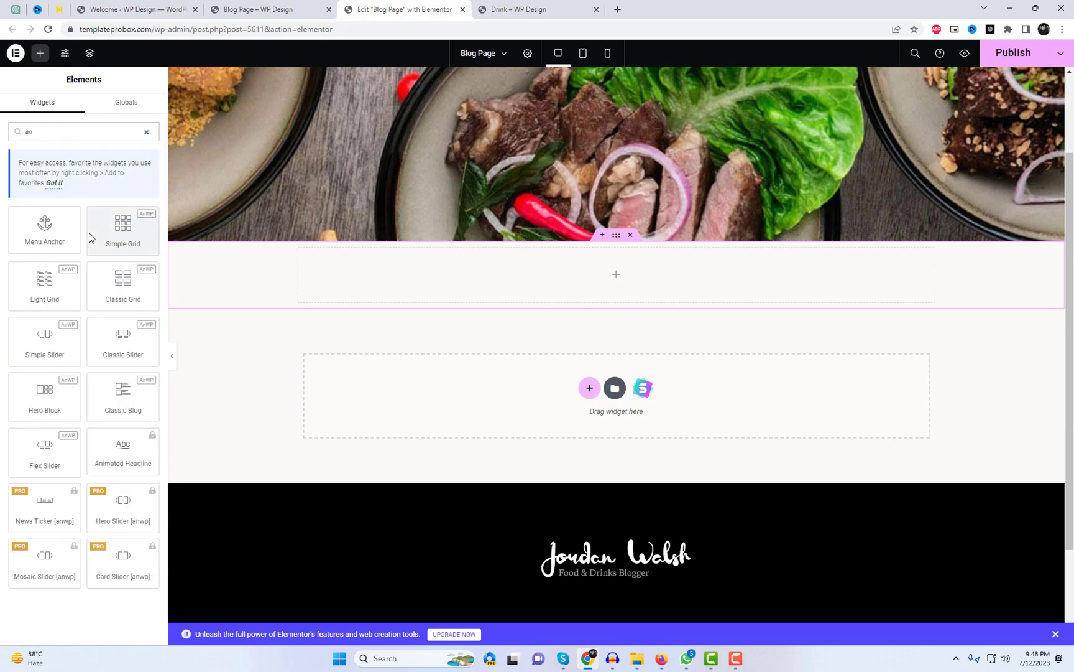
left_click_drag(150, 231, 550, 274)
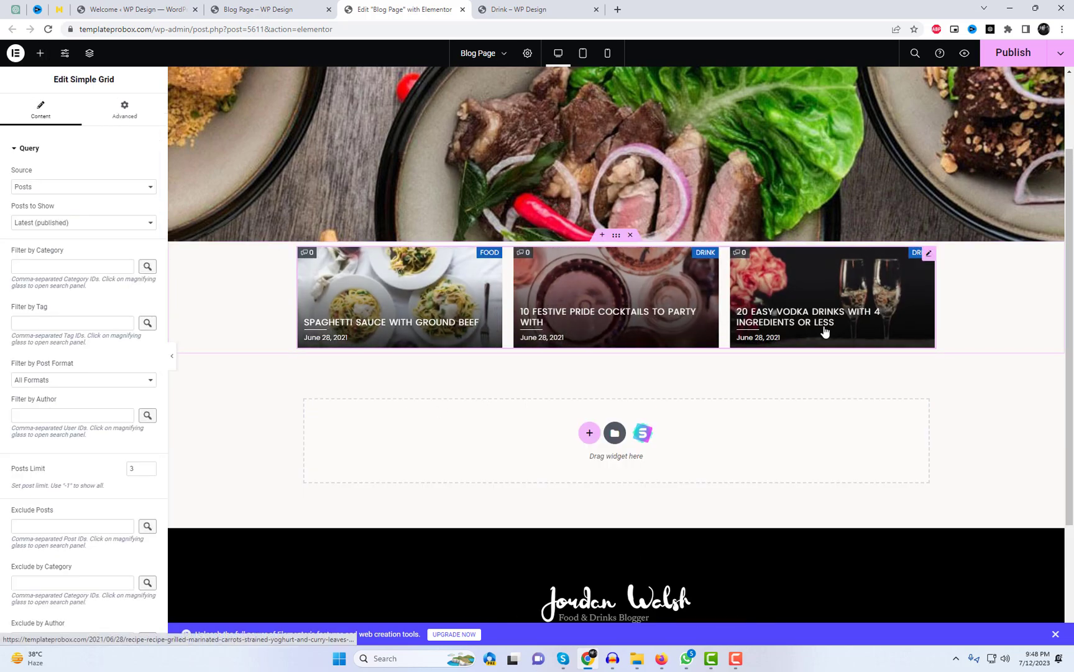
scroll(119, 387, "down", 2)
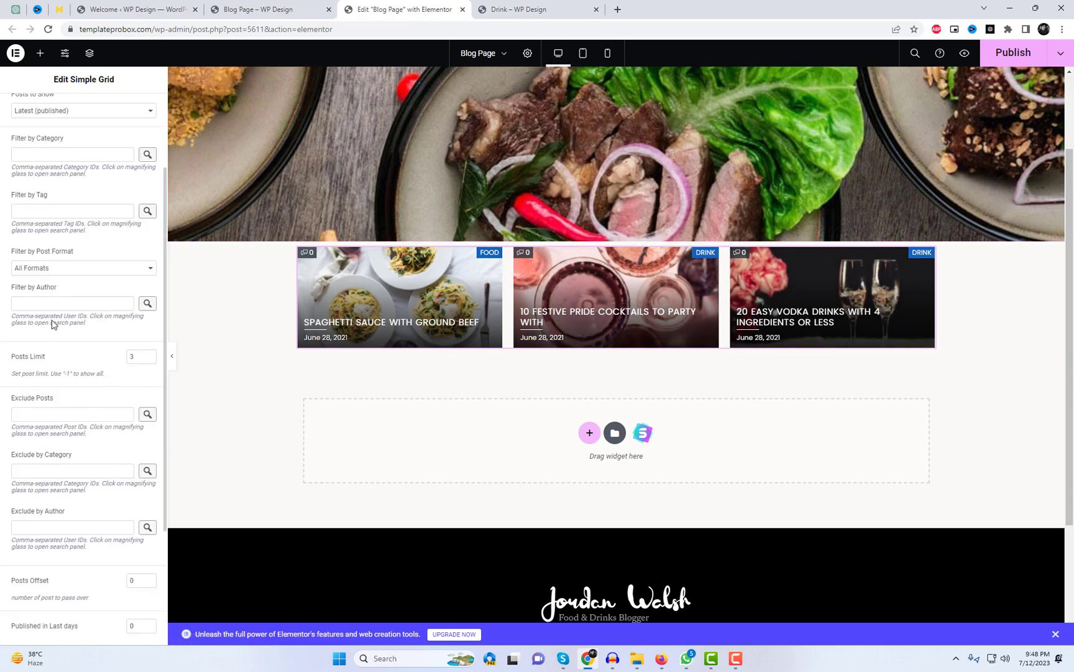
scroll(53, 218, "up", 1)
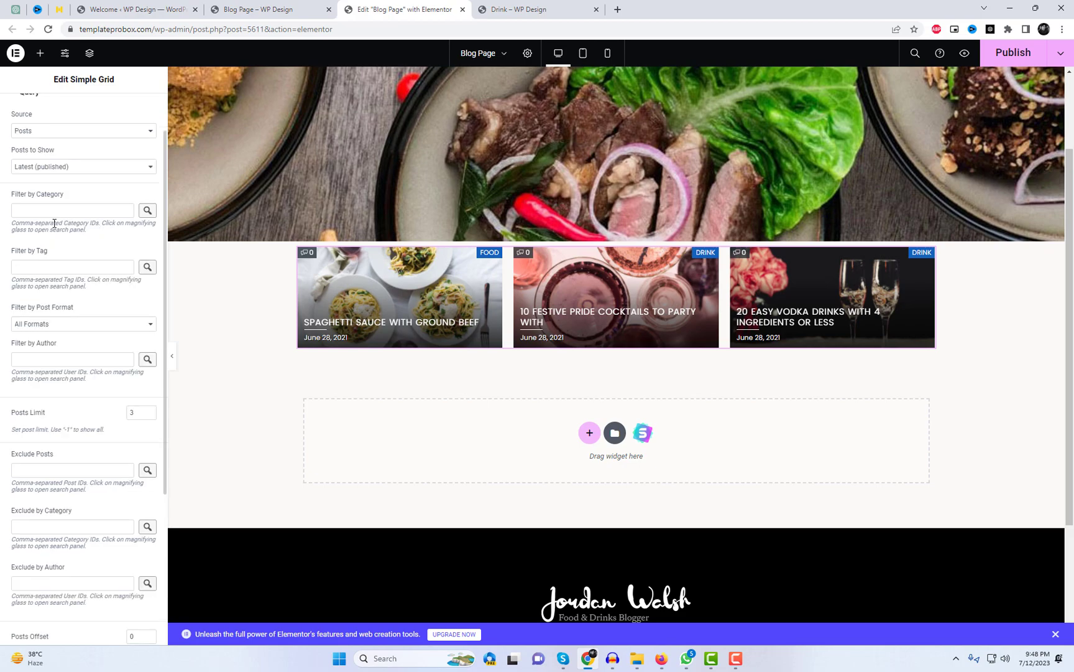
Filter the grid to Best Restaurants, Drink and Food categories with a 9-post limit
left_click(148, 211)
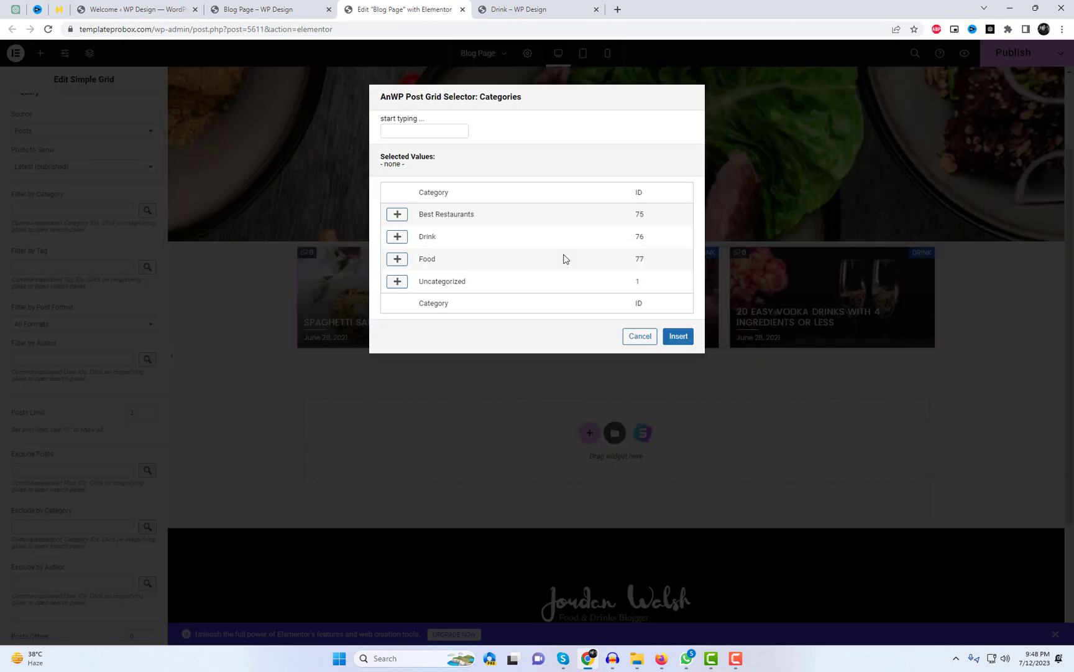
left_click(396, 217)
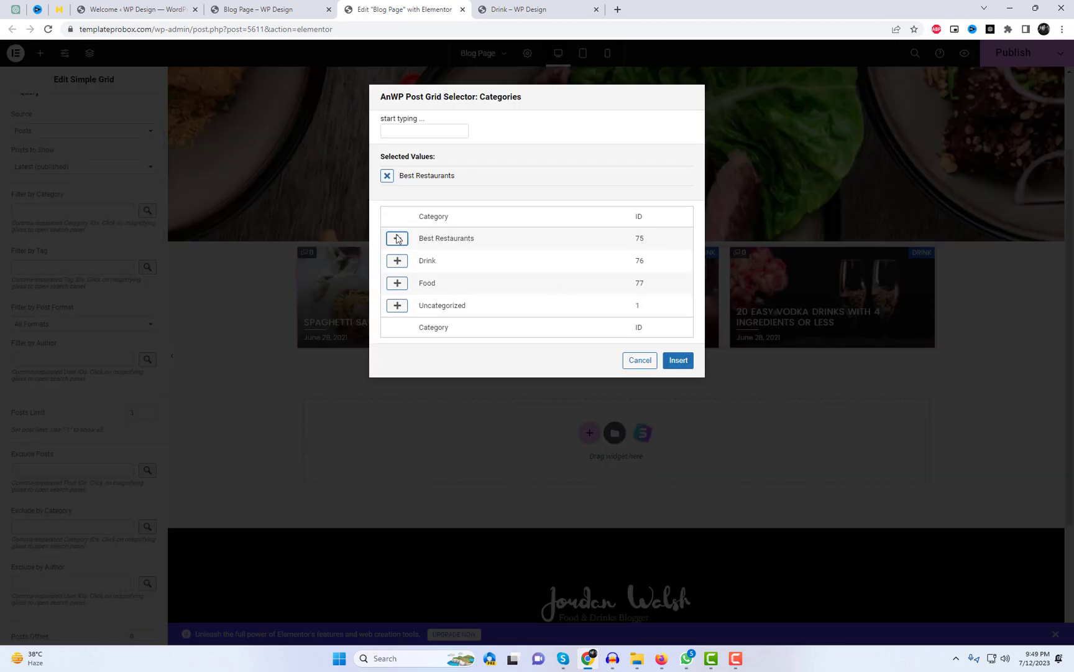
left_click(398, 262)
left_click(397, 303)
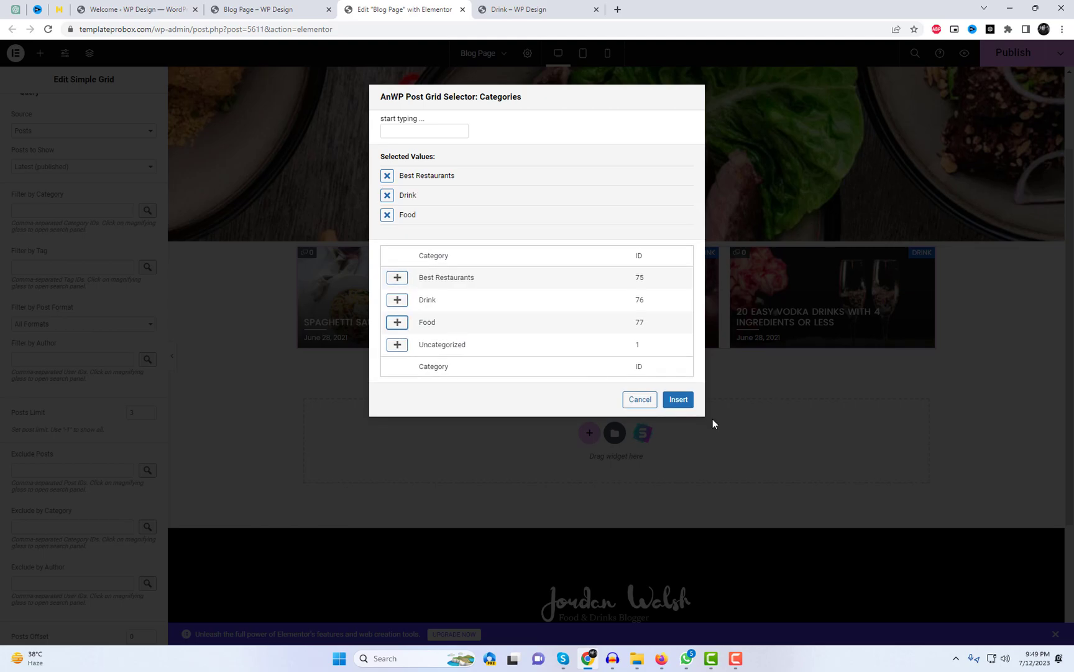
left_click(682, 398)
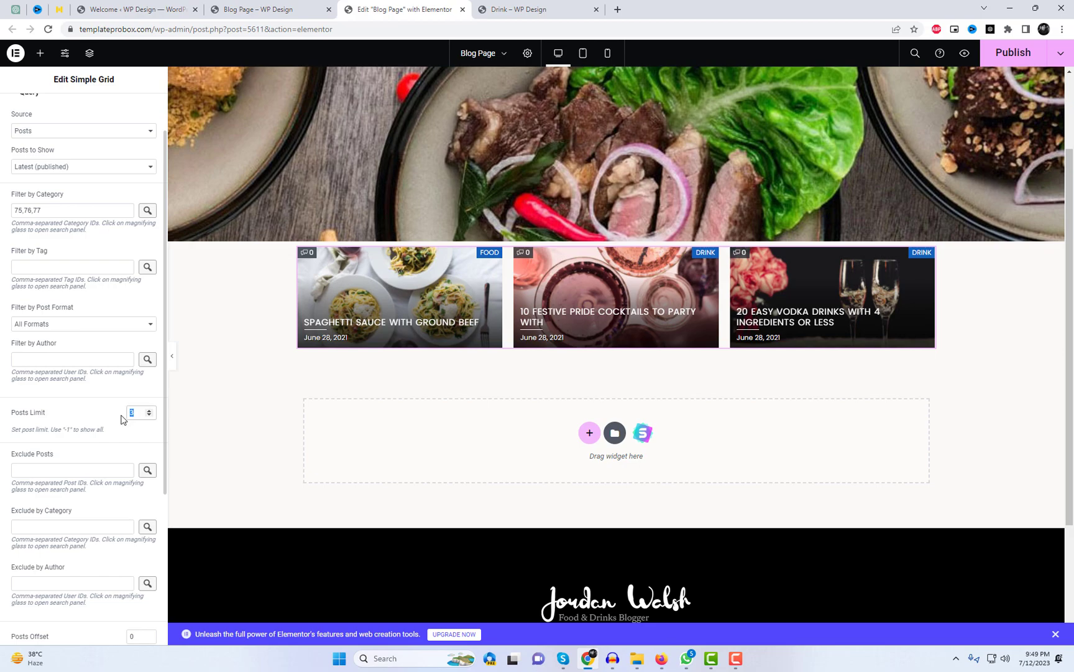
type("9")
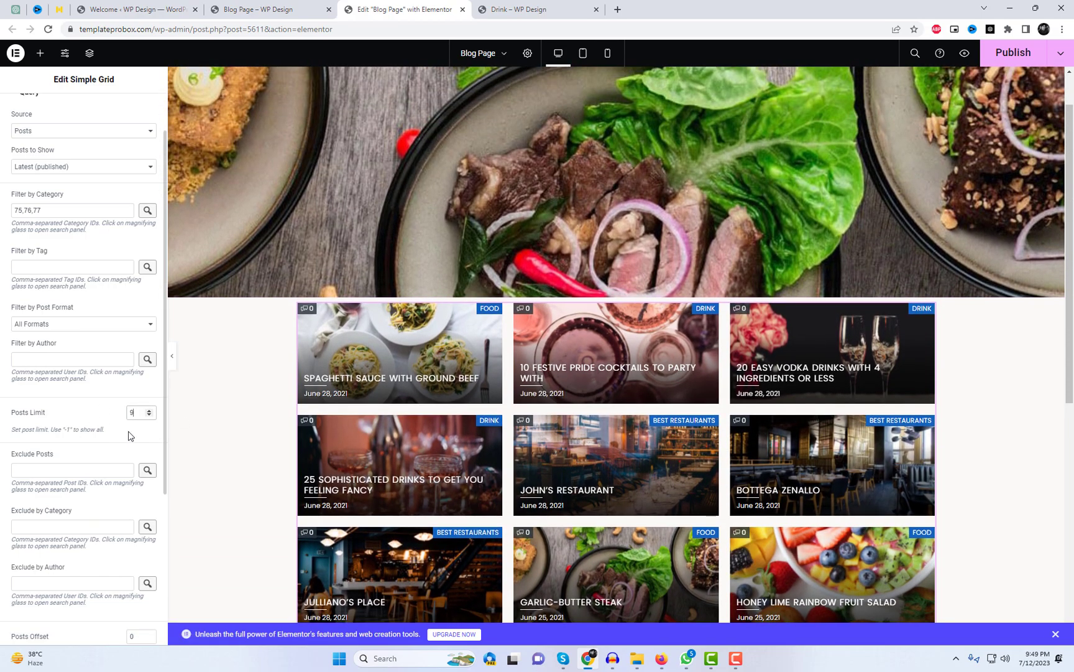
scroll(127, 436, "down", 2)
scroll(130, 443, "down", 1)
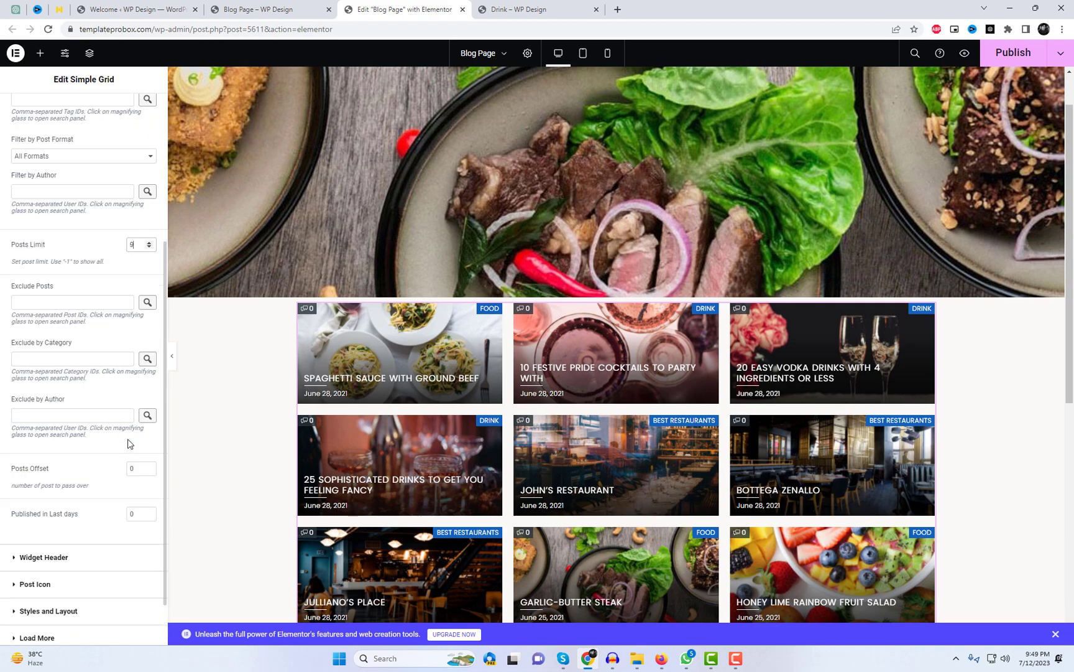
scroll(131, 488, "down", 1)
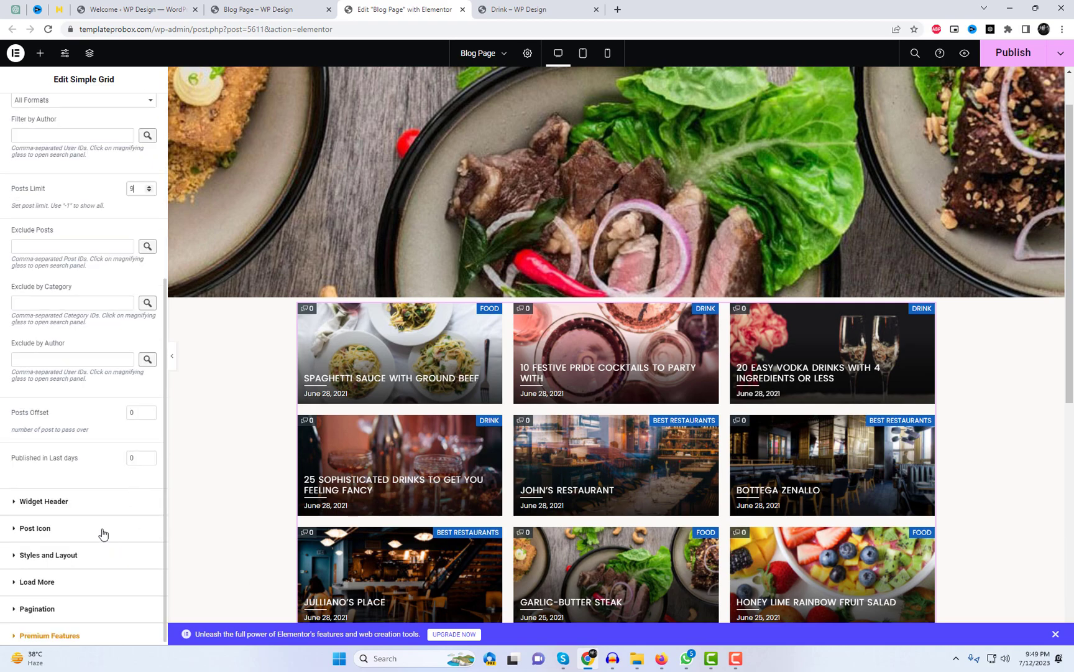
Title the grid's widget header 'Latest Posts'
left_click(87, 501)
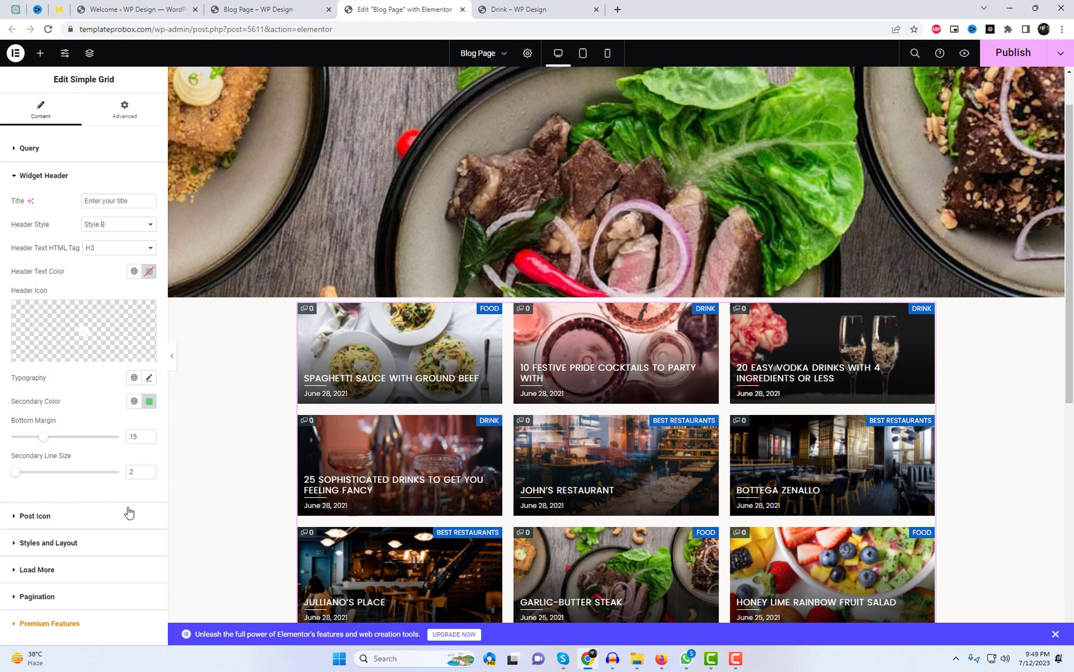
left_click(151, 200)
type("P")
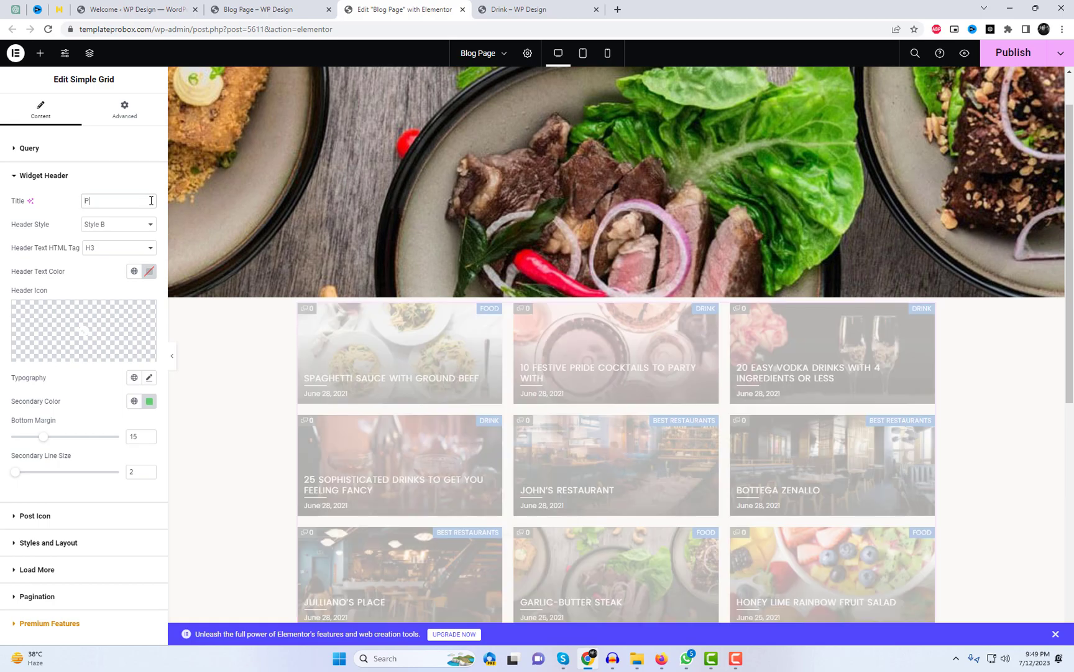
key("BackSpace")
type("Latest Posts")
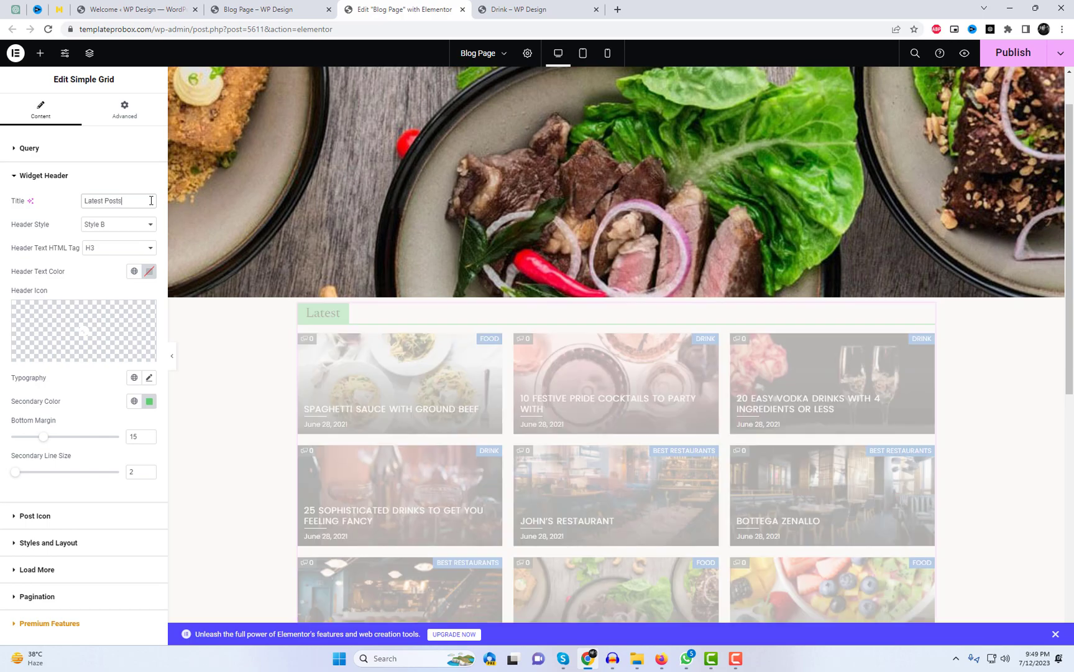
Try header Styles C, D, E and G, then go back to Style A
left_click(122, 227)
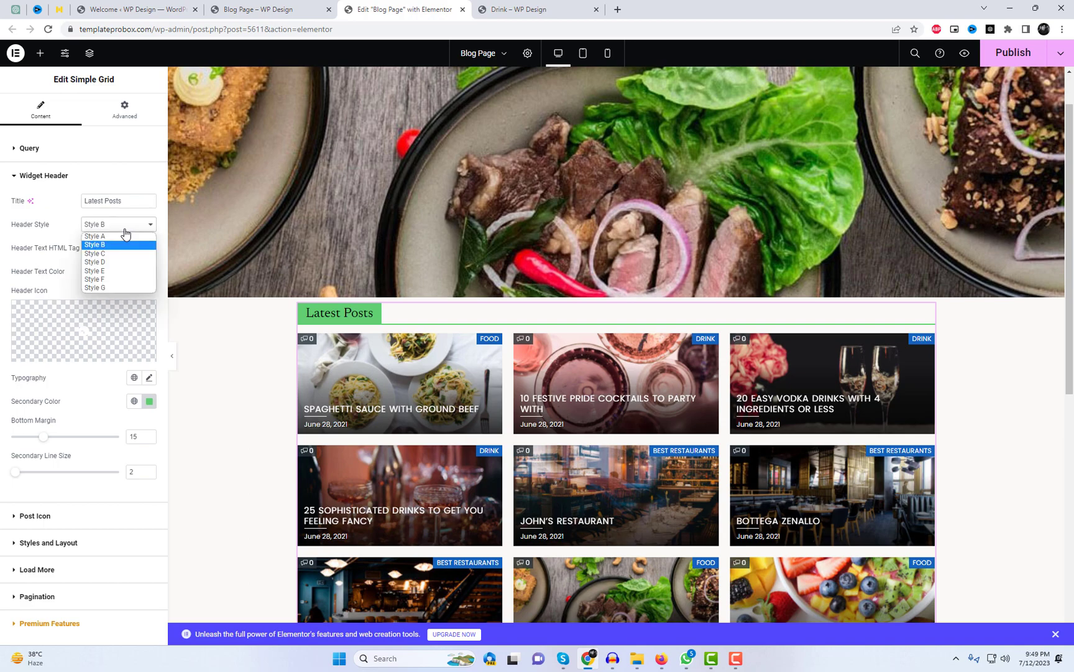
left_click(121, 253)
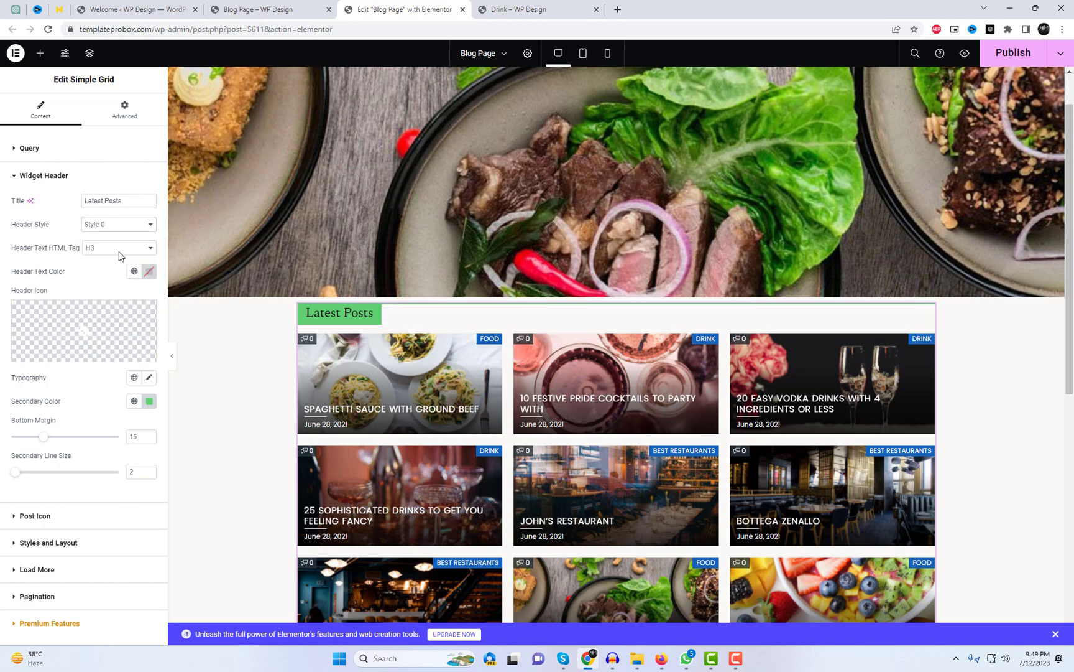
left_click(119, 226)
left_click(115, 268)
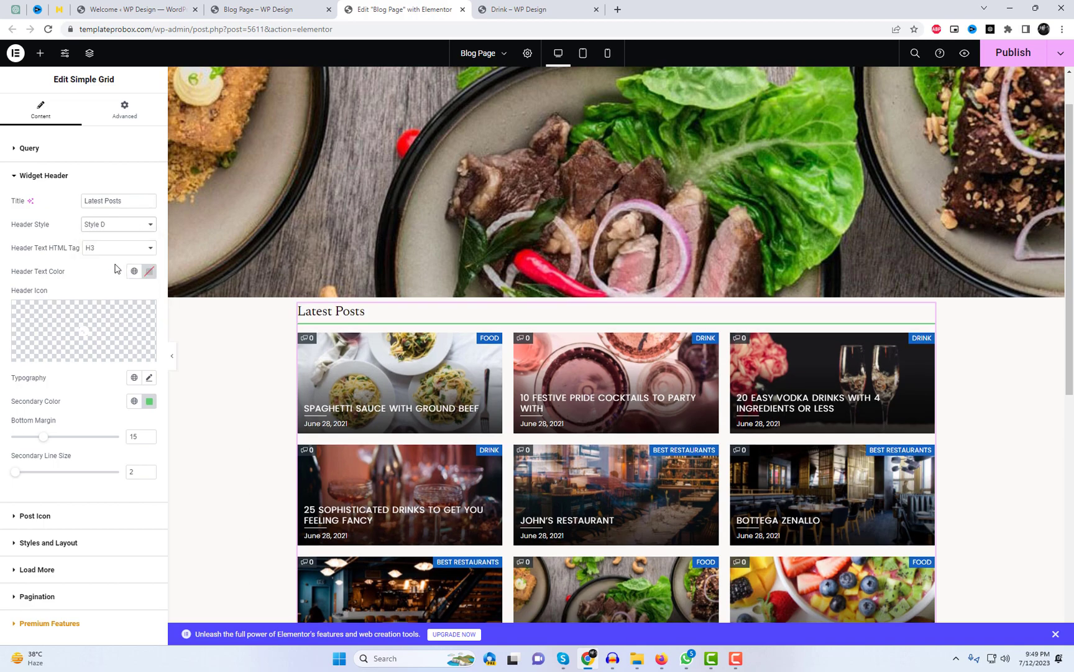
left_click(120, 226)
left_click(117, 280)
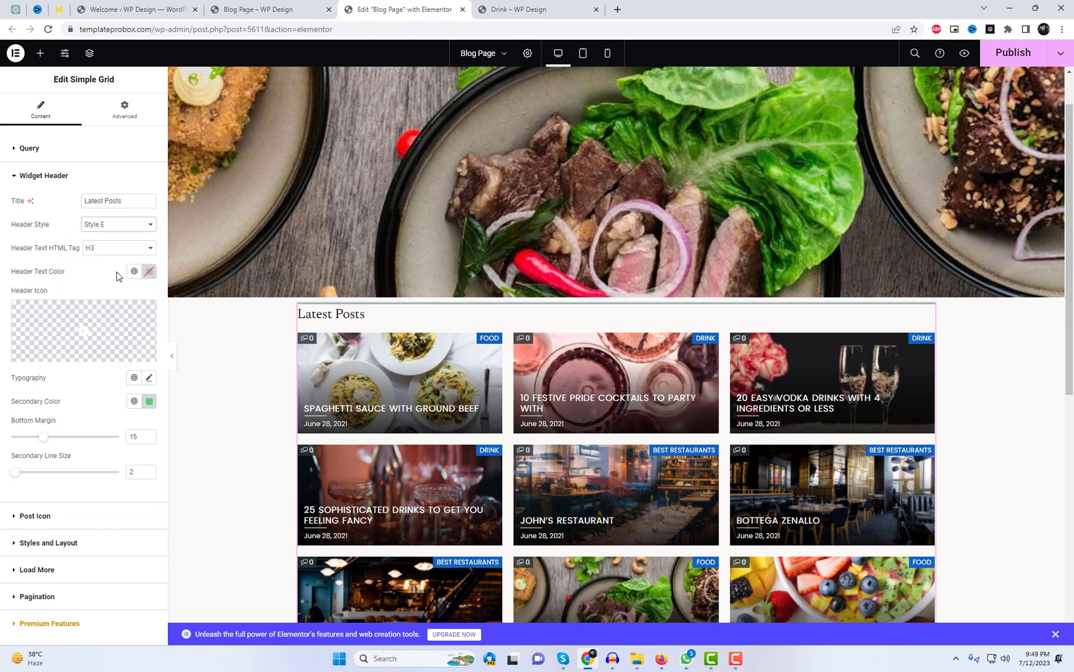
left_click(124, 226)
left_click(114, 288)
left_click(125, 228)
left_click(120, 240)
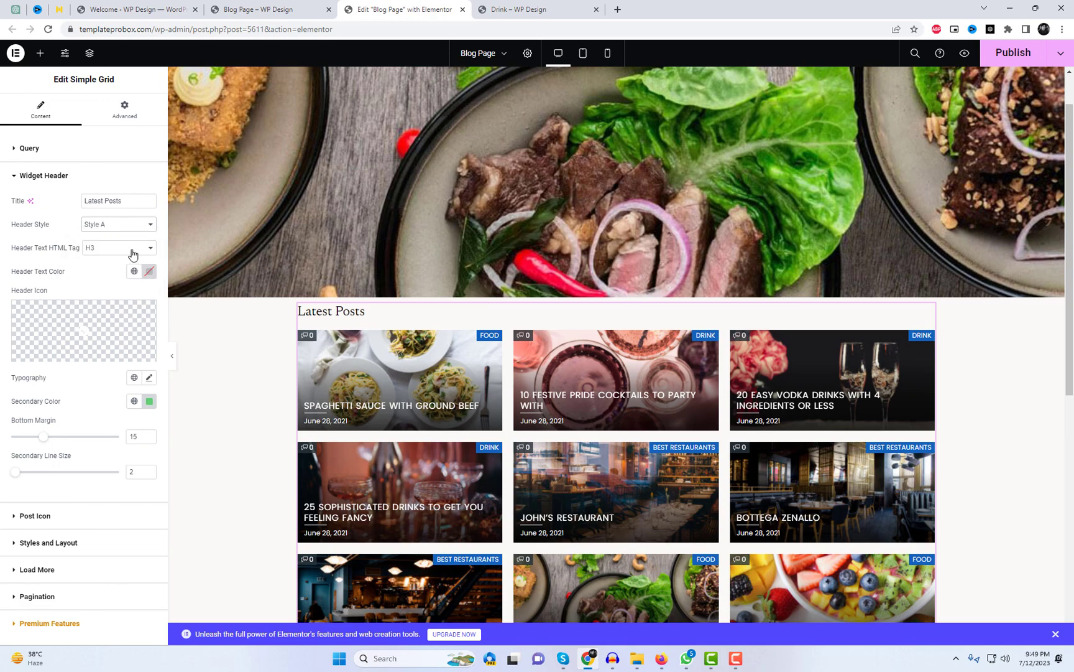
Set the header to Style B with black secondary colour and light grey text
left_click(150, 405)
left_click(169, 531)
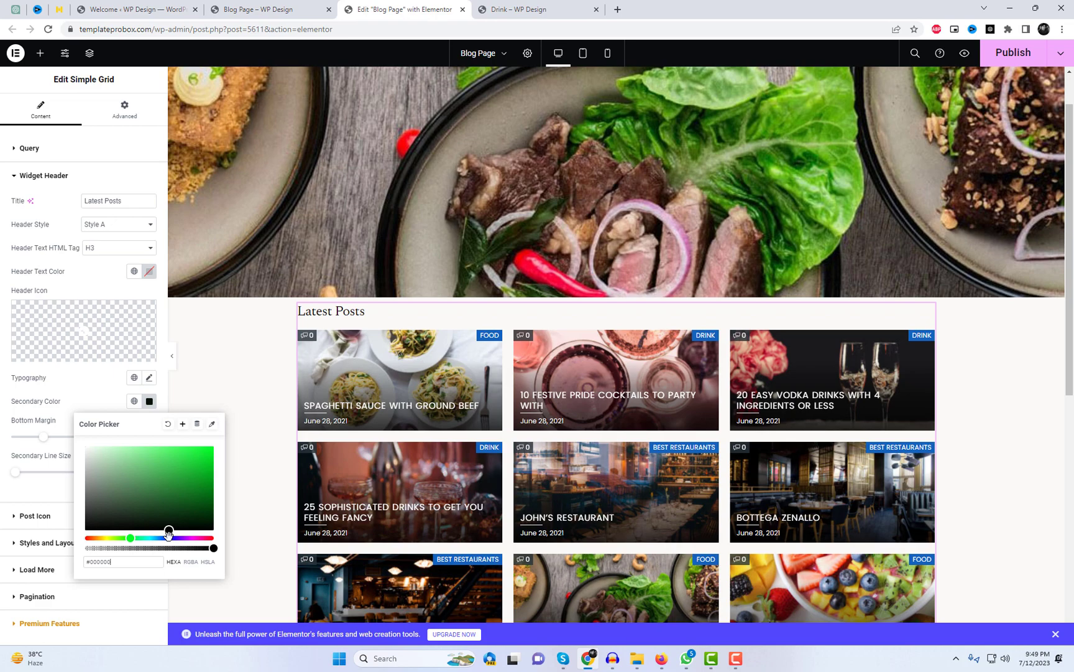
left_click(93, 255)
left_click(99, 227)
left_click(104, 245)
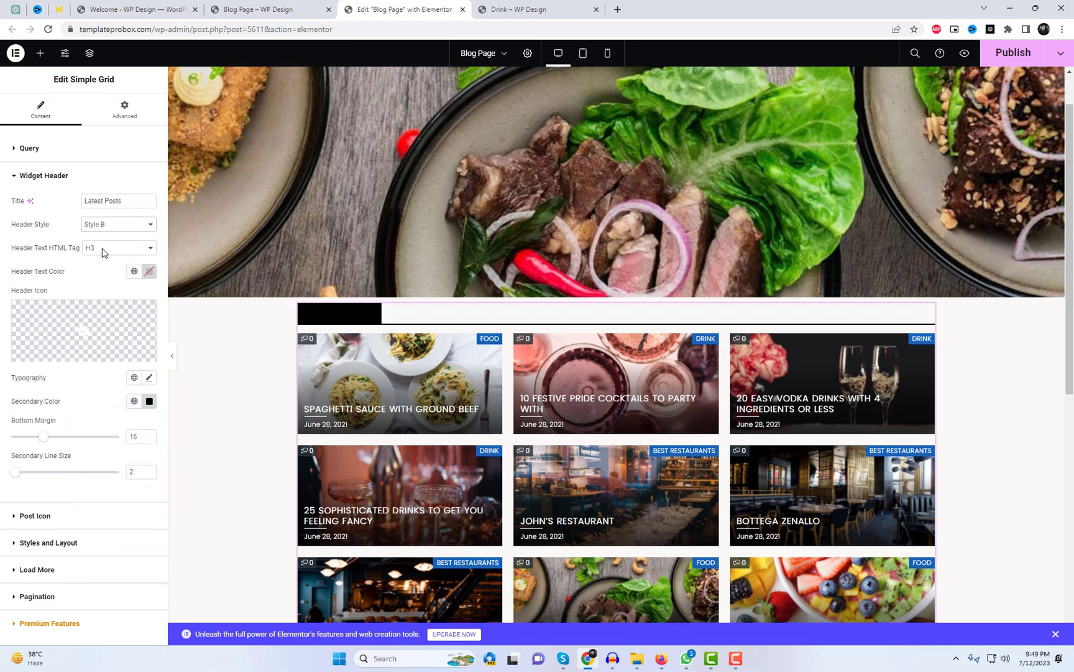
left_click(148, 275)
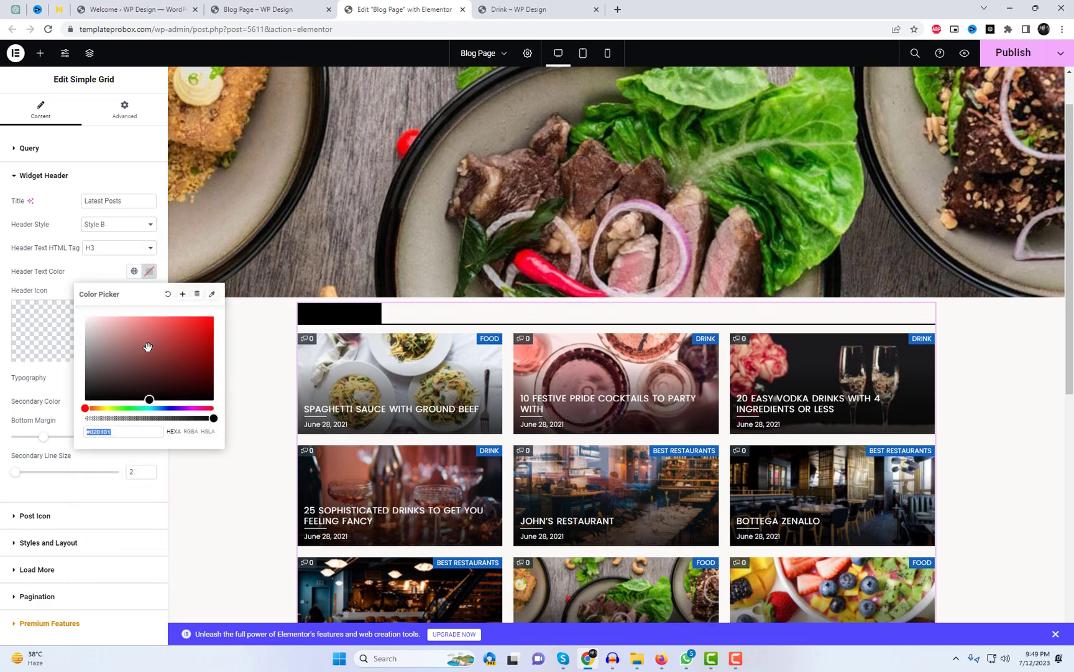
left_click(63, 278)
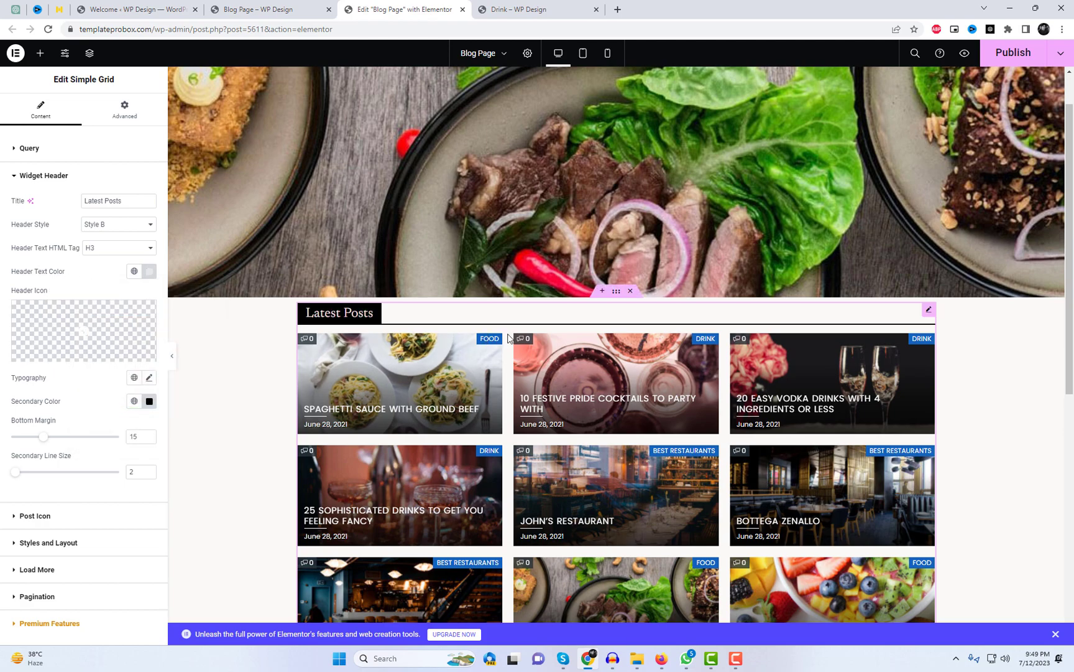
left_click(616, 299)
Give the grid's container a 10 px top margin and 20 px bottom margin
left_click(137, 110)
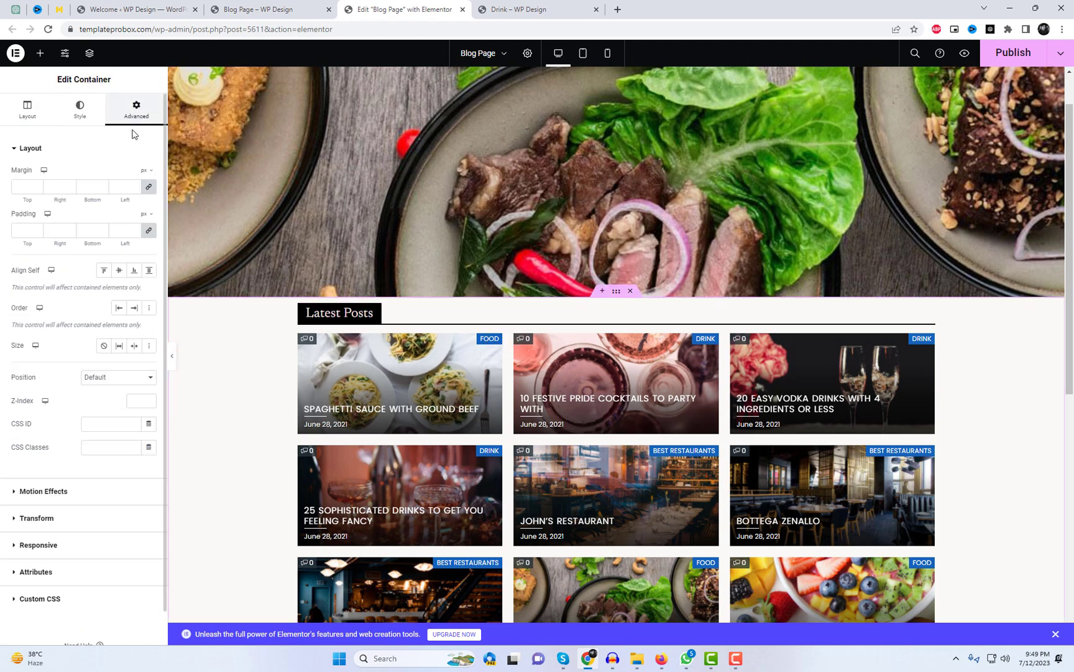
type("10")
scroll(519, 436, "down", 3)
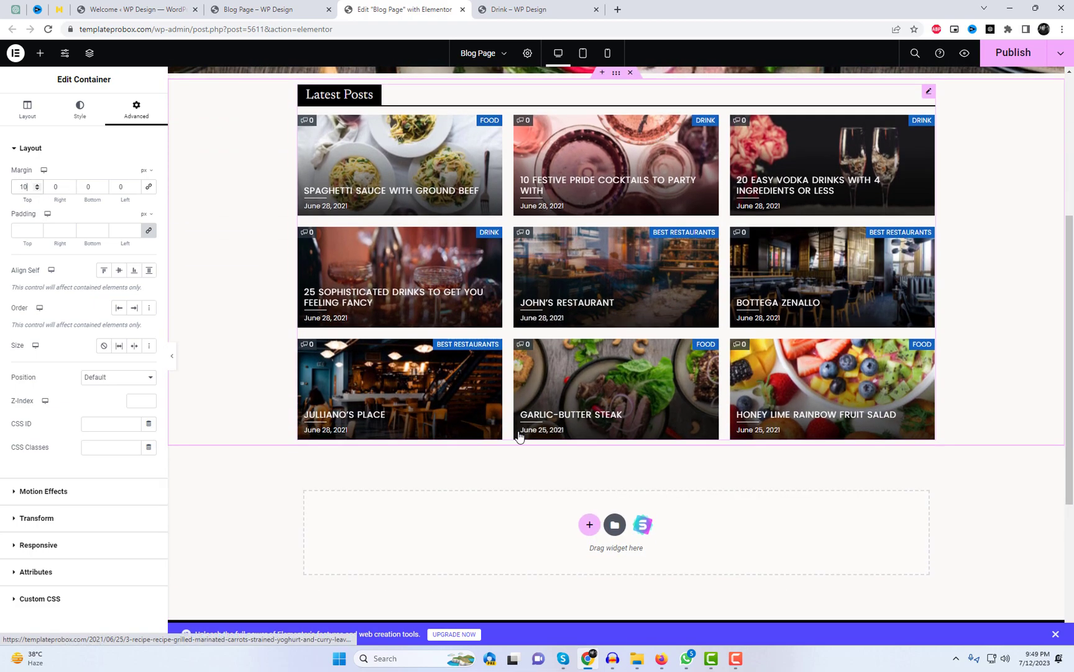
key("Tab")
key("Tab")
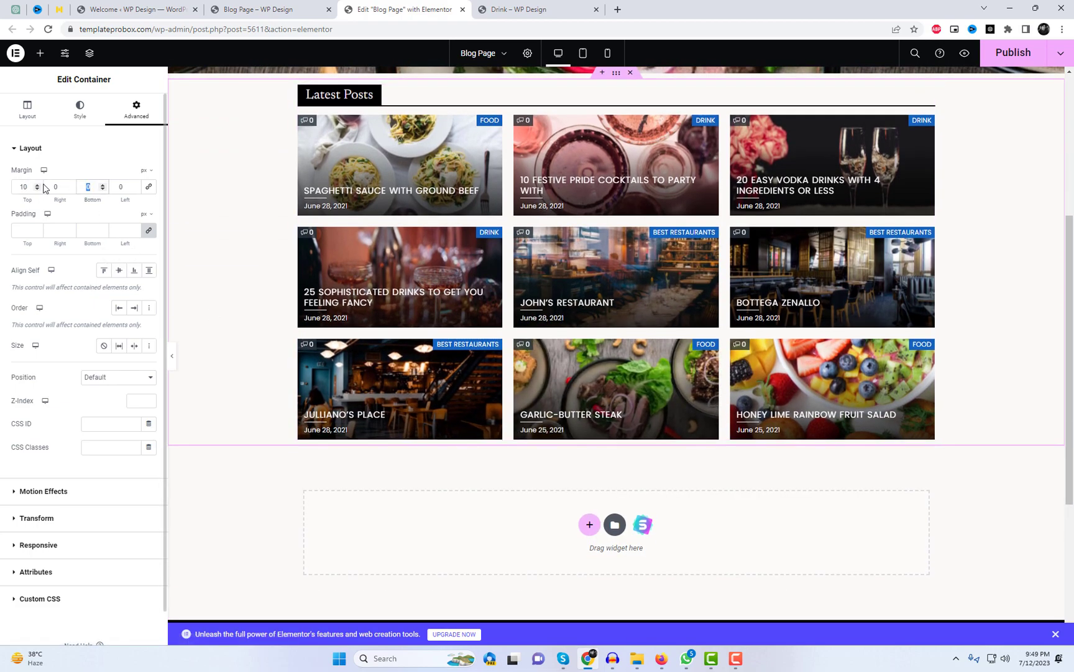
scroll(625, 286, "up", 2)
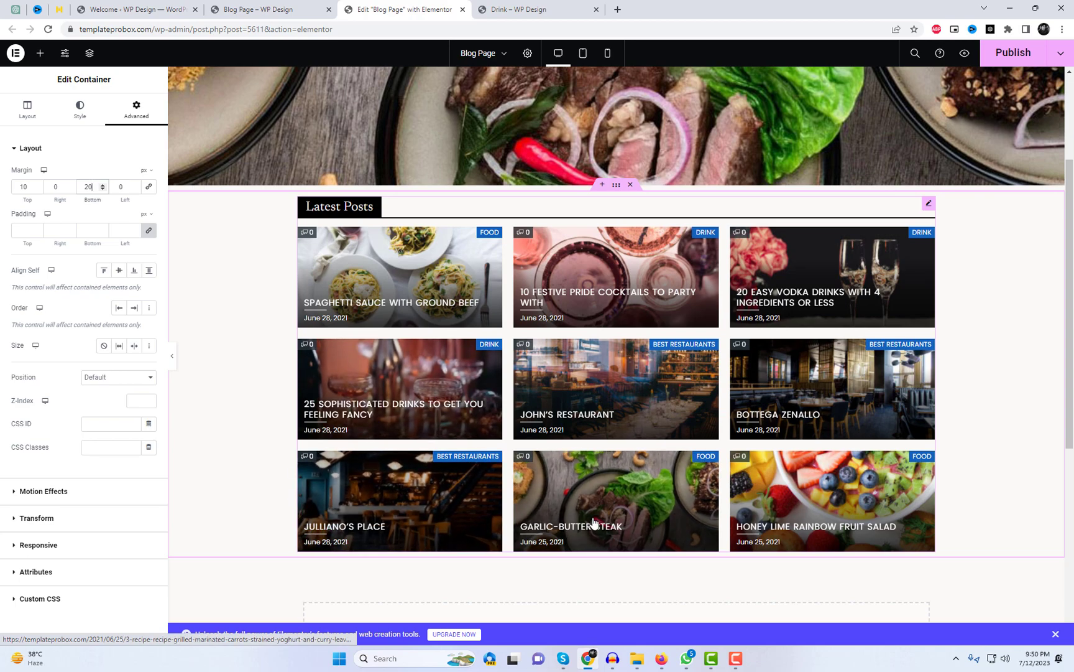
left_click(78, 111)
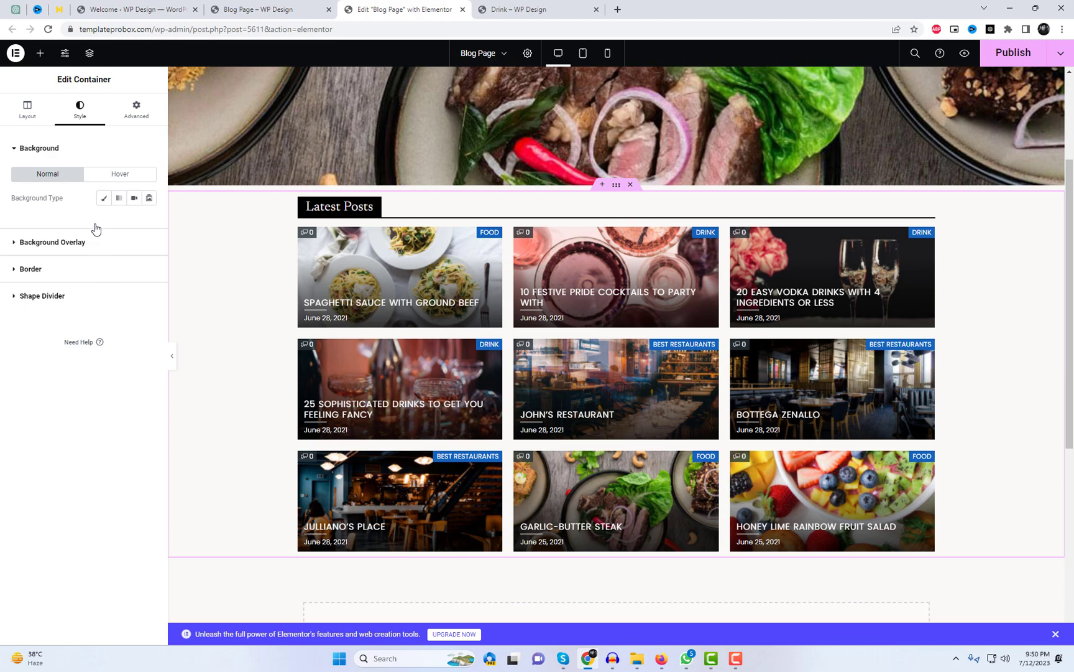
left_click(27, 112)
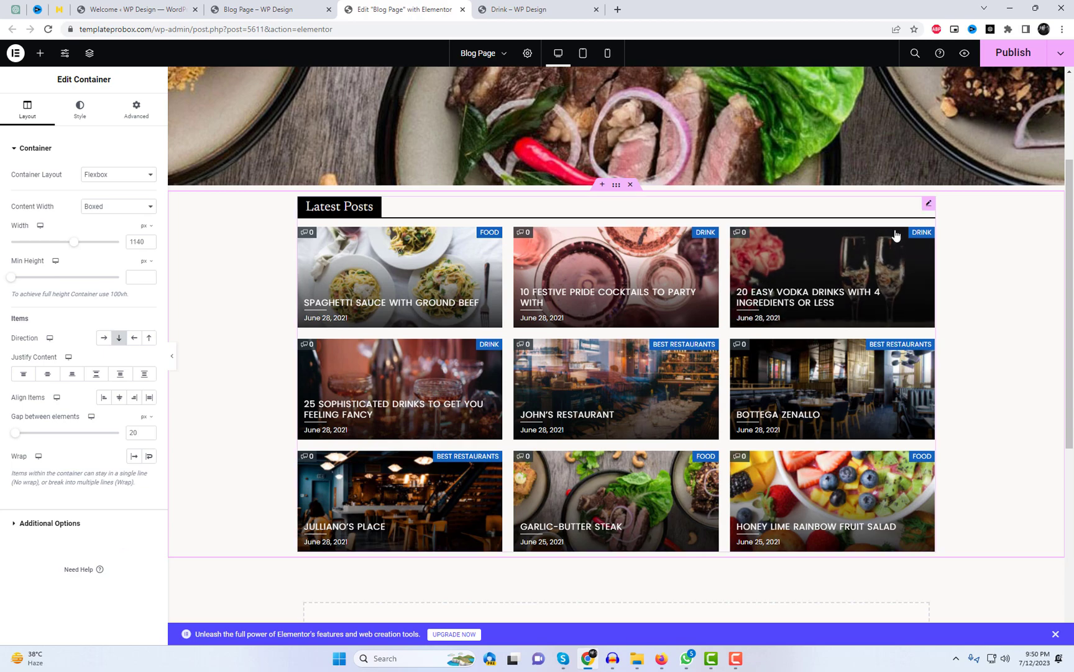
left_click(928, 207)
Keep the post icon size at 16 px
scroll(44, 379, "down", 5)
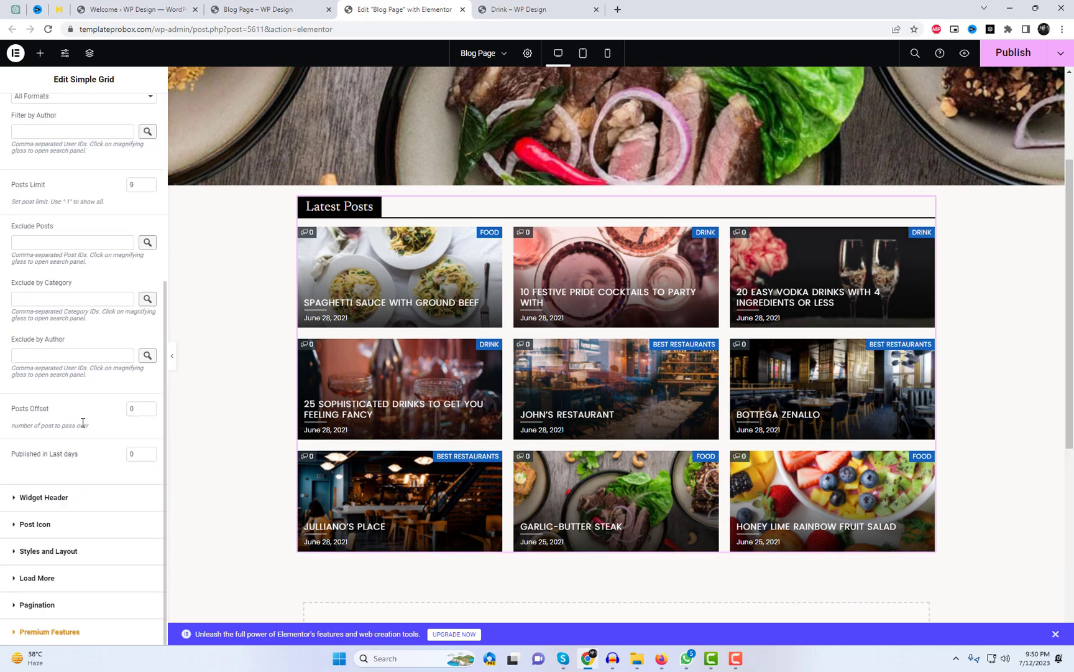
left_click(82, 525)
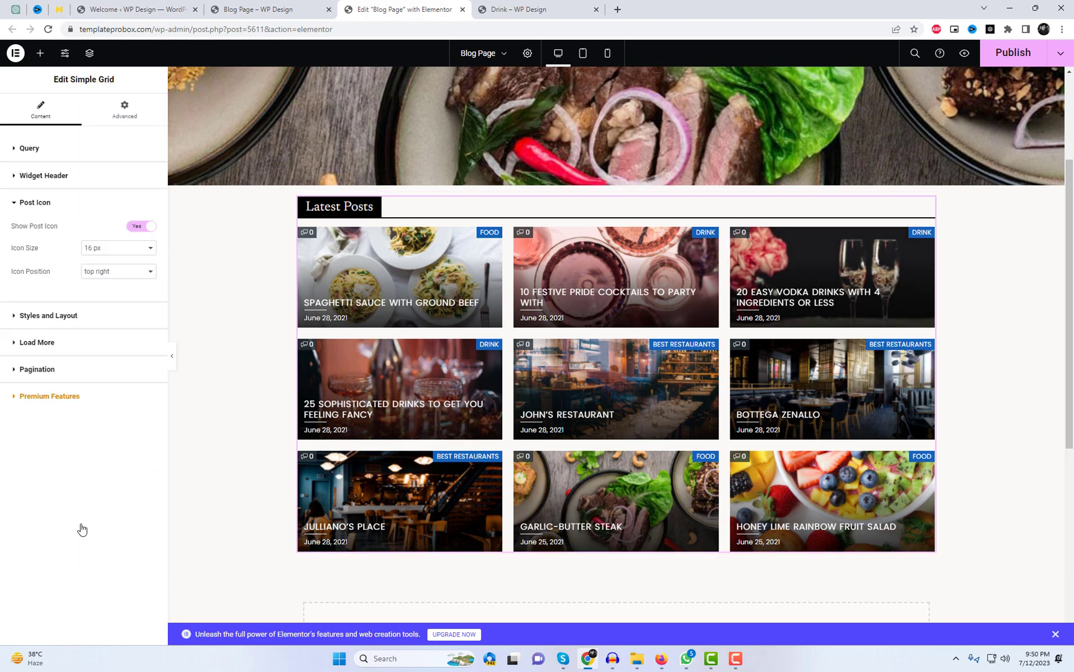
left_click(115, 254)
left_click(109, 271)
Switch post cards to Style C and hide category badges and comment counts
left_click(103, 317)
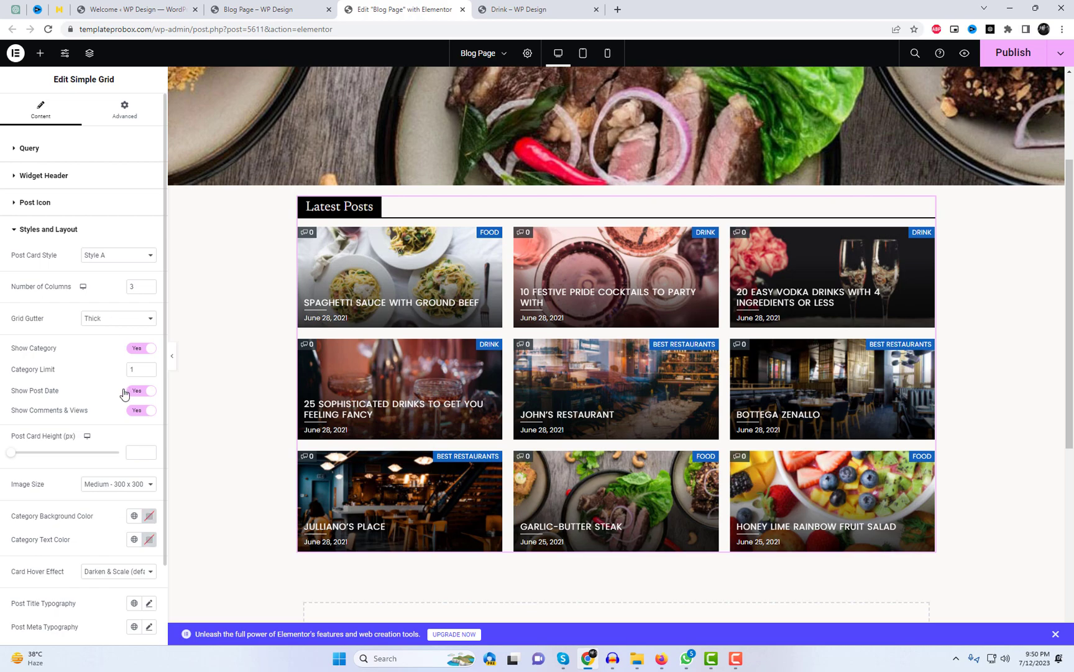
scroll(119, 393, "down", 2)
left_click(118, 163)
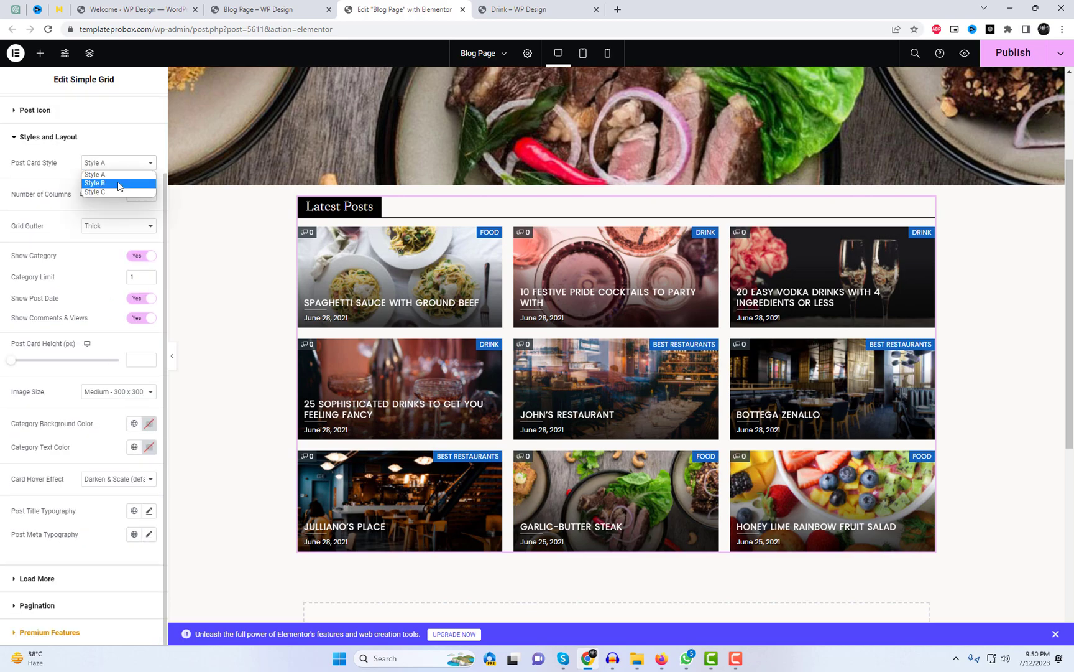
left_click(119, 185)
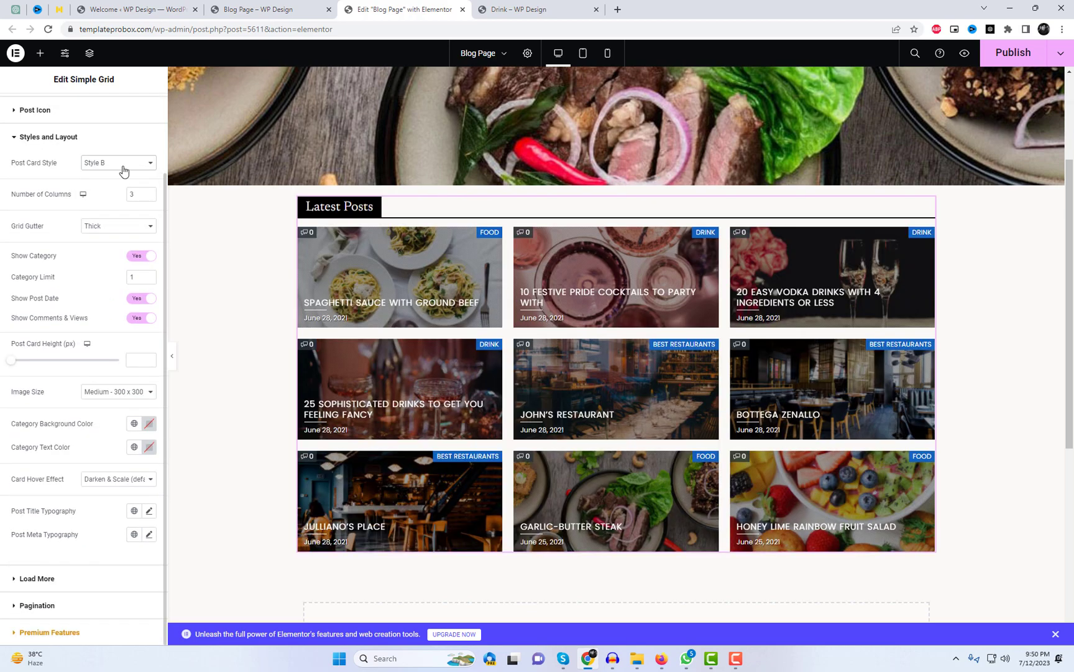
left_click(122, 168)
left_click(115, 192)
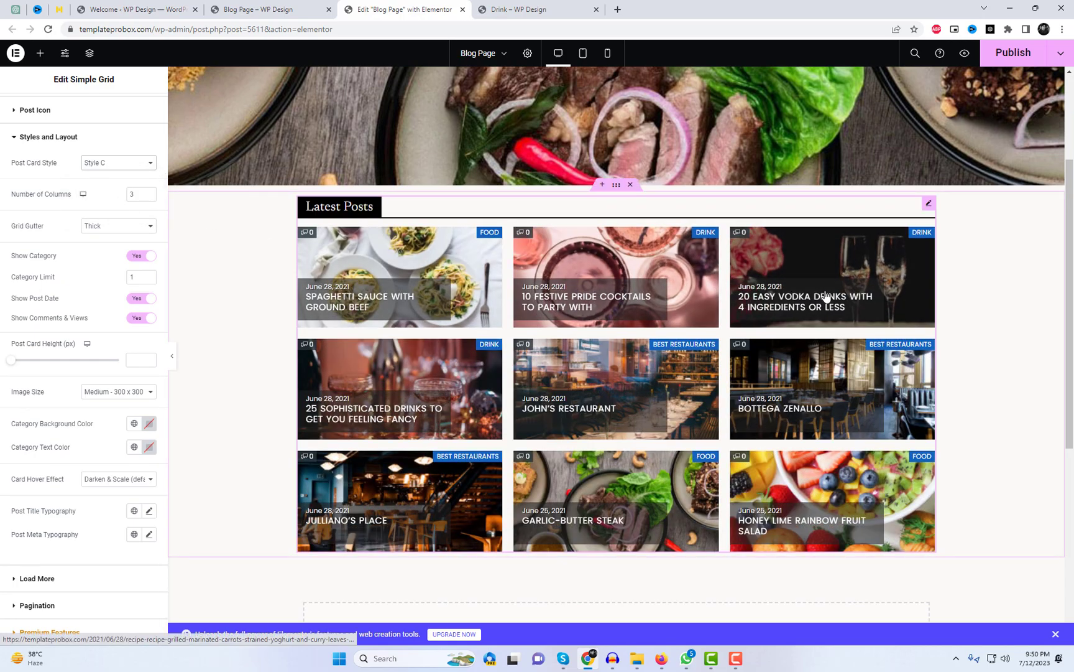
left_click(137, 259)
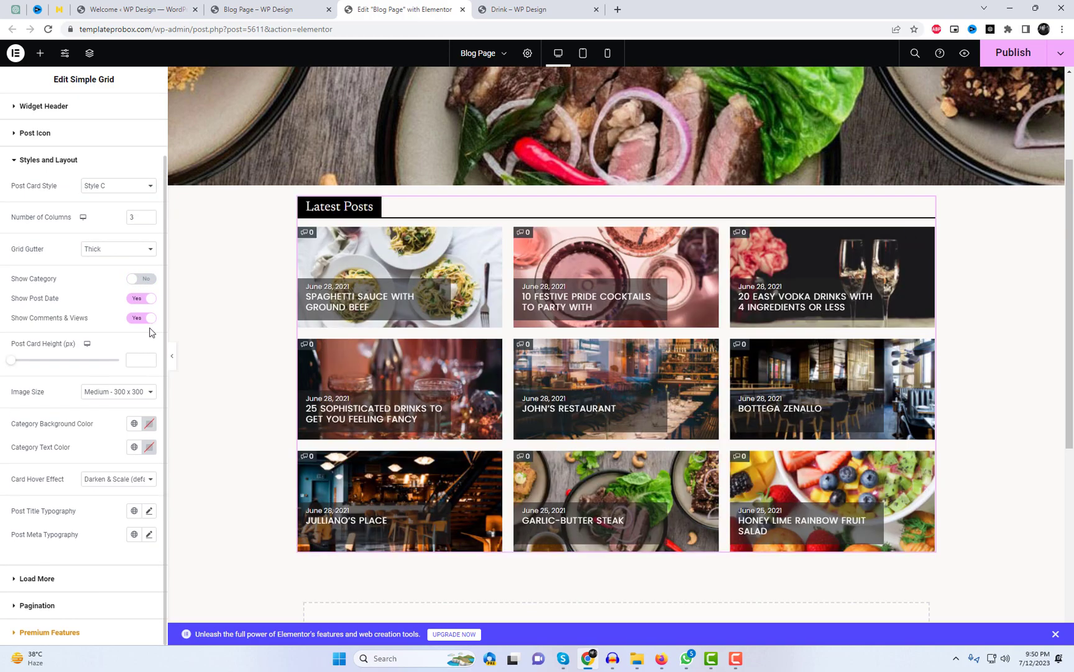
left_click(140, 319)
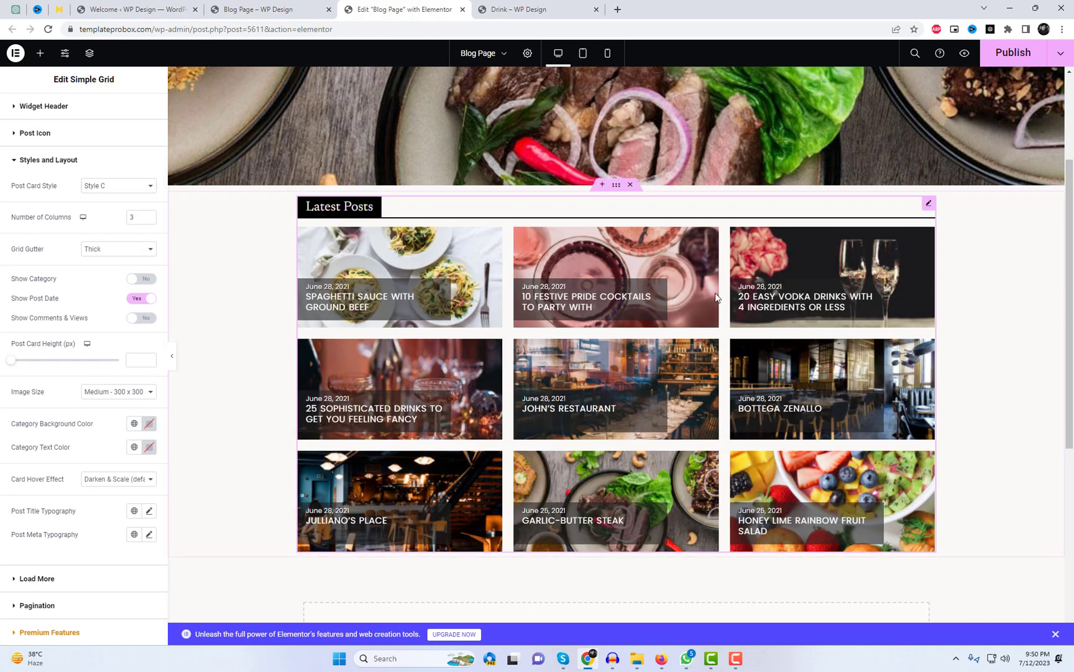
scroll(640, 497, "down", 3)
scroll(395, 363, "up", 2)
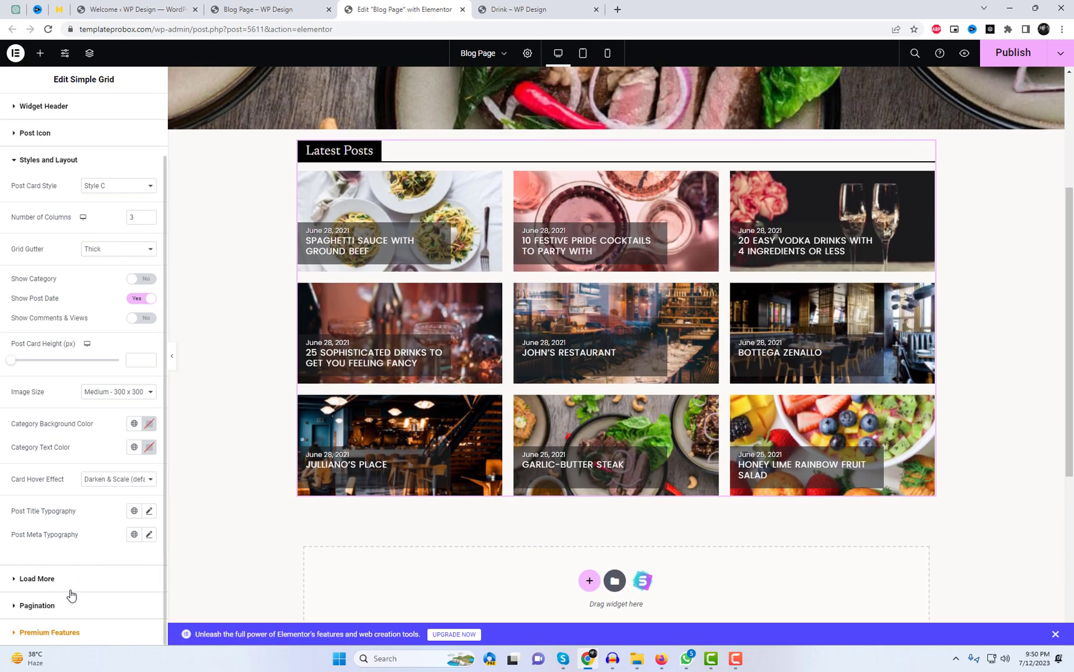
Turn on Load More for the Latest Posts grid
left_click(38, 578)
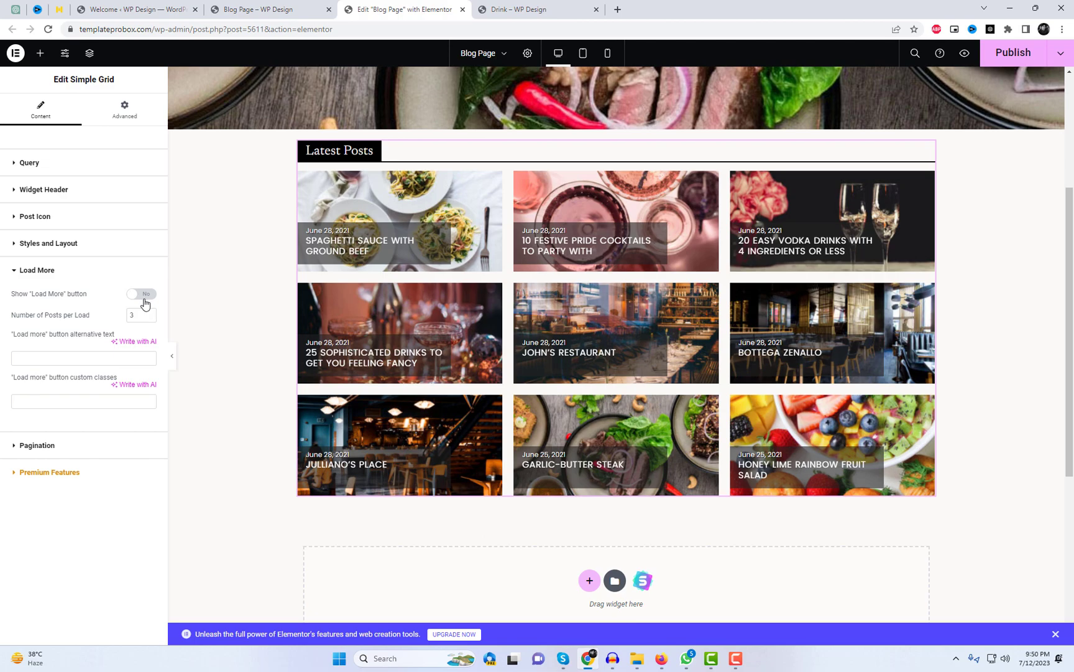
left_click(142, 295)
scroll(736, 472, "down", 1)
scroll(735, 512, "down", 2)
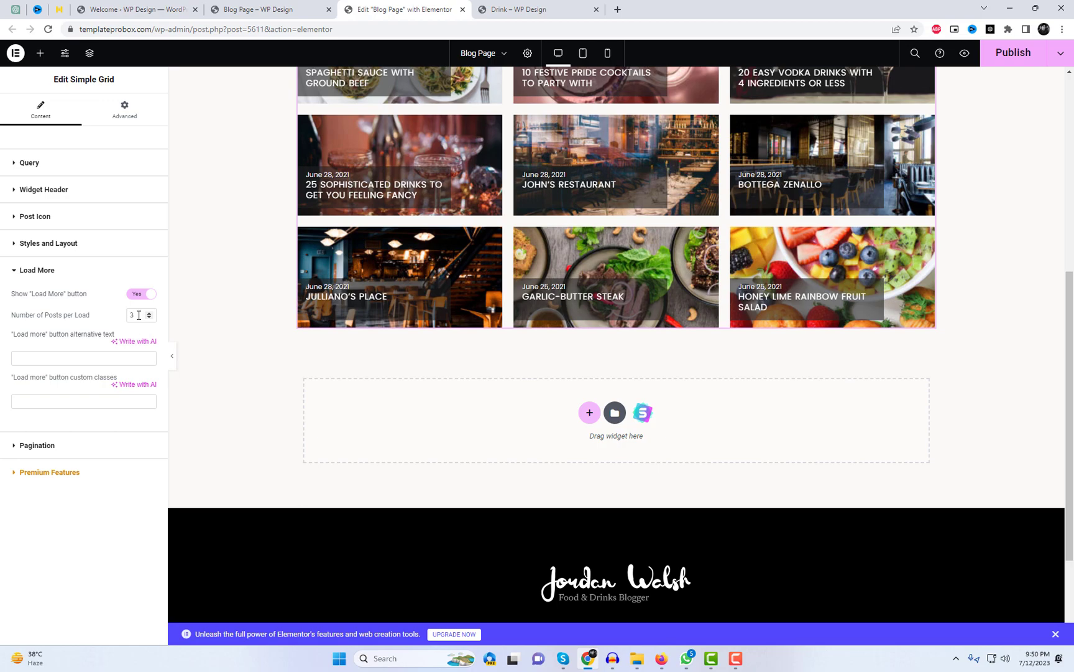
Publish the Blog Page and reload the live page to check the grid
left_click(1011, 53)
left_click(298, 8)
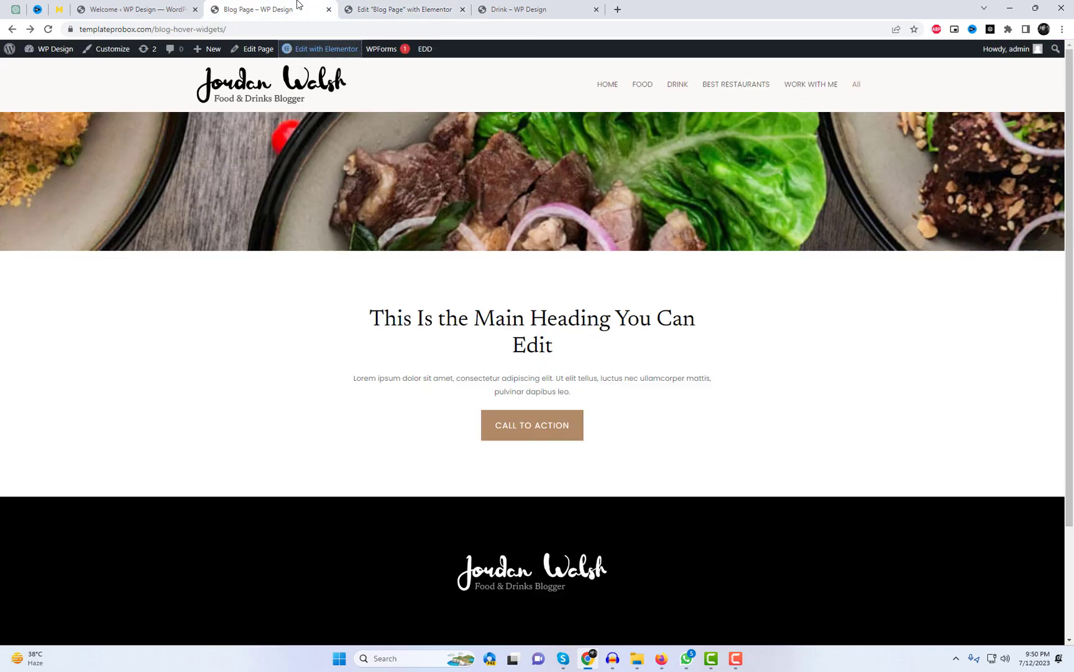
right_click(477, 191)
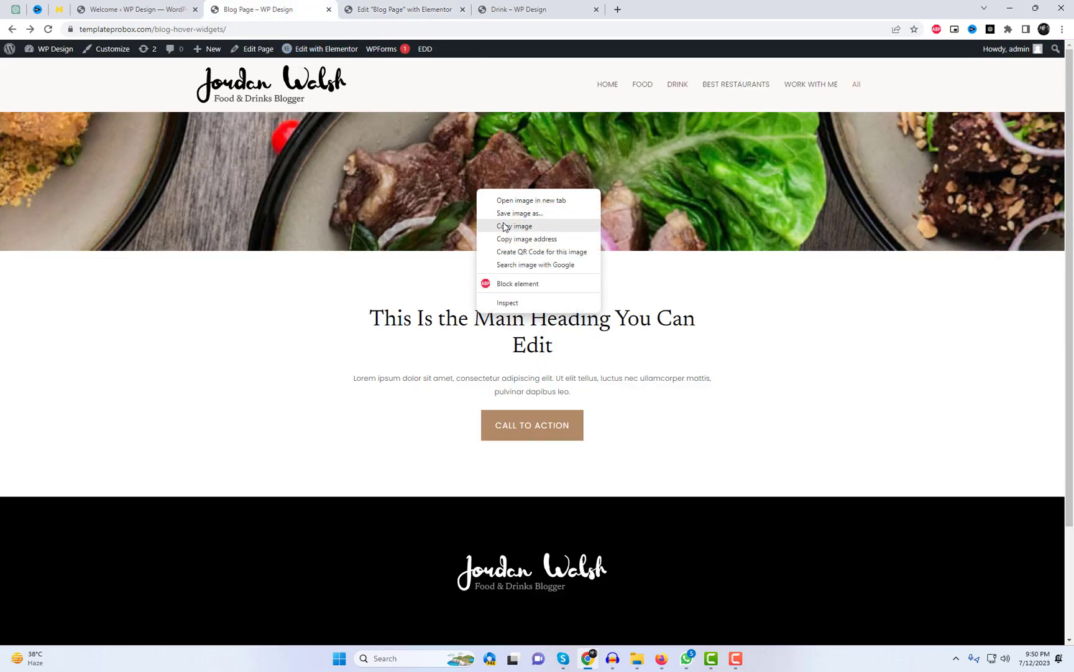
right_click(577, 82)
left_click(613, 120)
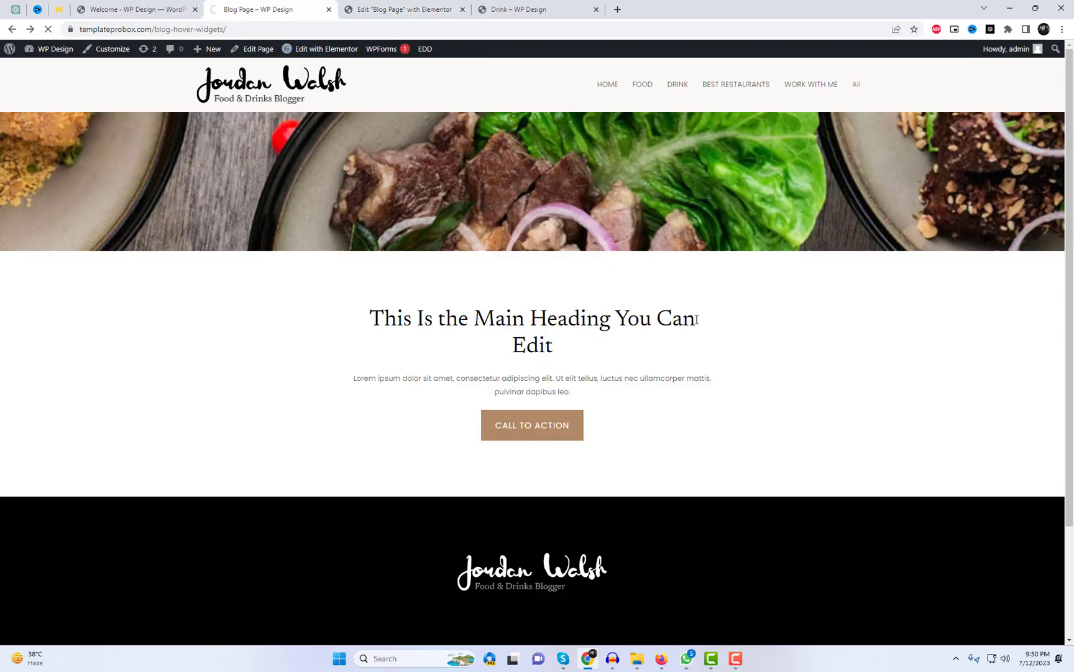
scroll(881, 377, "down", 3)
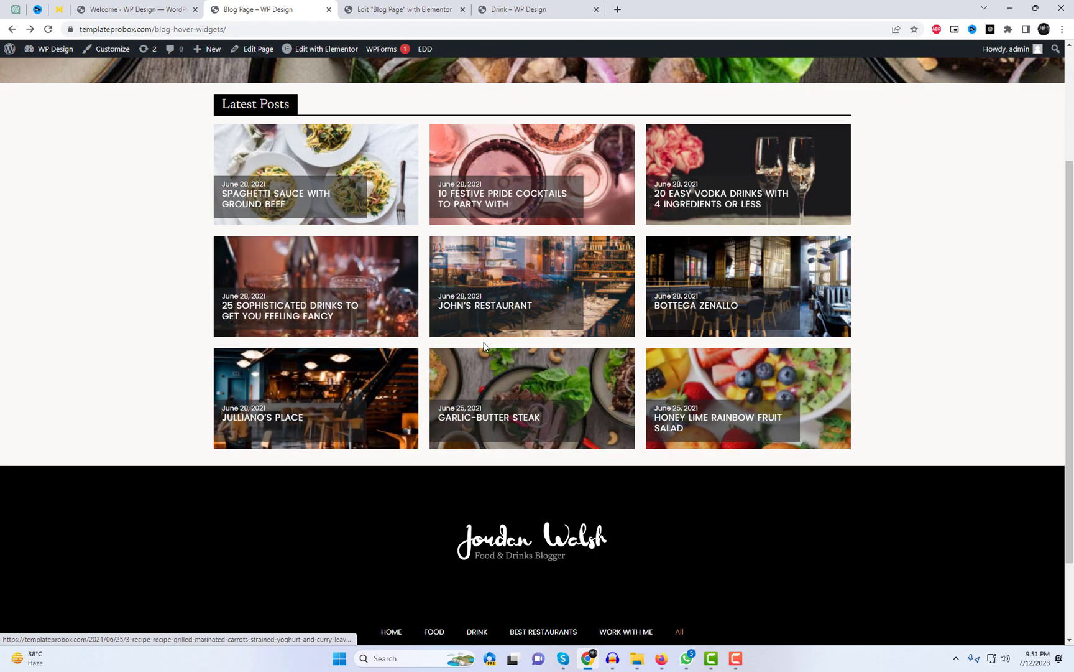
Set the grid's Query posts limit to 6
left_click(395, 8)
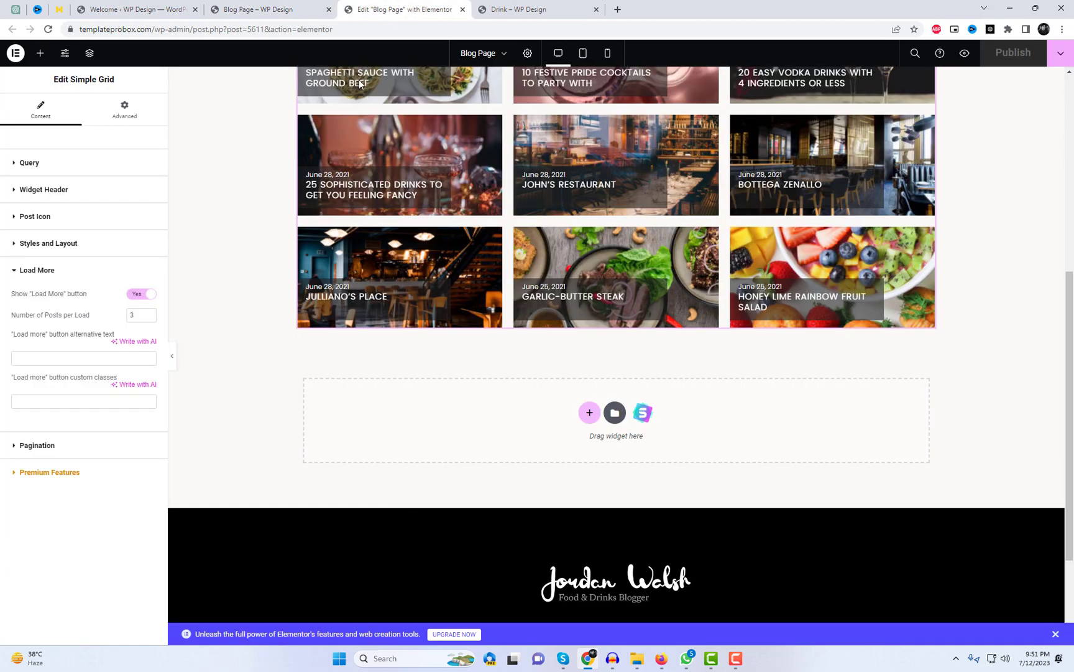
left_click(85, 161)
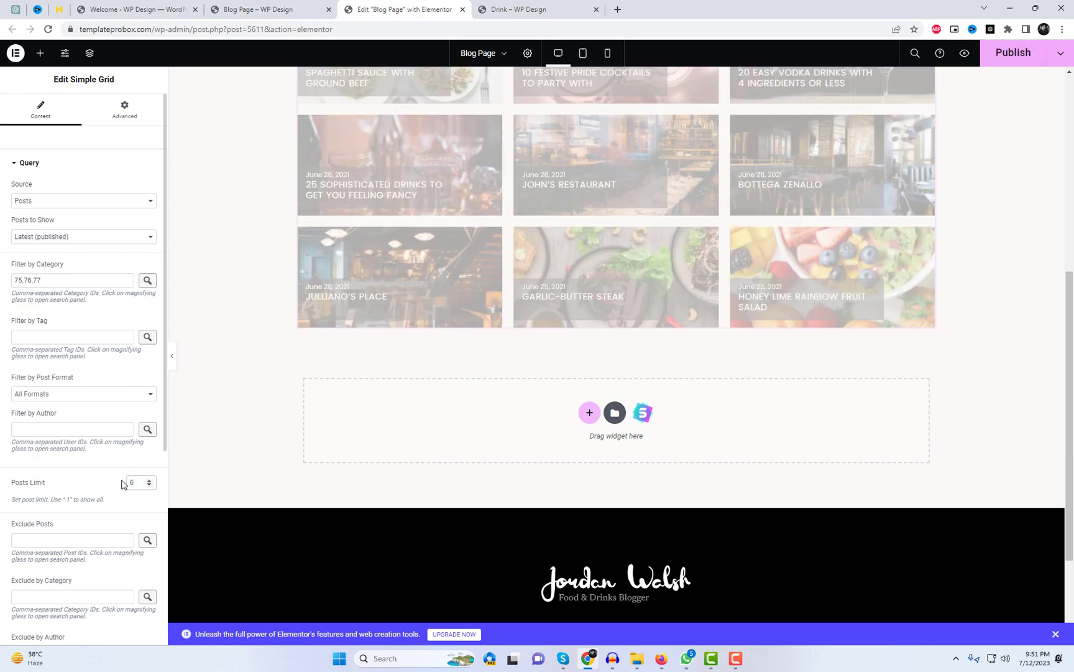
scroll(552, 569, "up", 3)
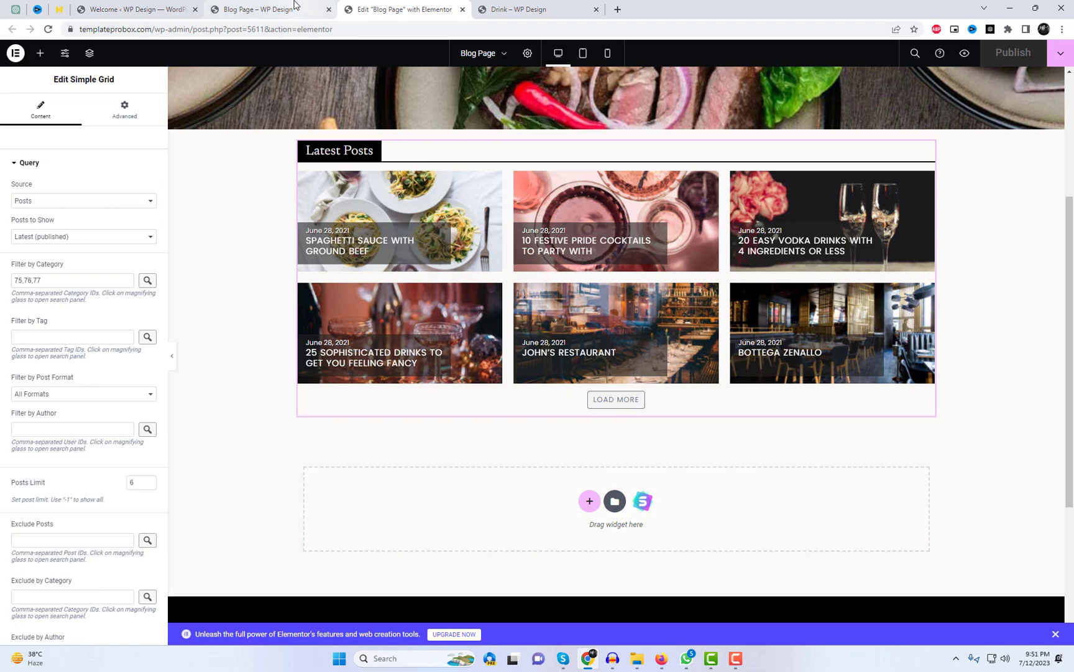
Reload the live Blog Page and use Load More to fetch more posts
left_click(295, 9)
right_click(177, 124)
left_click(222, 158)
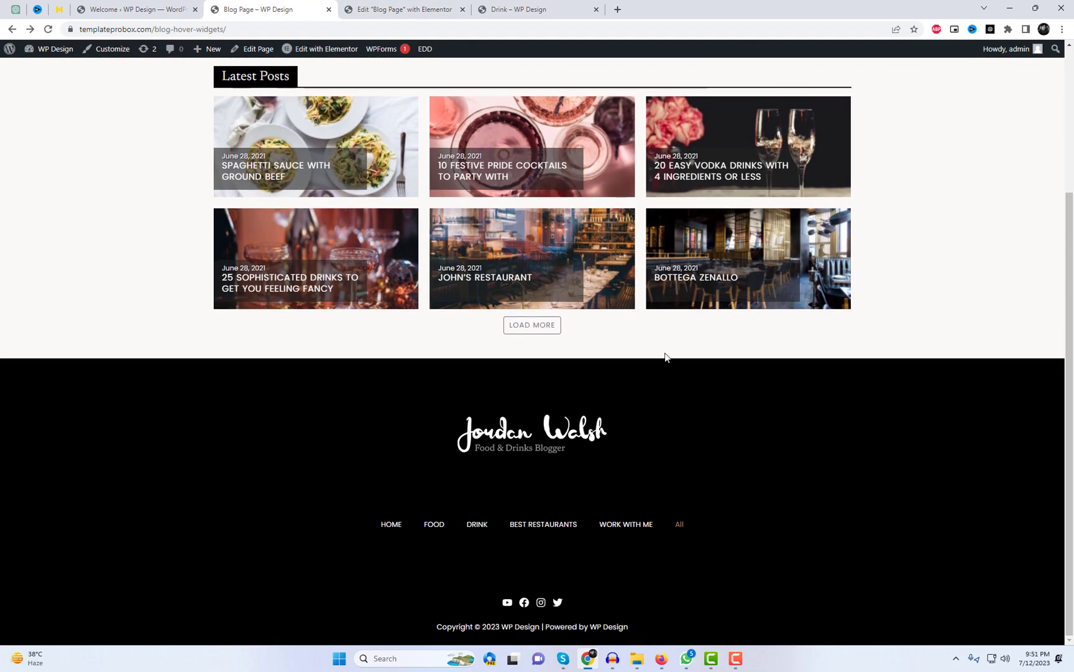
left_click(518, 327)
scroll(889, 442, "up", 2)
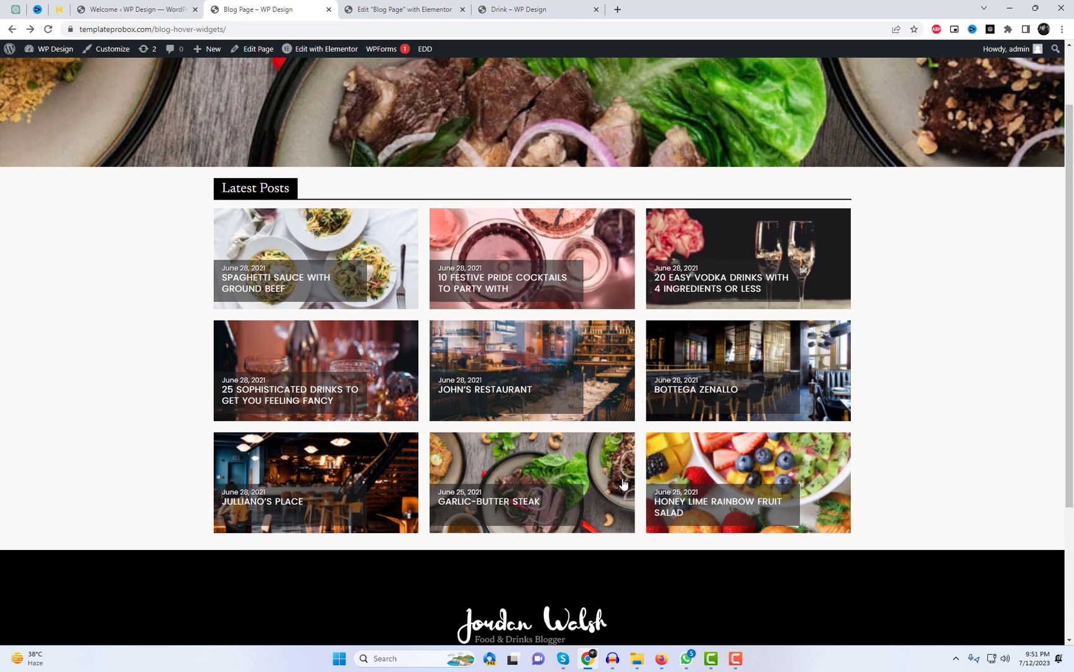
Set the grid's posts limit back to 9 in the editor
left_click(415, 9)
double_click(138, 484)
type("9")
scroll(575, 515, "down", 2)
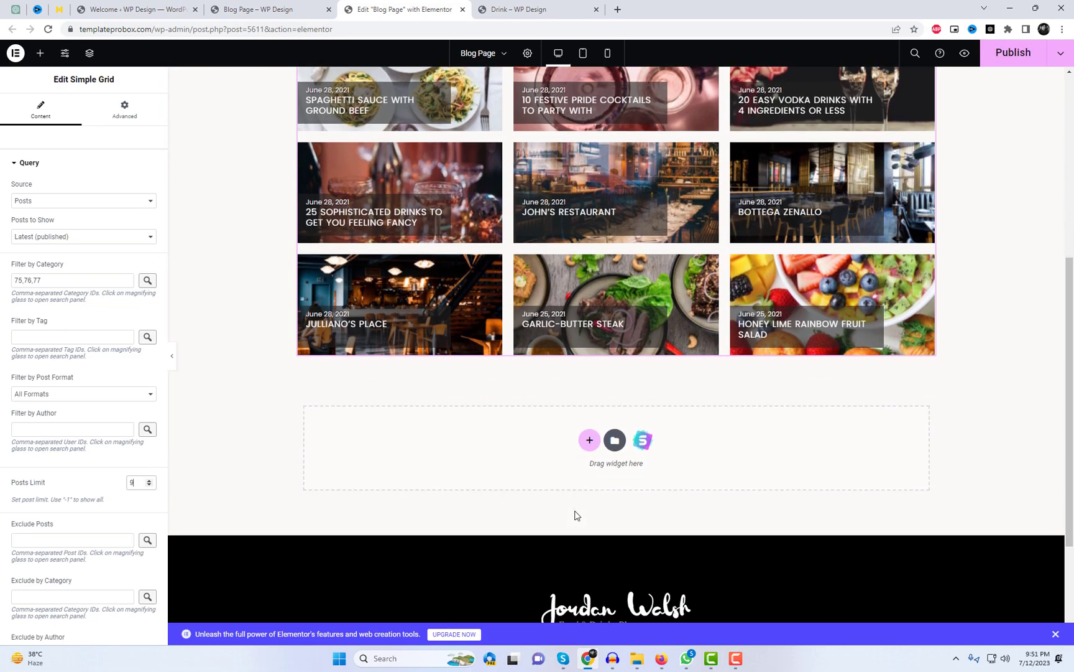
Add a single-column Flexbox container below the grid and drop an AnWP Light Grid widget into it
left_click(590, 413)
left_click(579, 446)
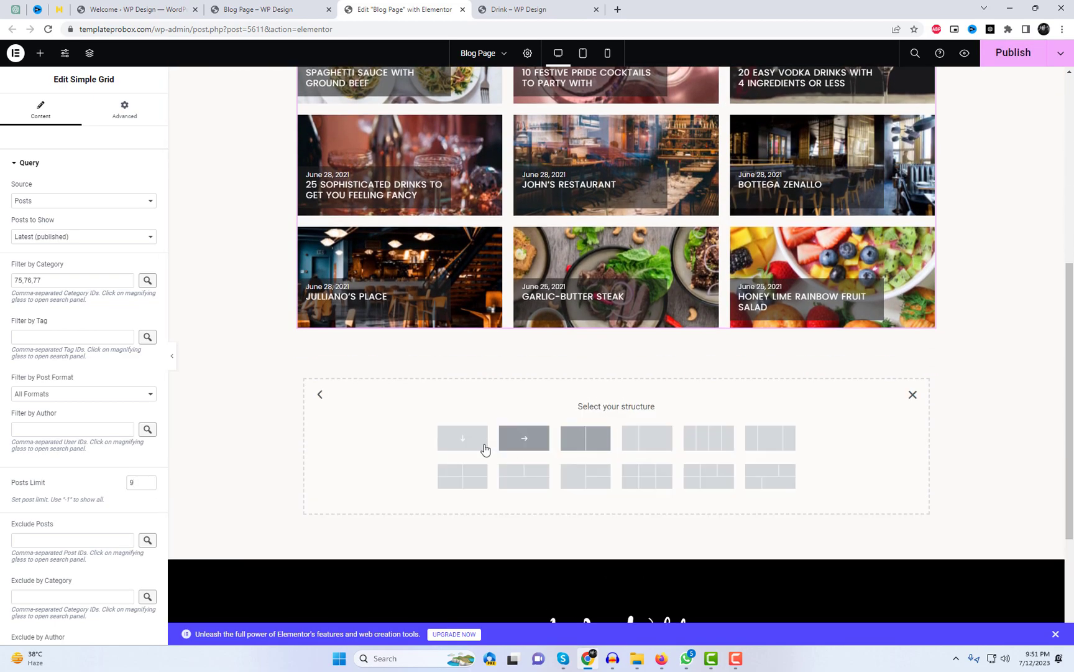
left_click(480, 445)
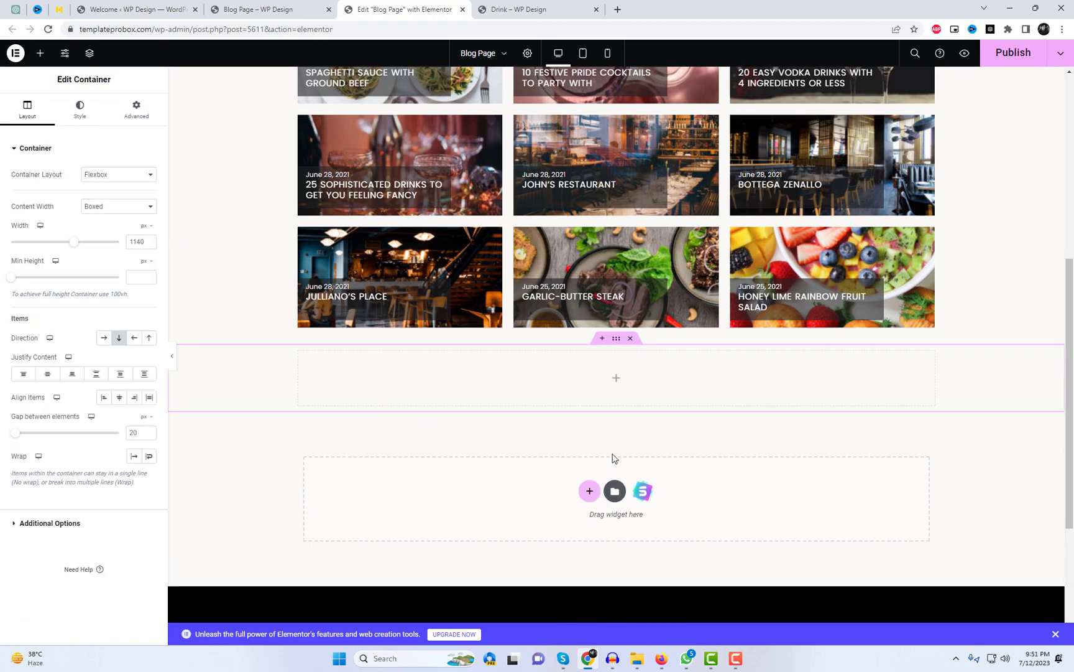
left_click(617, 379)
type("a")
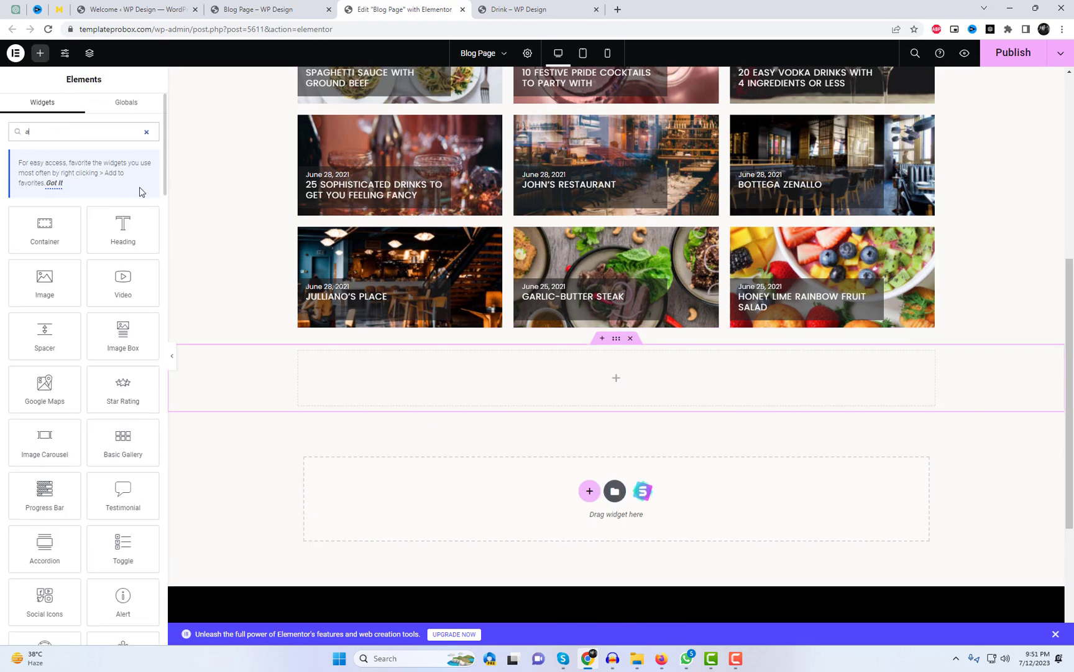
type("nwp")
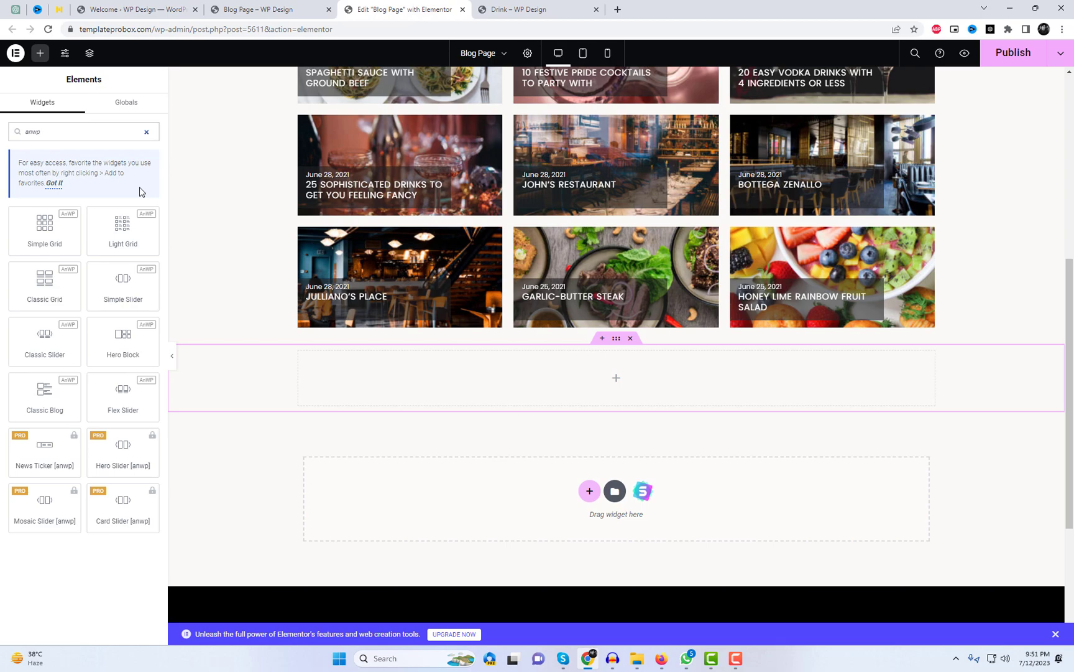
left_click_drag(122, 230, 578, 393)
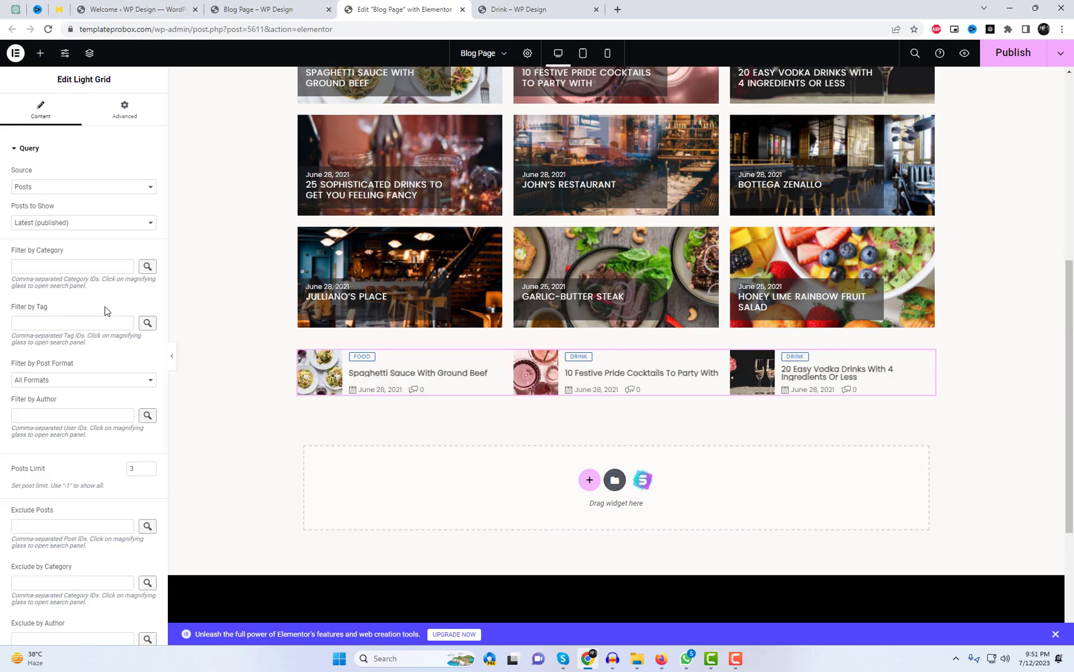
Set the Light Grid posts limit to 12 and filter it to the Drink category
double_click(133, 468)
type("12")
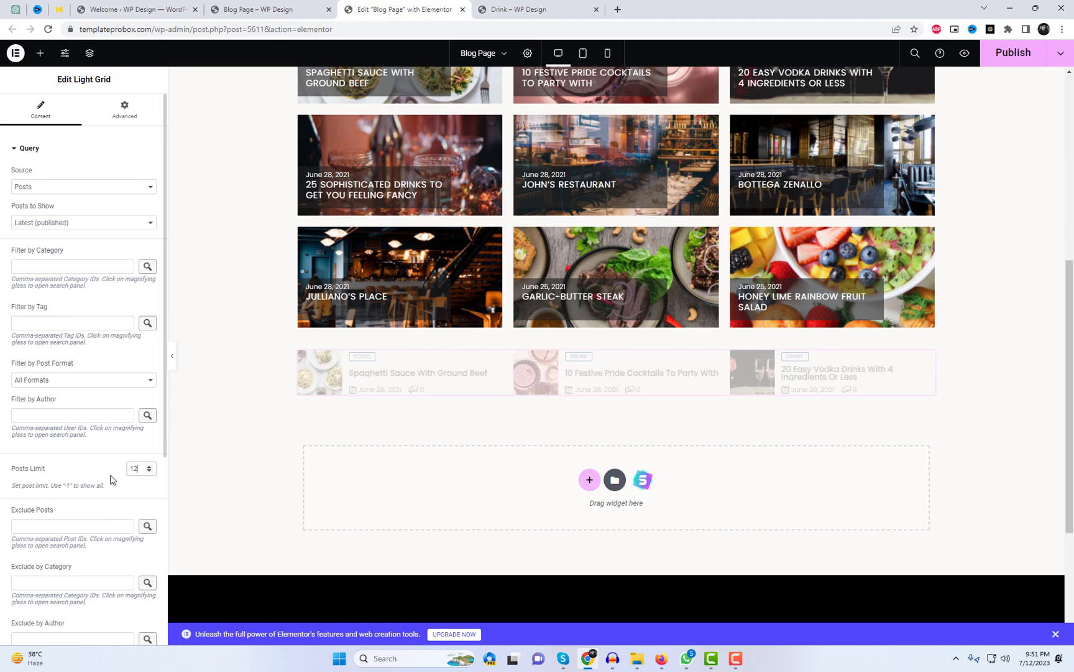
left_click(143, 271)
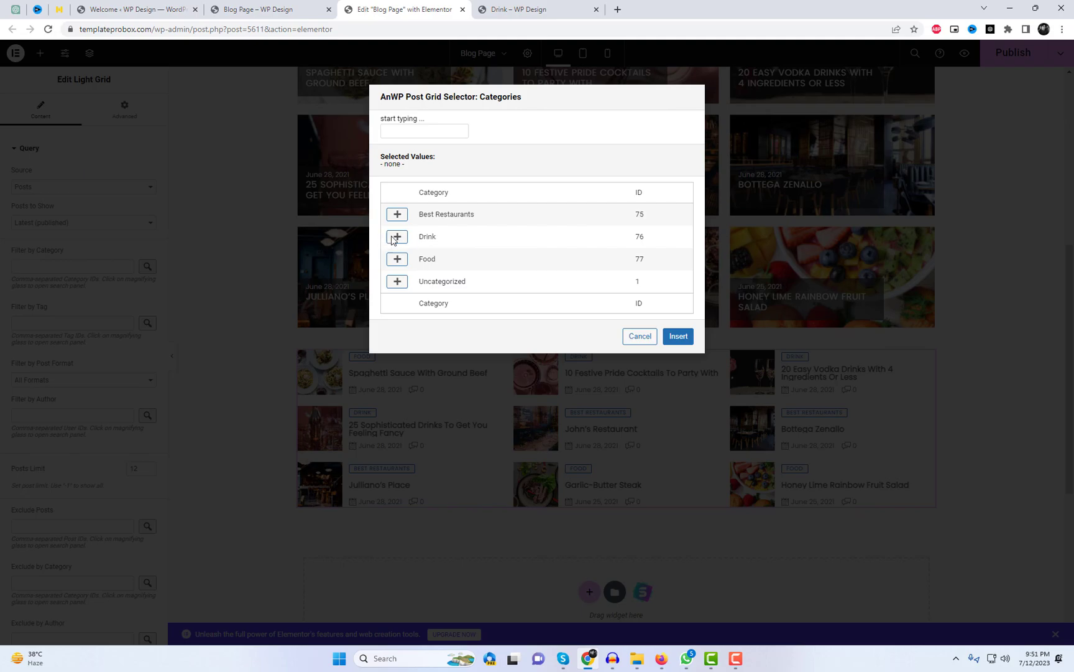
left_click(398, 236)
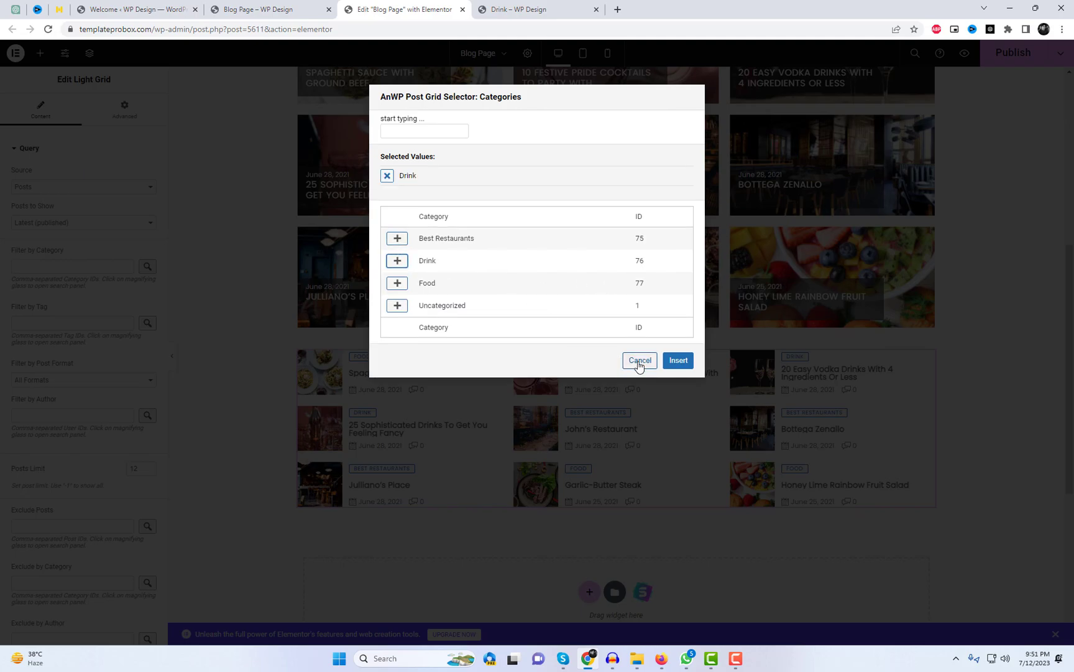
left_click(679, 365)
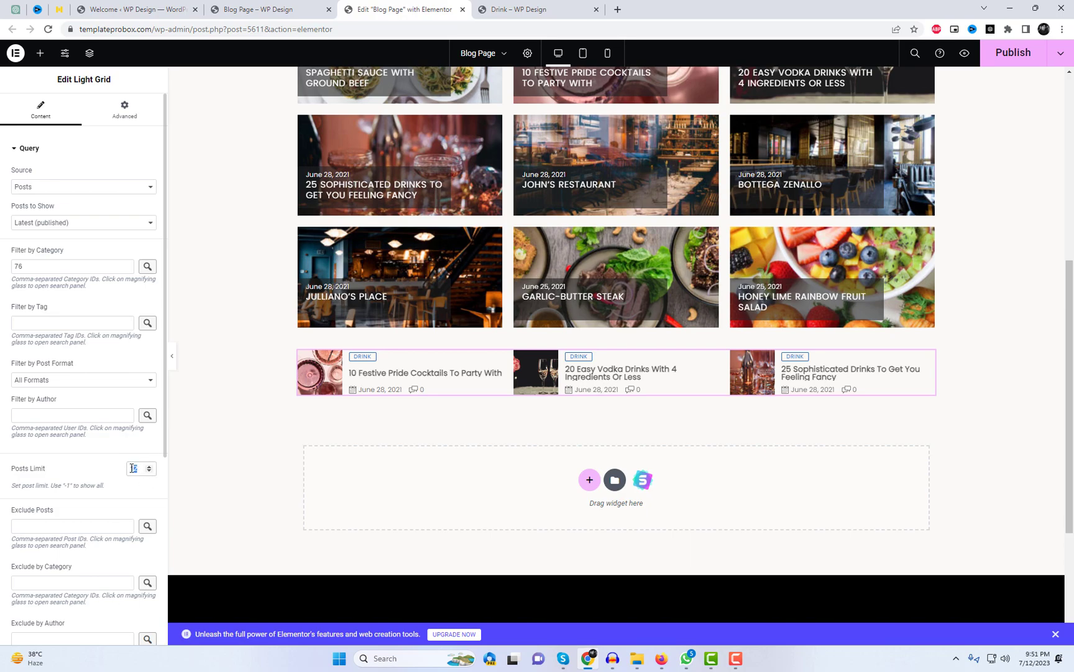
Start the Light Grid's Widget Header title as 'Drin'
scroll(62, 453, "down", 1)
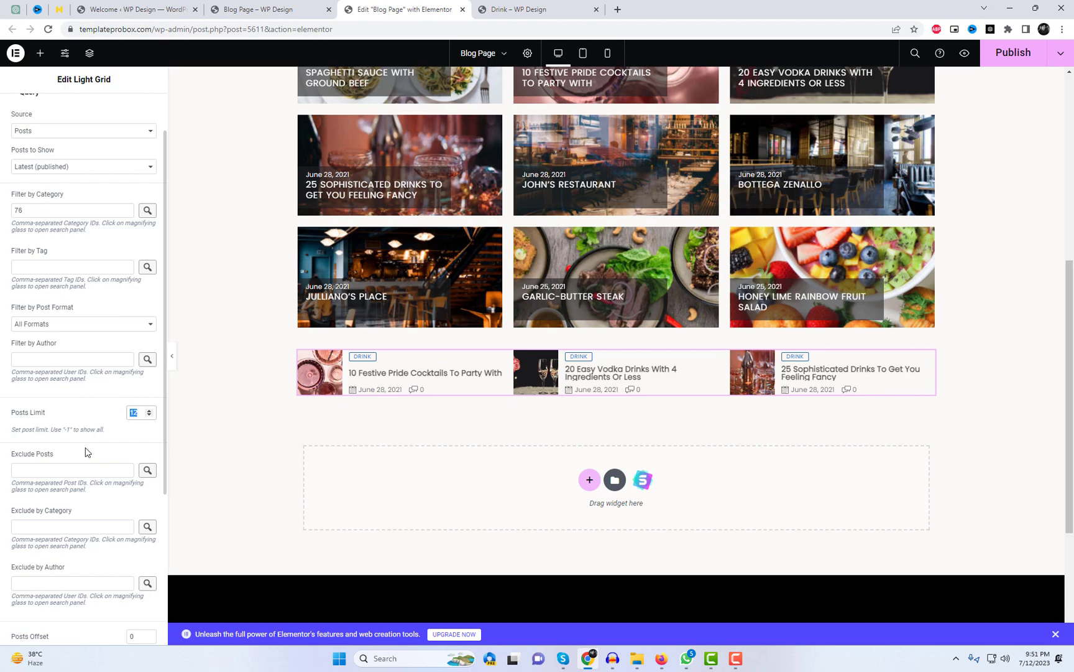
type("1")
scroll(109, 458, "down", 4)
left_click(90, 505)
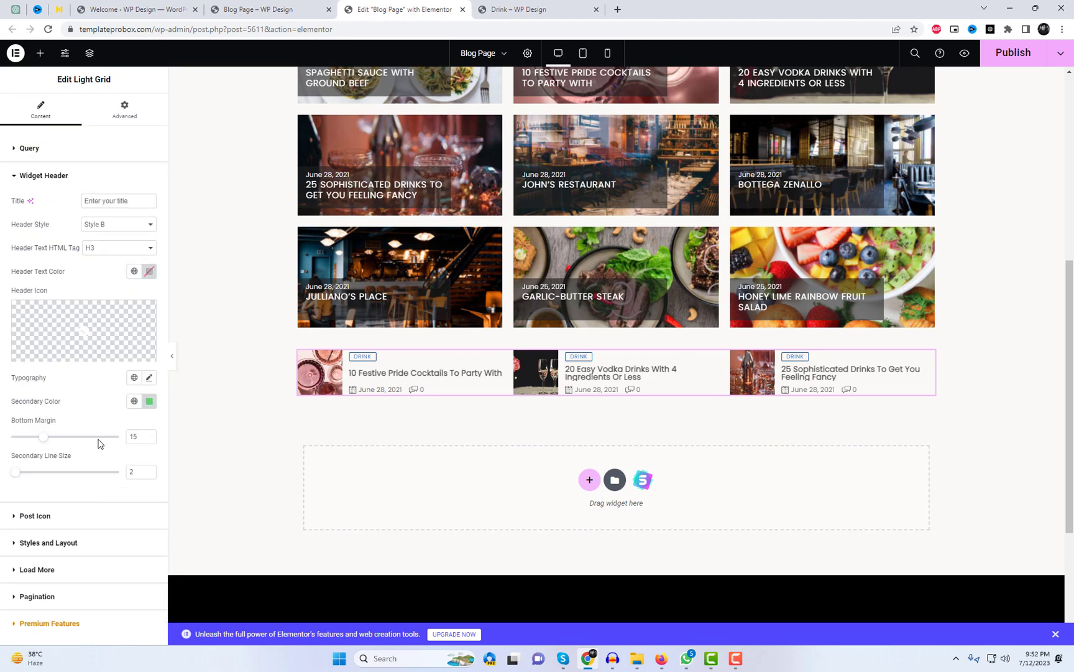
left_click(117, 201)
type("Drinks")
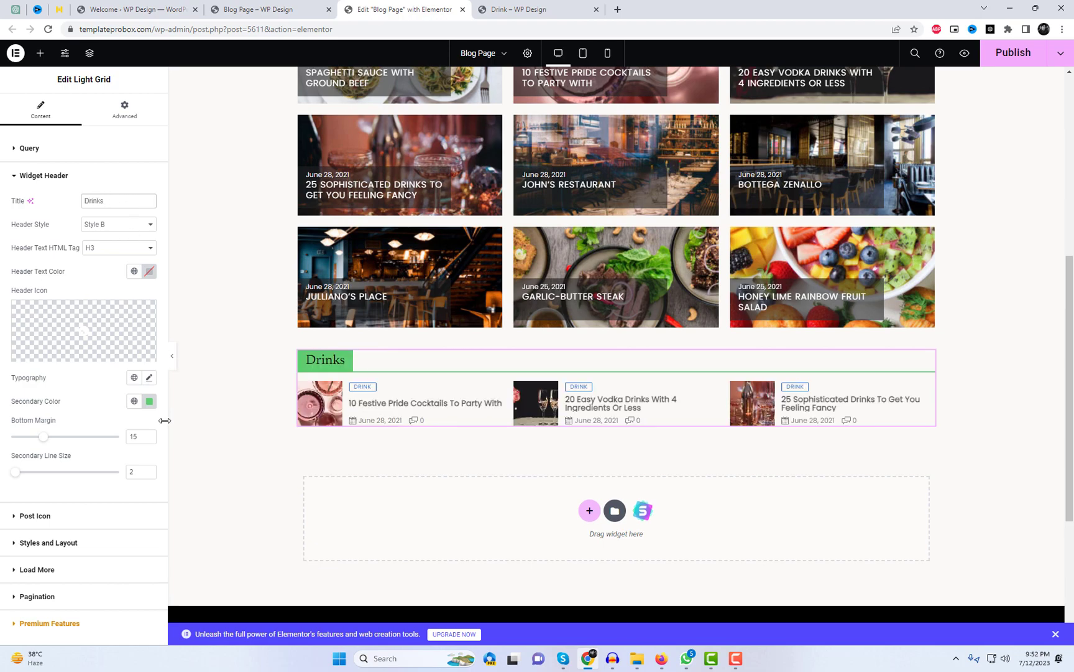
Give the Drinks header a dark green secondary colour and white header text
left_click(149, 401)
mouse_move(156, 504)
left_mouse_down()
mouse_move(168, 516)
mouse_move(172, 506)
left_mouse_up()
left_click(109, 403)
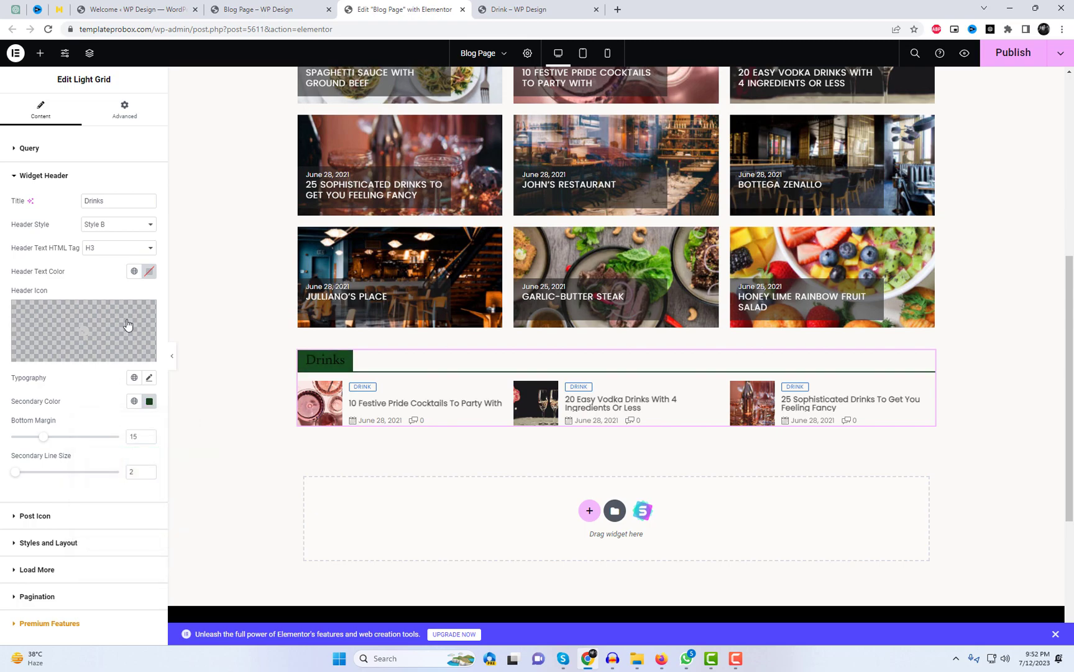
left_click(154, 277)
left_click(88, 317)
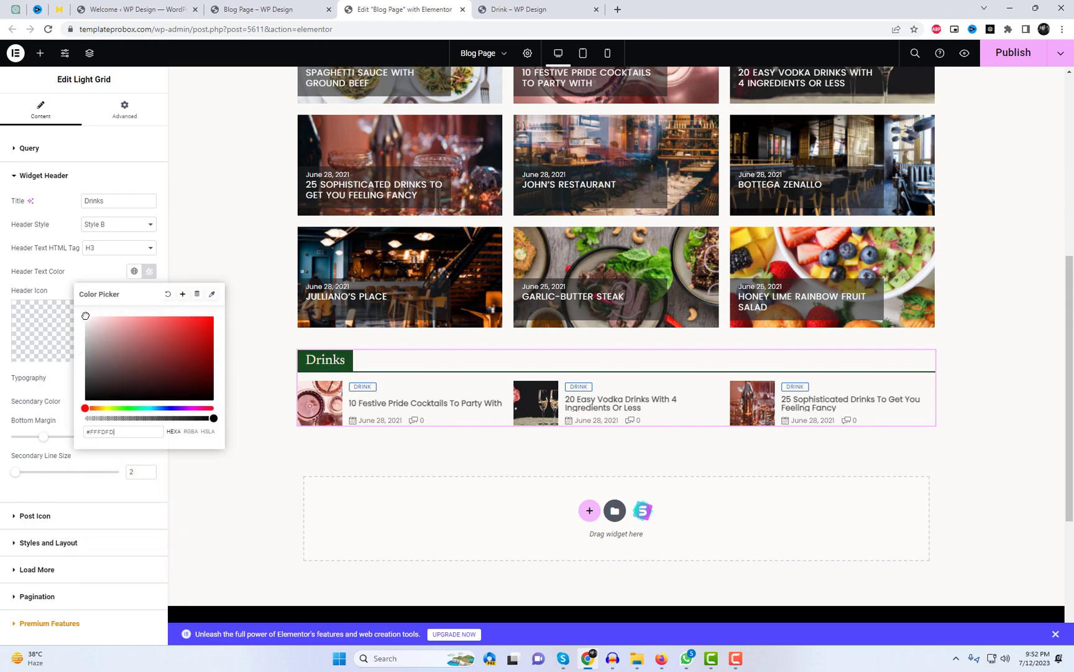
left_click(87, 278)
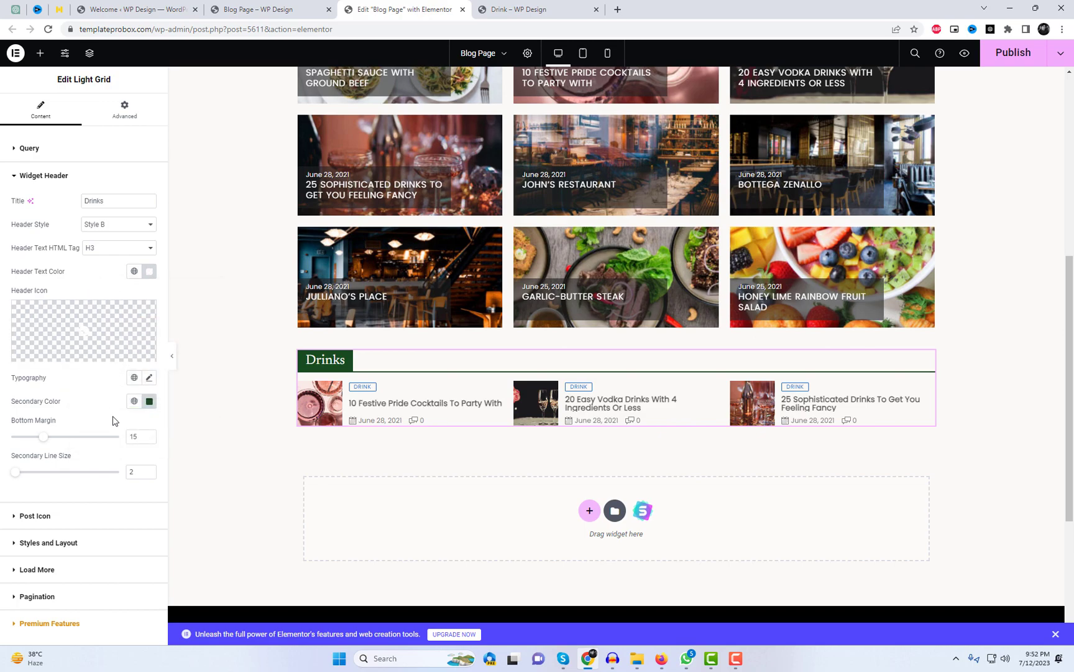
Raise the posts limit to 50, leaving the post format filter on All Formats
left_click(89, 154)
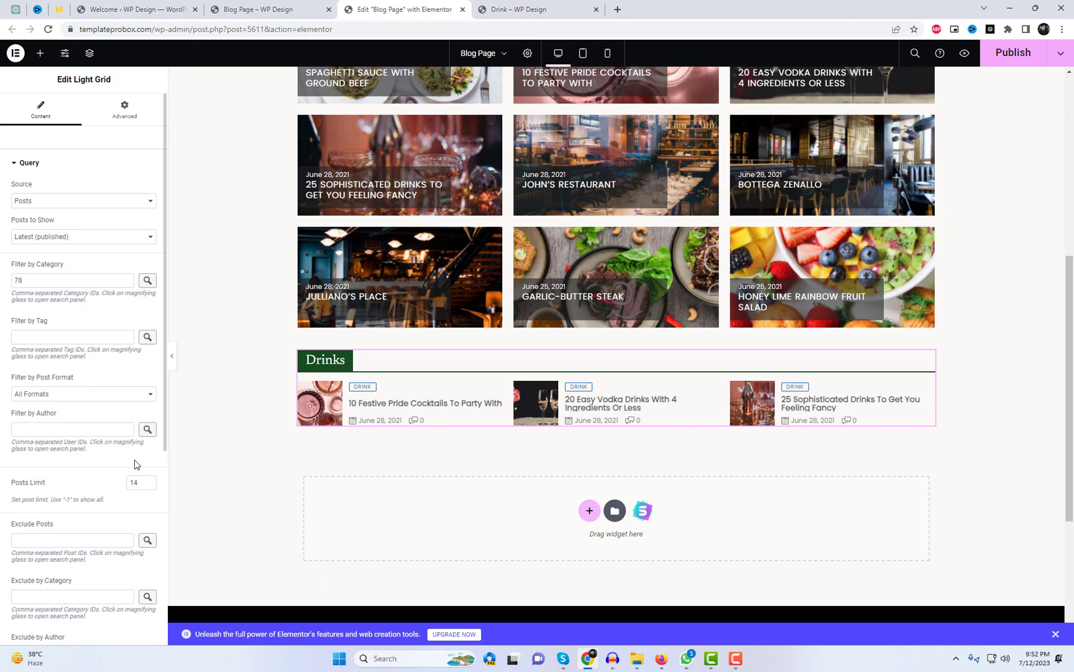
scroll(137, 464, "down", 1)
double_click(143, 430)
type("50")
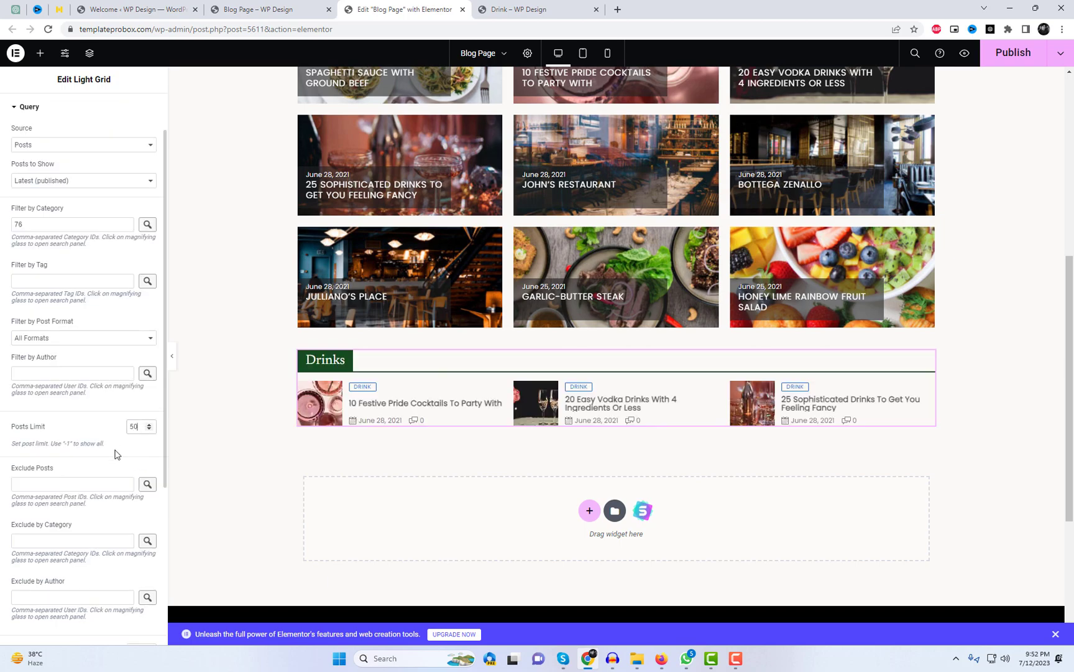
left_click(91, 341)
left_click(76, 359)
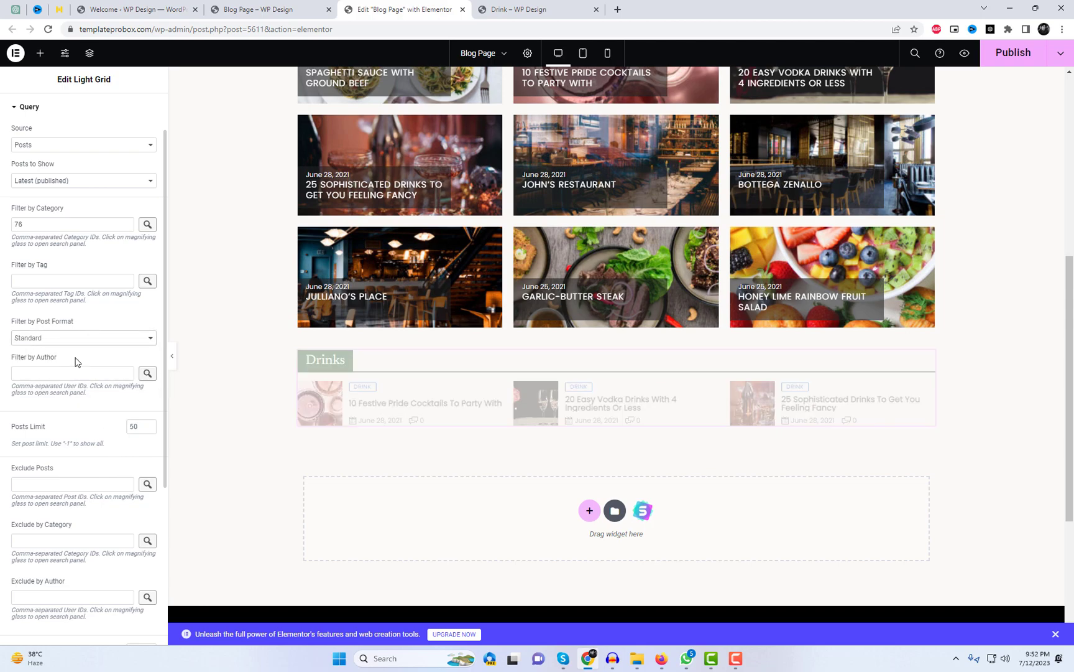
left_click(82, 342)
left_click(78, 350)
scroll(96, 404, "down", 4)
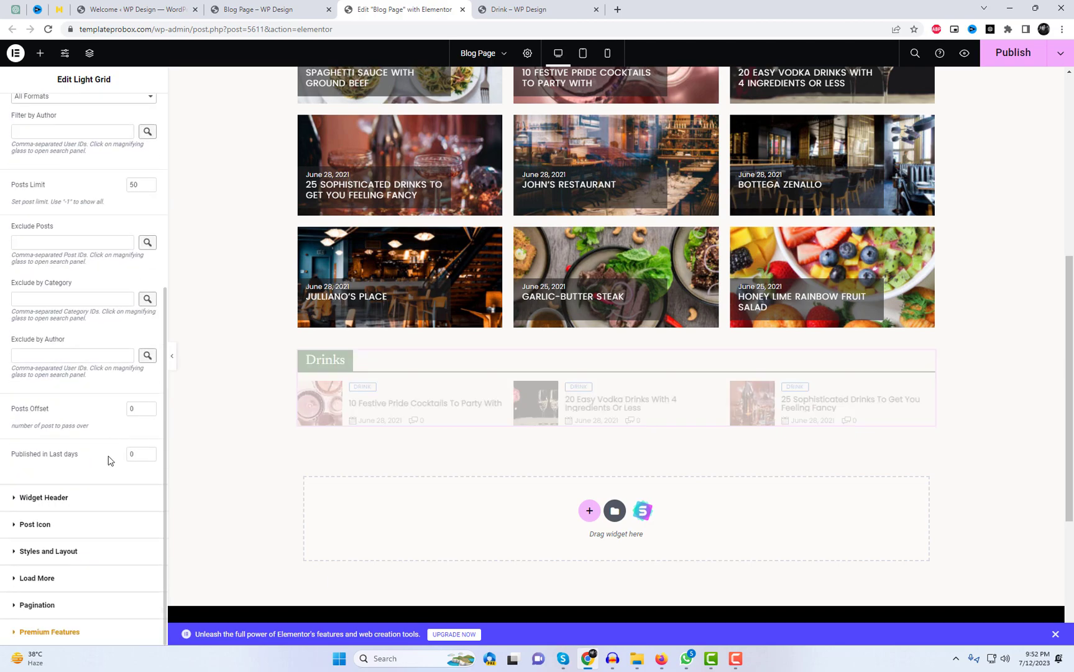
Set the Drinks grid to 2 columns and change the post card background to #EEEEEE
left_click(94, 553)
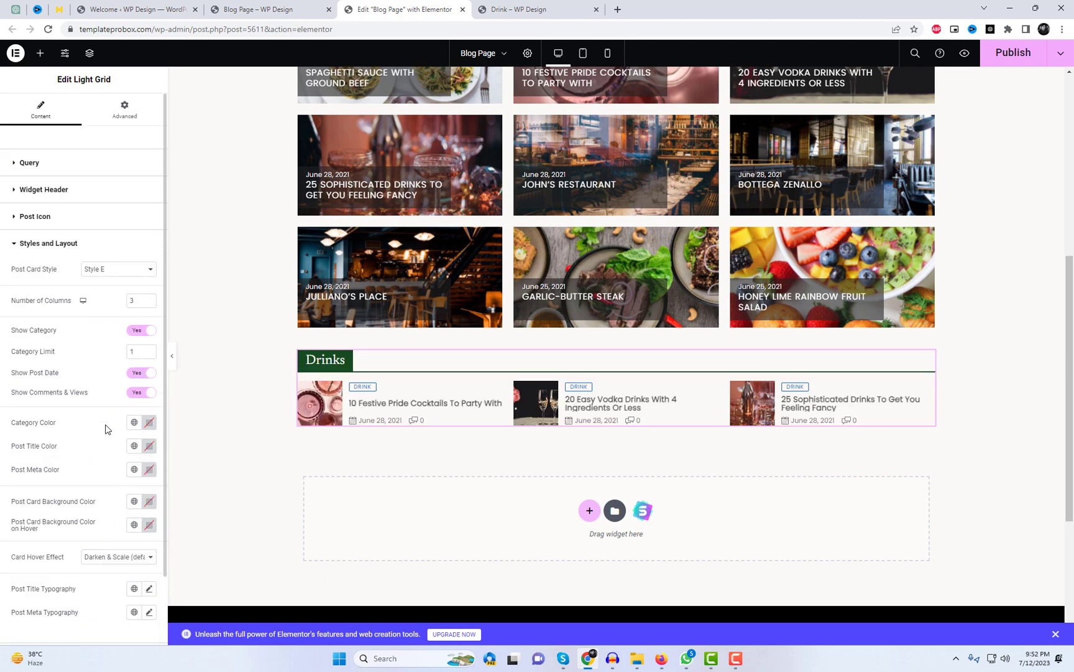
scroll(106, 428, "down", 1)
double_click(138, 248)
type("2")
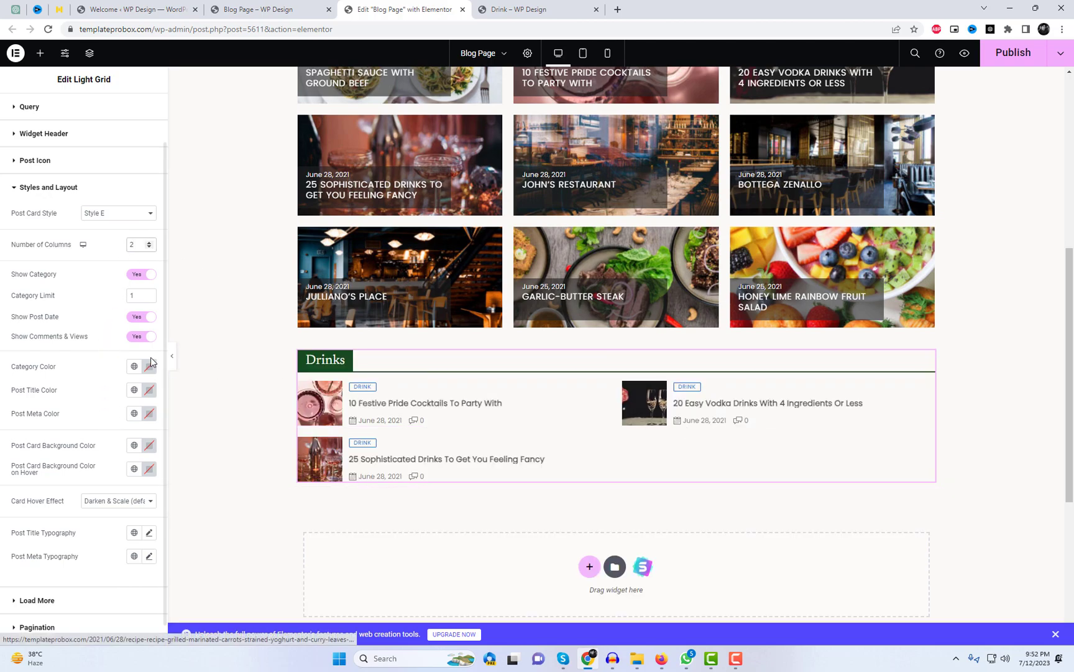
scroll(127, 414, "down", 1)
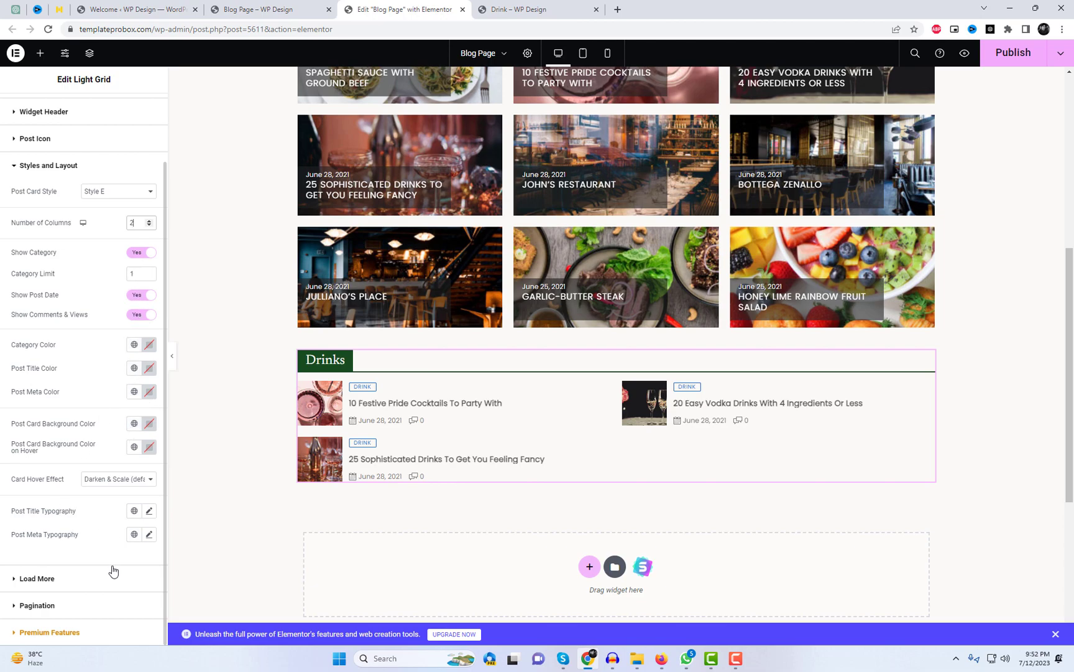
left_click(149, 423)
left_click_drag(142, 498, 83, 473)
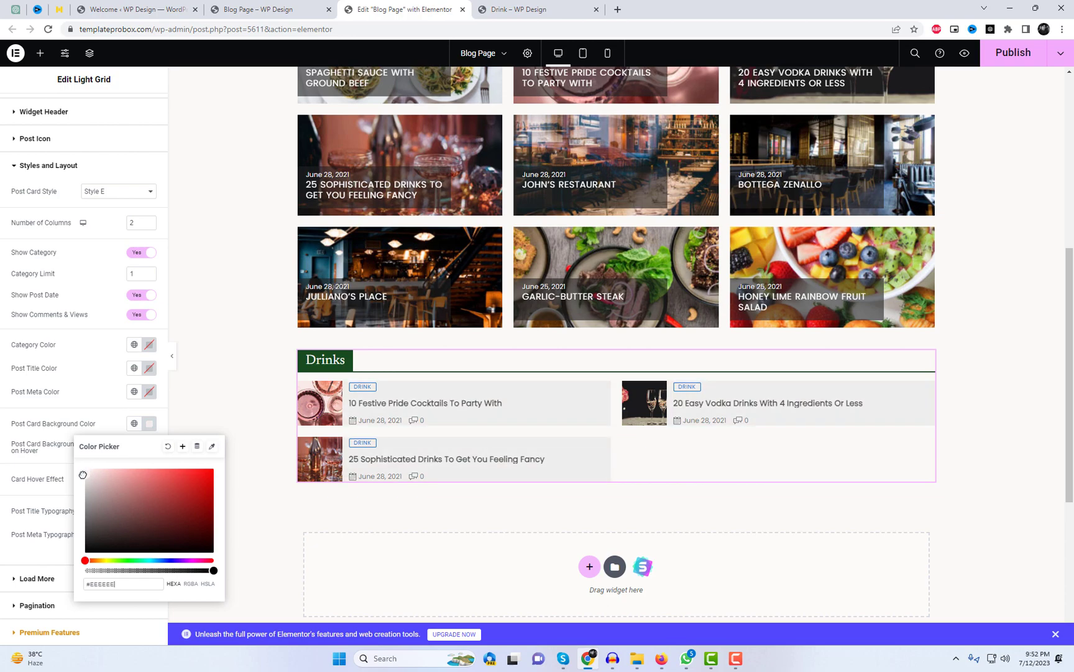
left_click(99, 386)
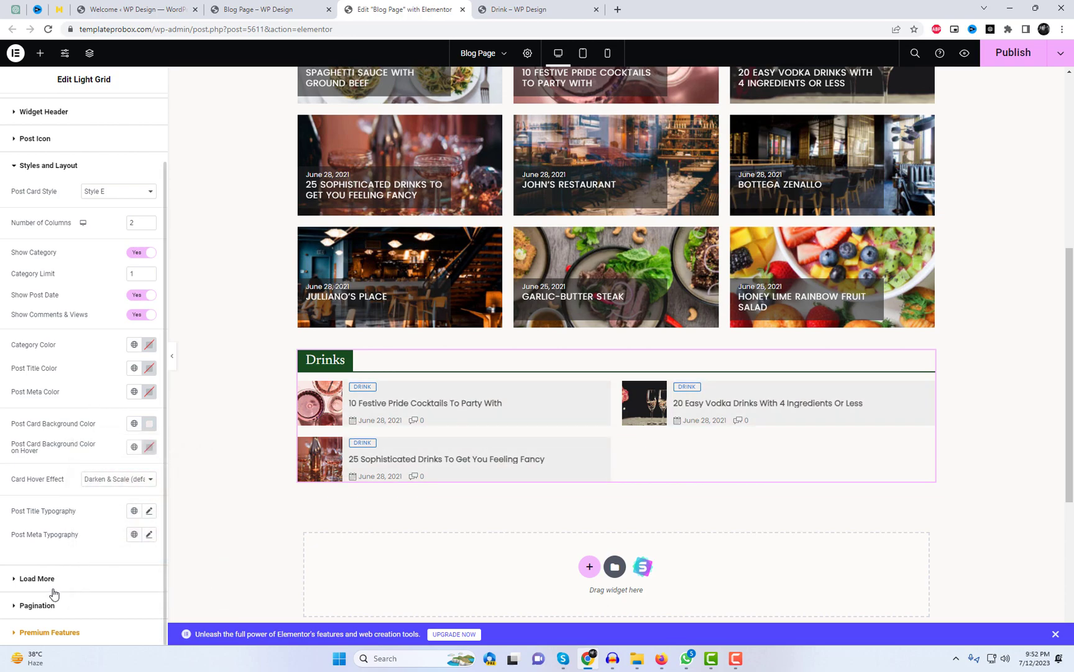
Switch Show Pagination to Yes and publish the Blog Page
left_click(37, 579)
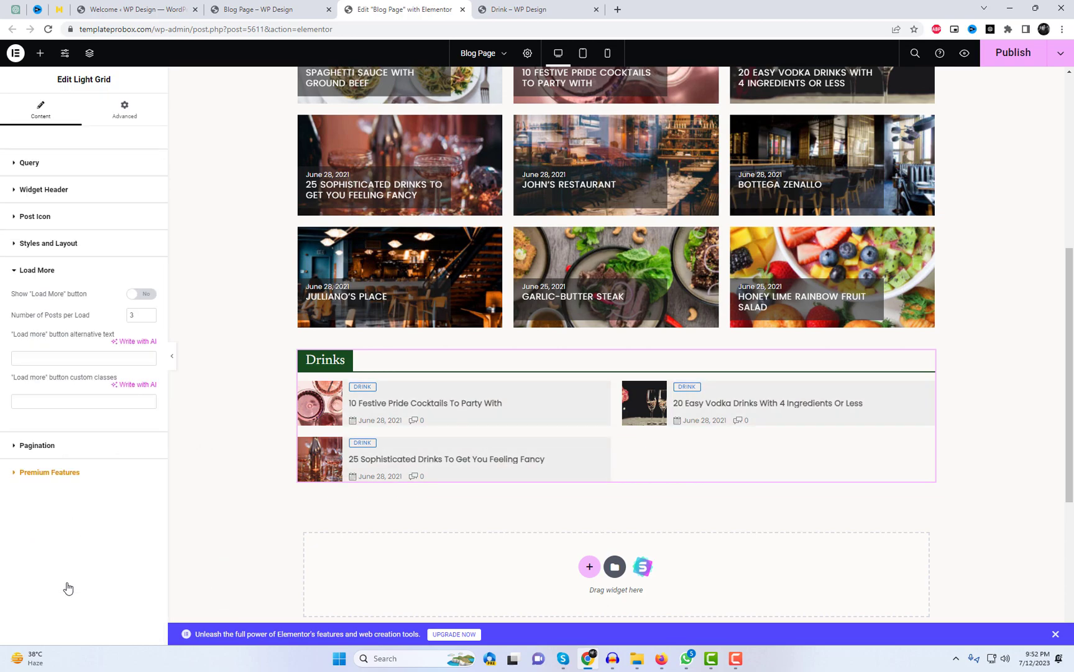
left_click(113, 446)
left_click(143, 321)
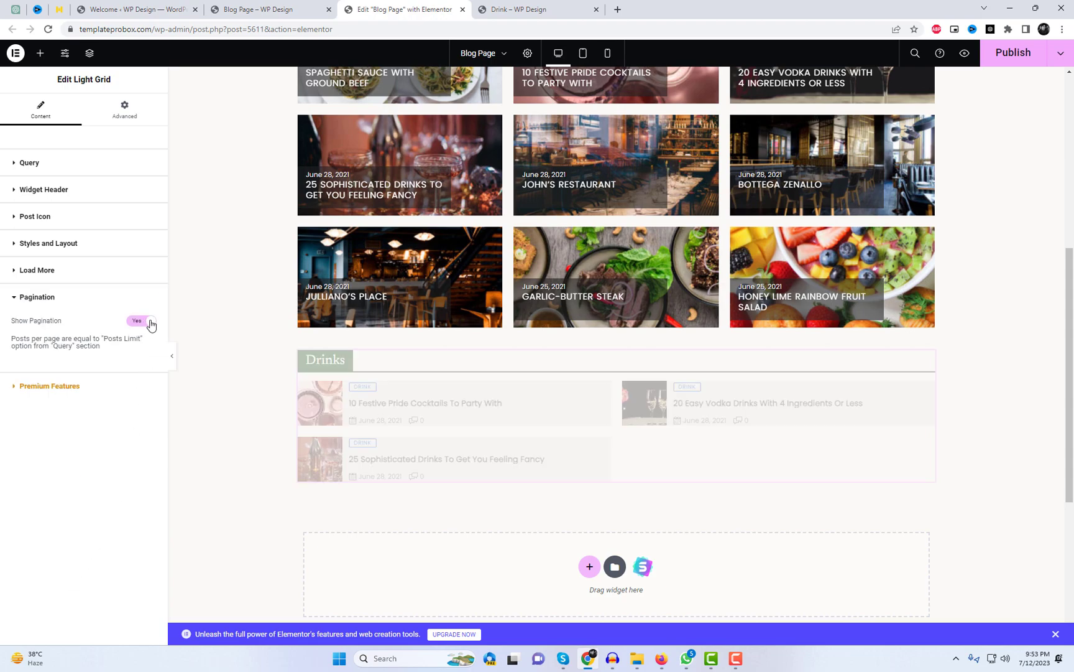
left_click(1017, 55)
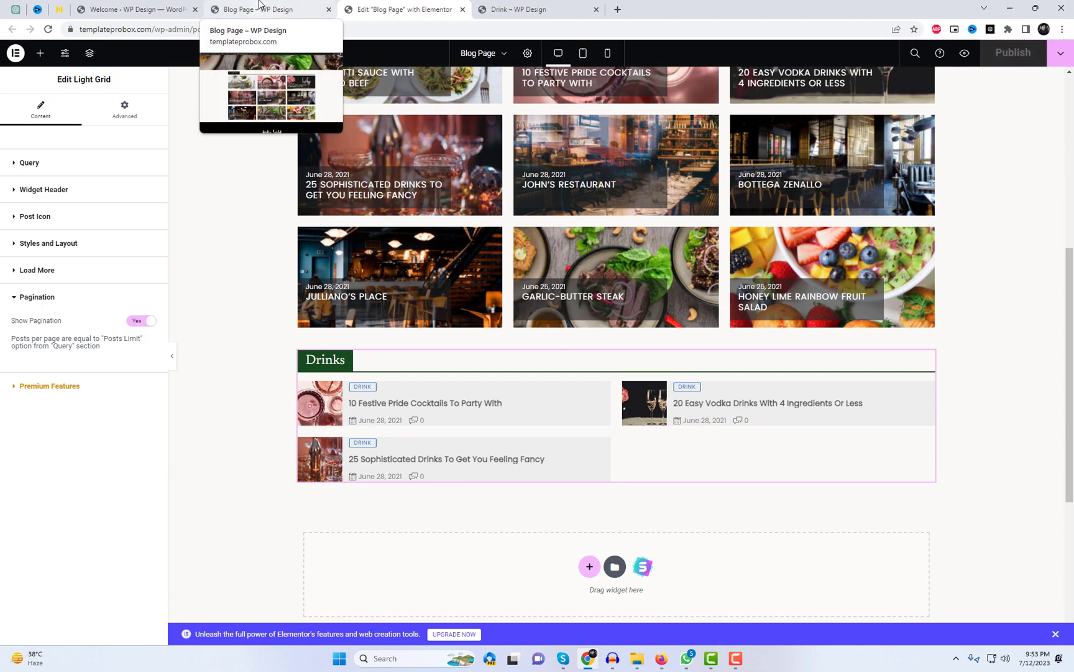
Reload the live Blog Page, scroll down to the Drinks list, then return to the admin tab
left_click(260, 6)
right_click(367, 109)
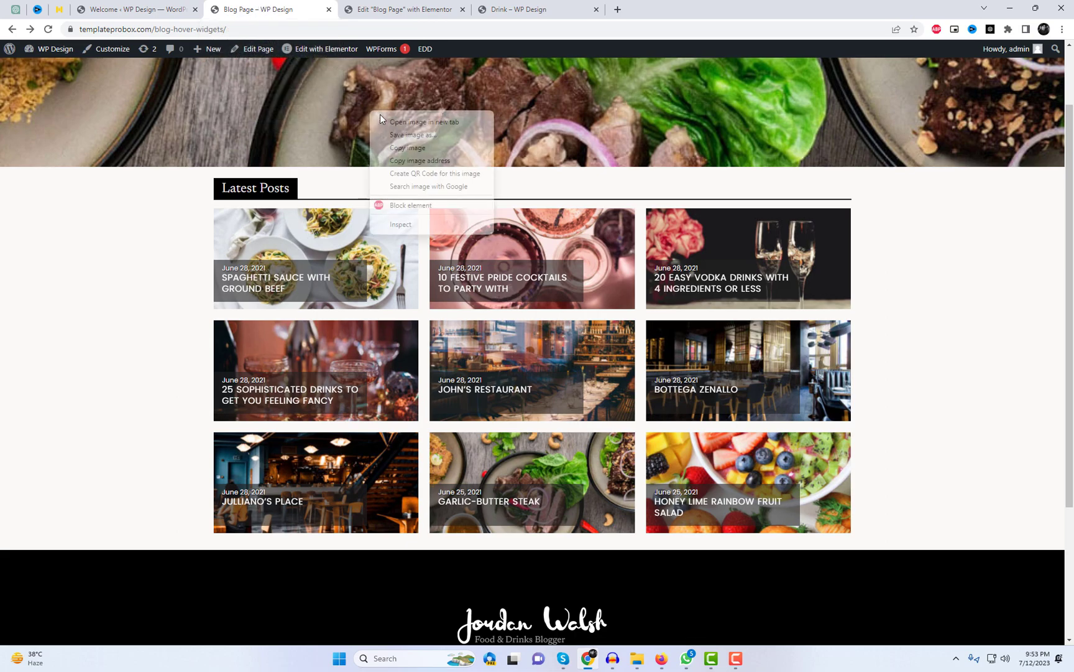
right_click(591, 127)
left_click(867, 179)
right_click(867, 178)
left_click(891, 213)
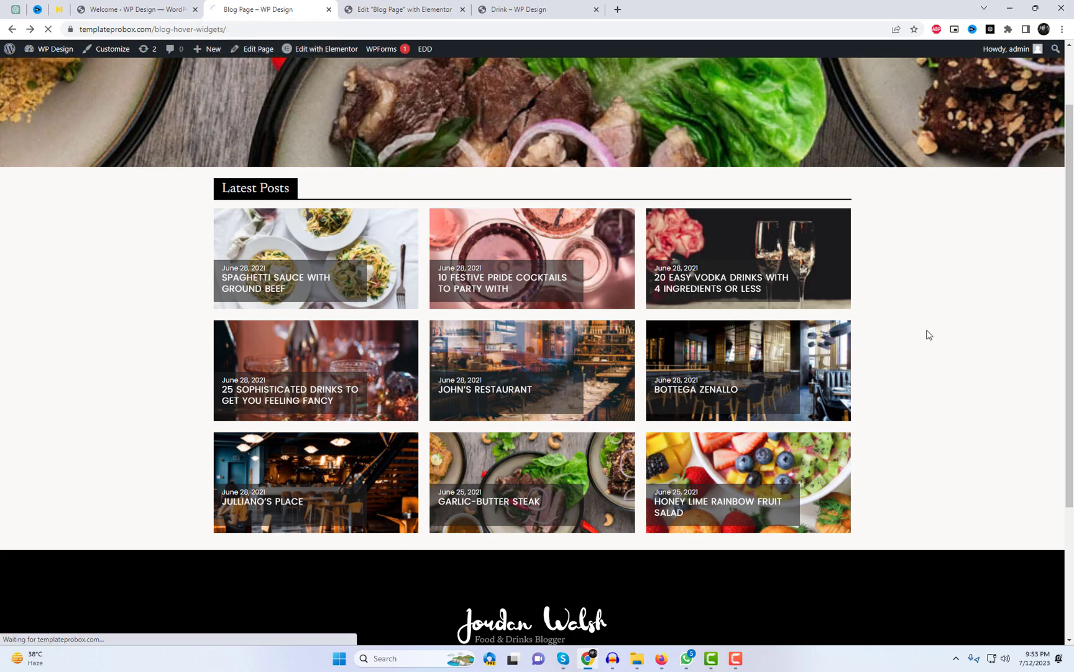
scroll(916, 360, "down", 5)
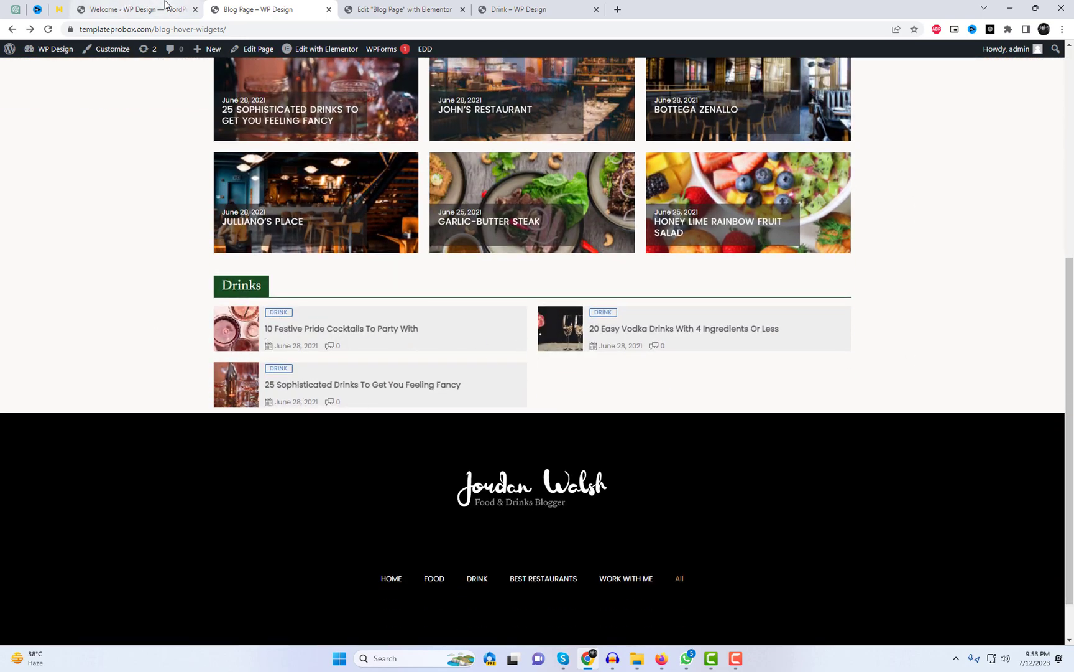
left_click(165, 9)
Check the Posts > Categories list, then return to the Blog Page Elementor editor
mouse_move(41, 124)
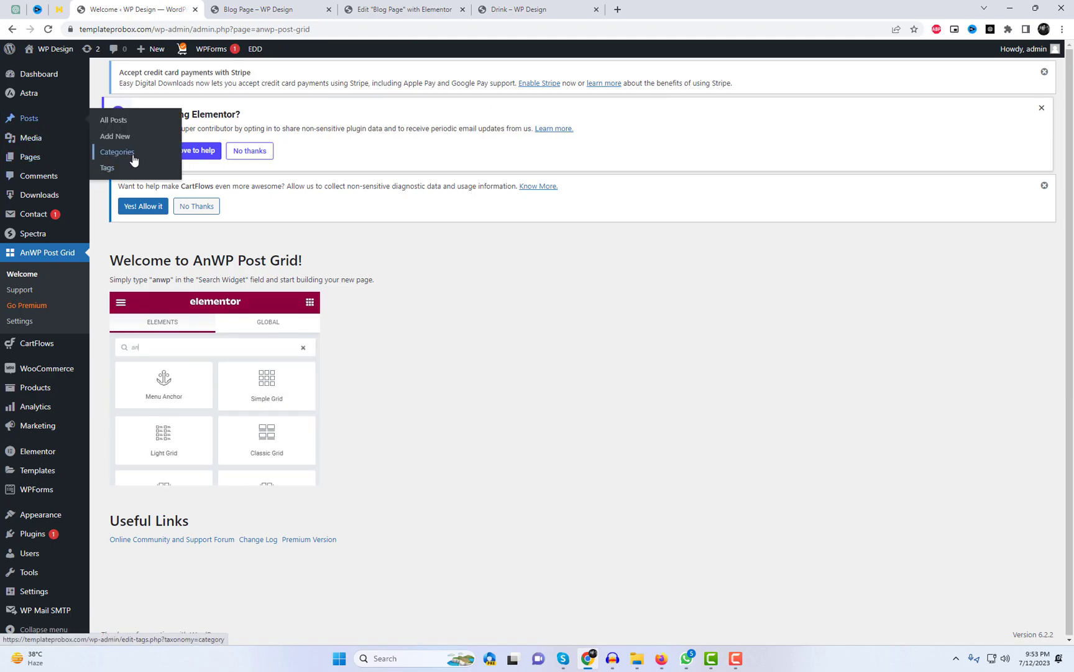
left_click(167, 165)
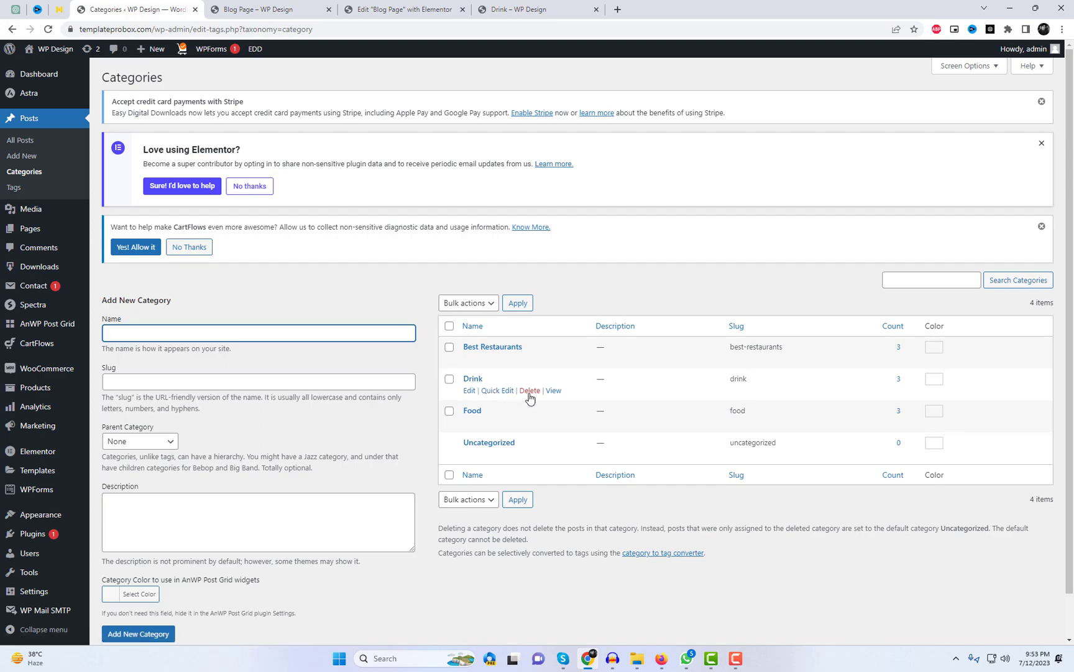
left_click(401, 8)
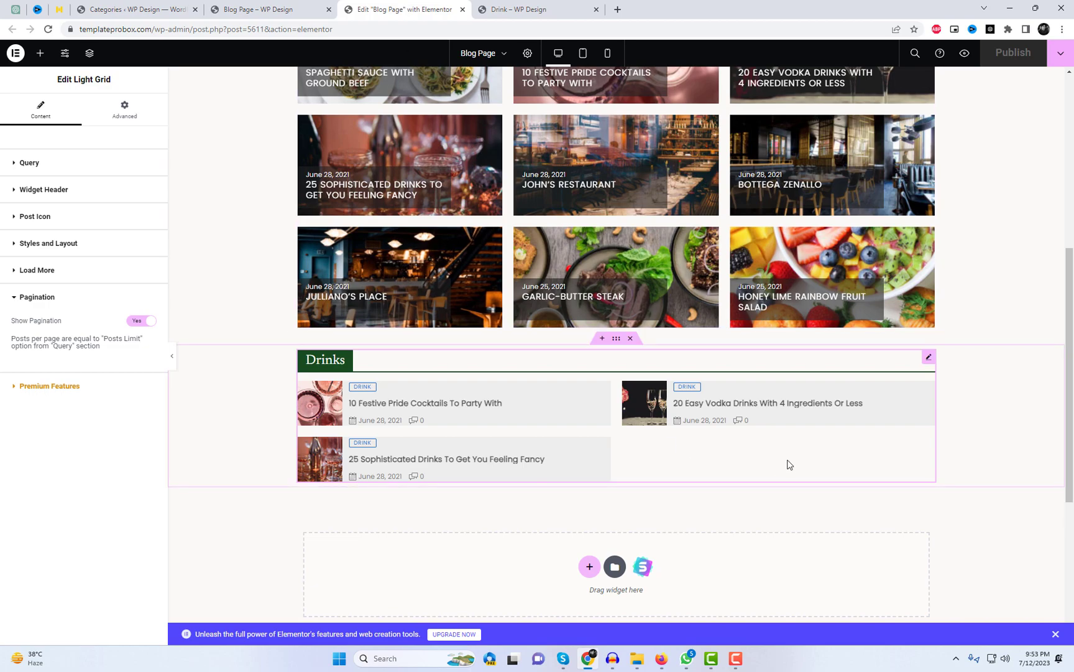
Add a single-column Flexbox container below Drinks and drop an AnWP Classic Slider into it
scroll(748, 463, "down", 3)
left_click(589, 398)
left_click(582, 432)
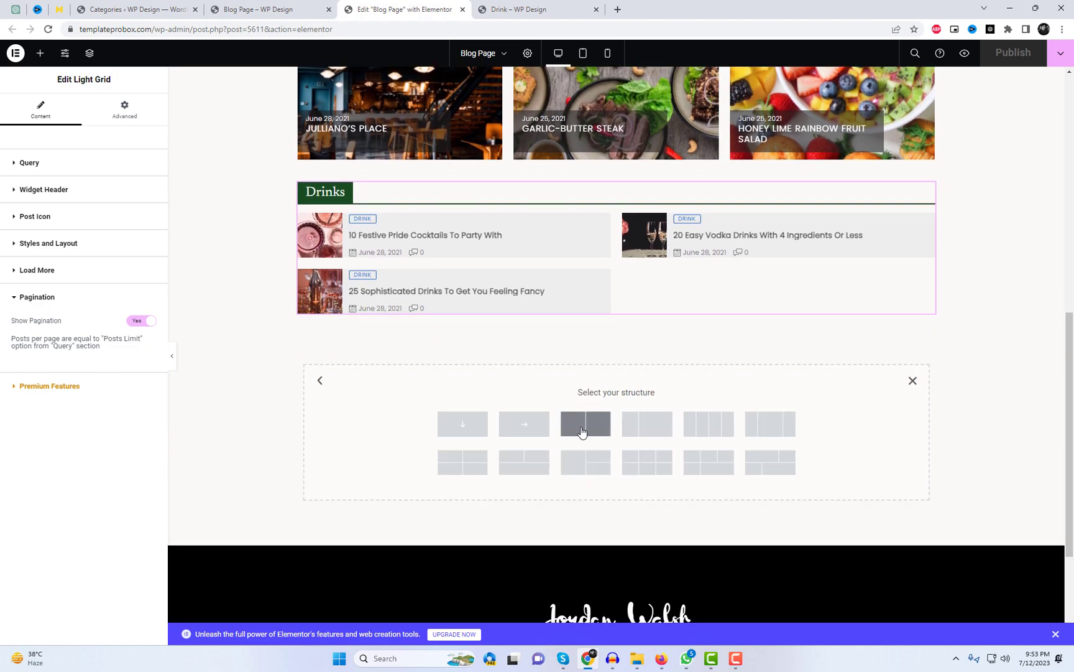
left_click(453, 430)
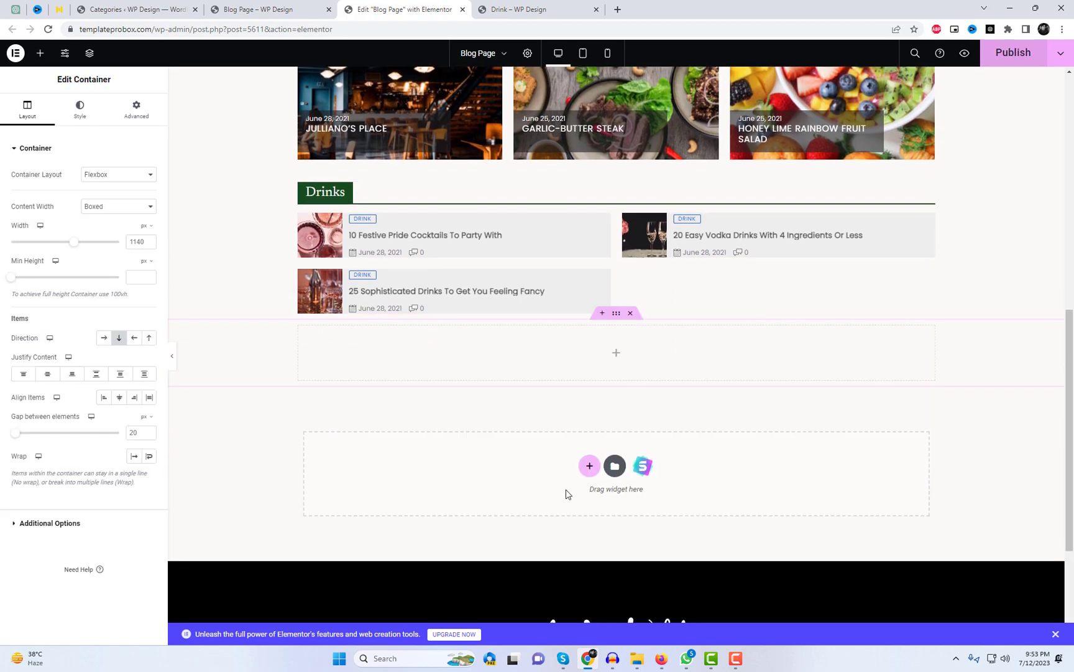
left_click(617, 354)
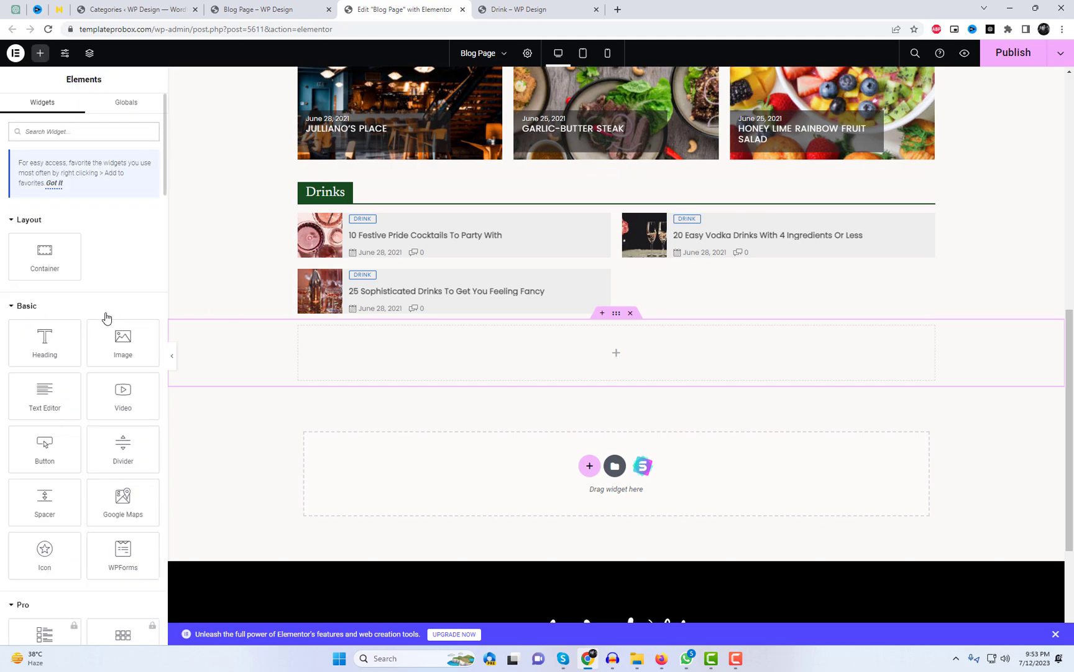
type("anwp")
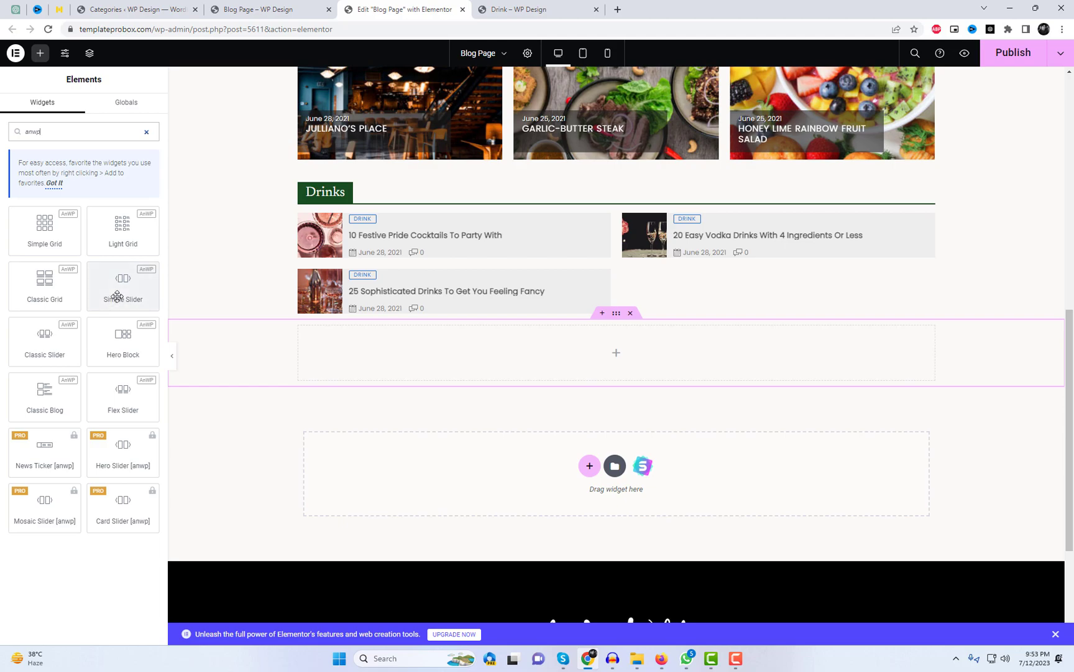
left_click_drag(45, 339, 504, 378)
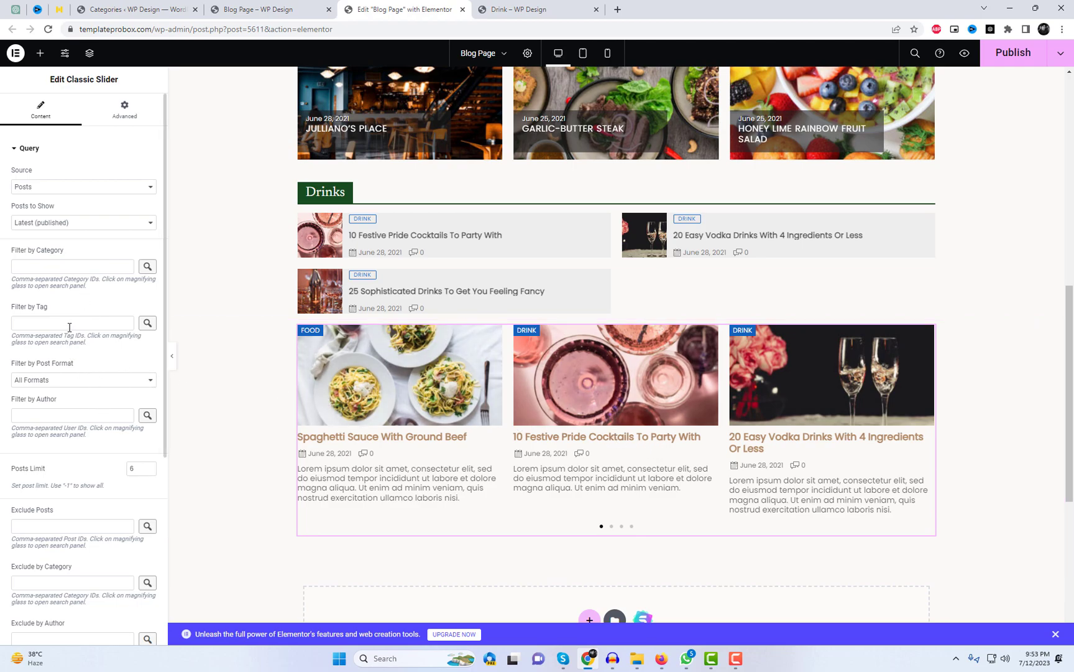
Filter the Classic Slider by Best Restaurants, Drink, Food and Uncategorized
left_click(148, 268)
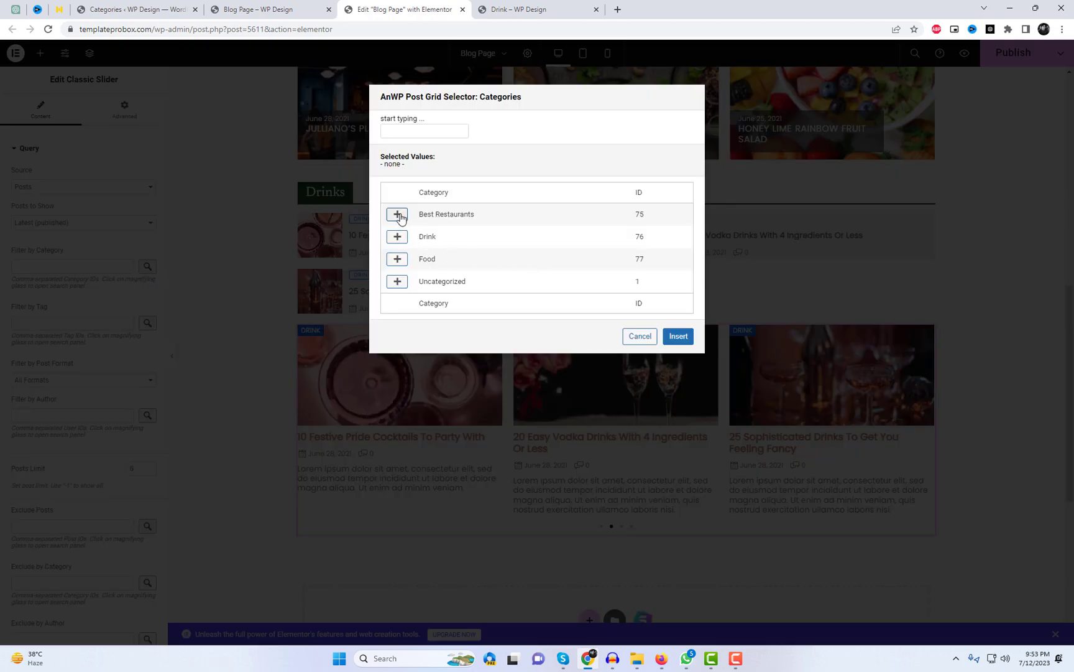
left_click(398, 214)
left_click(397, 260)
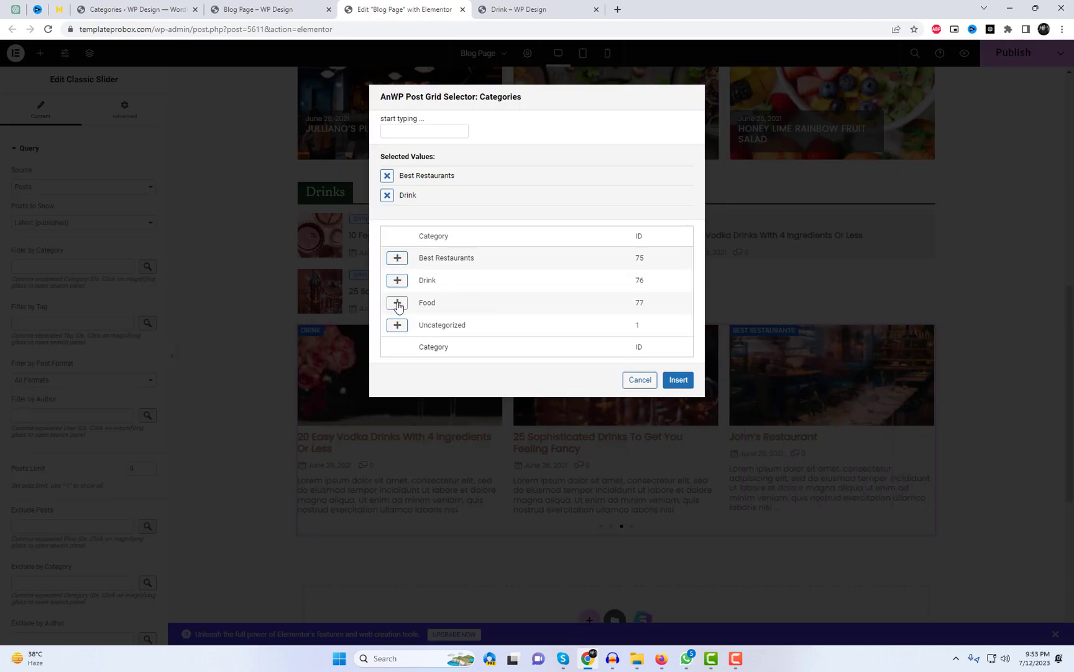
left_click(397, 304)
left_click(397, 344)
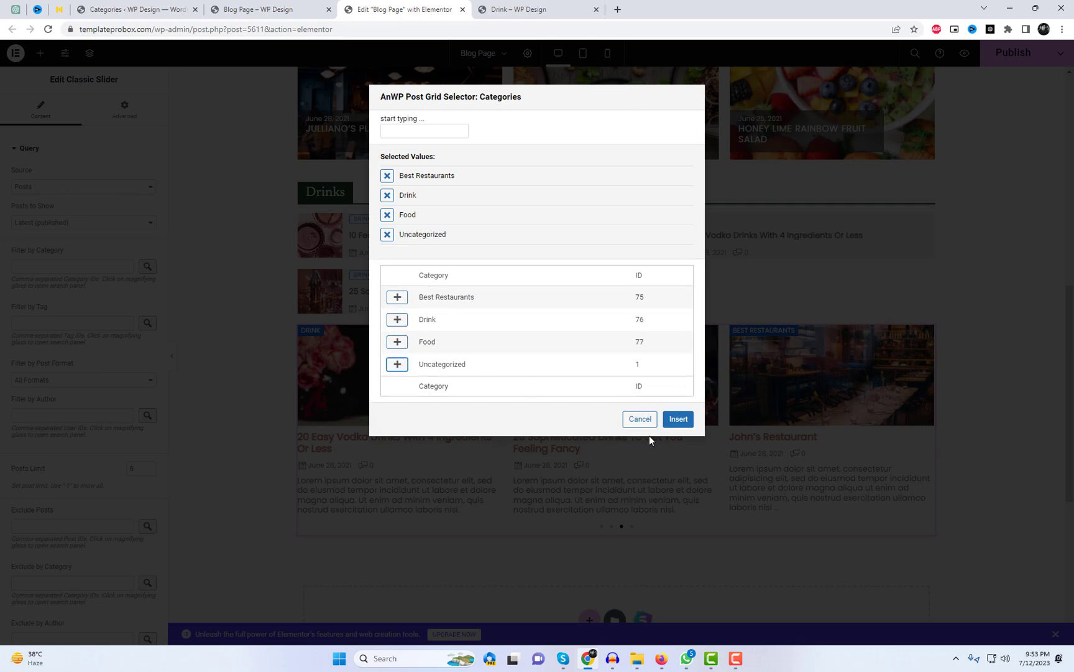
left_click(679, 421)
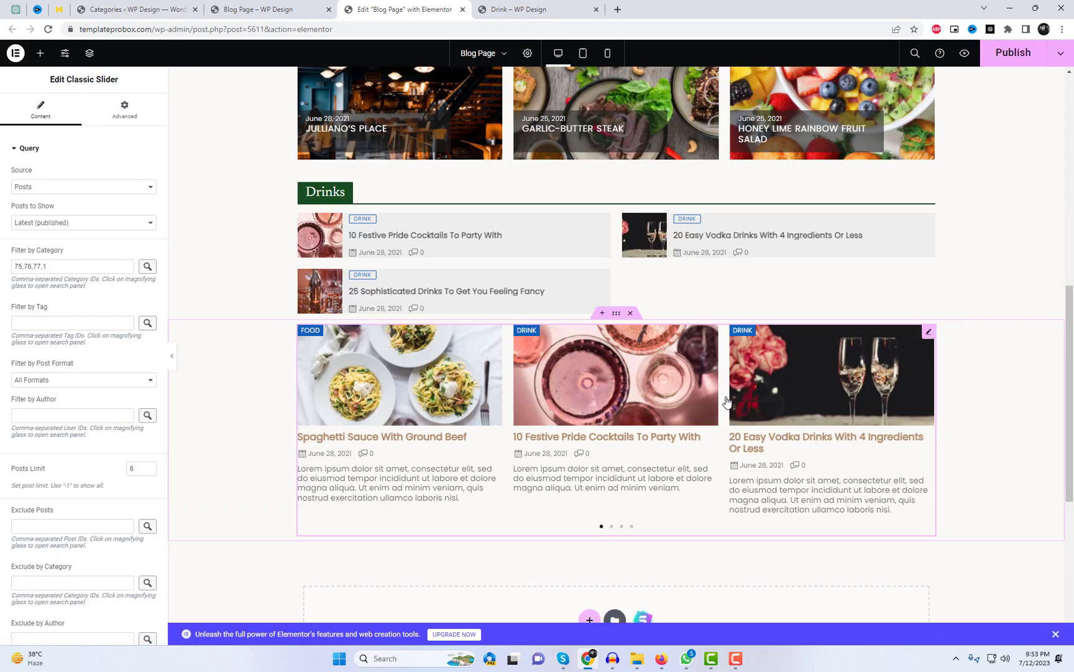
Give the slider's container unlinked margins of 20 px top and 20 px bottom
left_click(617, 318)
left_click(133, 111)
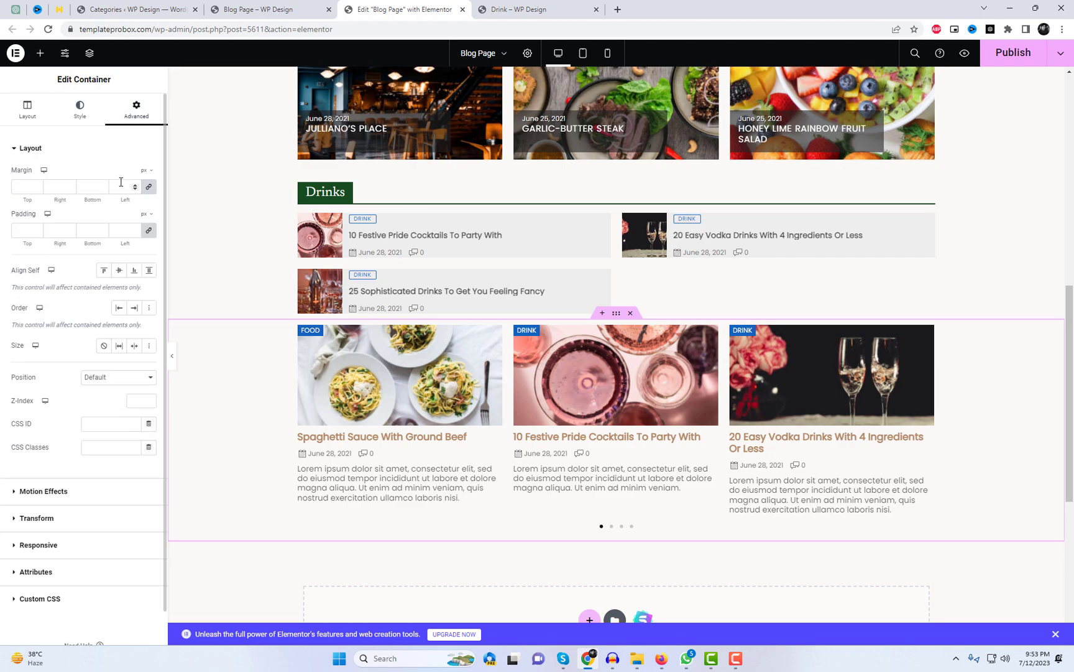
left_click(147, 188)
type("20")
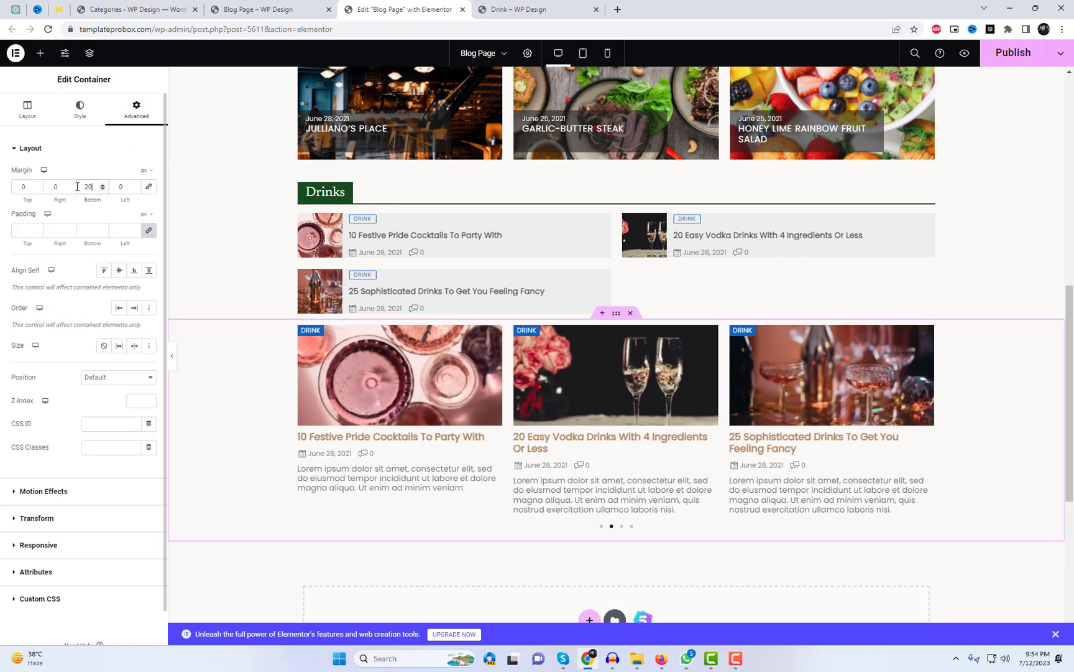
left_click(115, 160)
left_click(75, 157)
type("20")
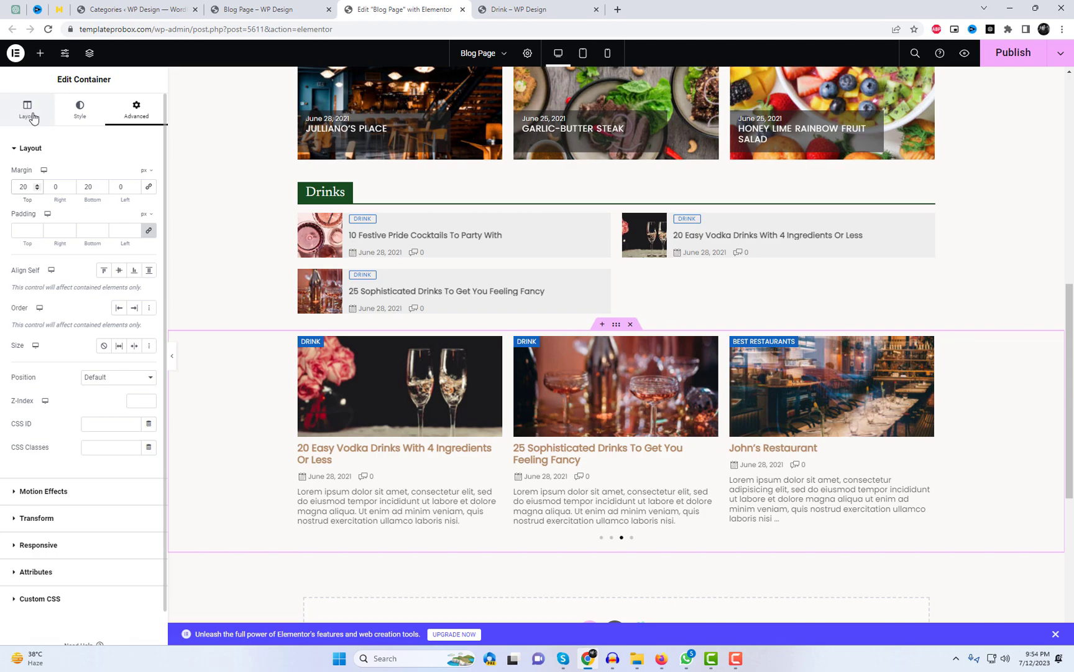
left_click(926, 345)
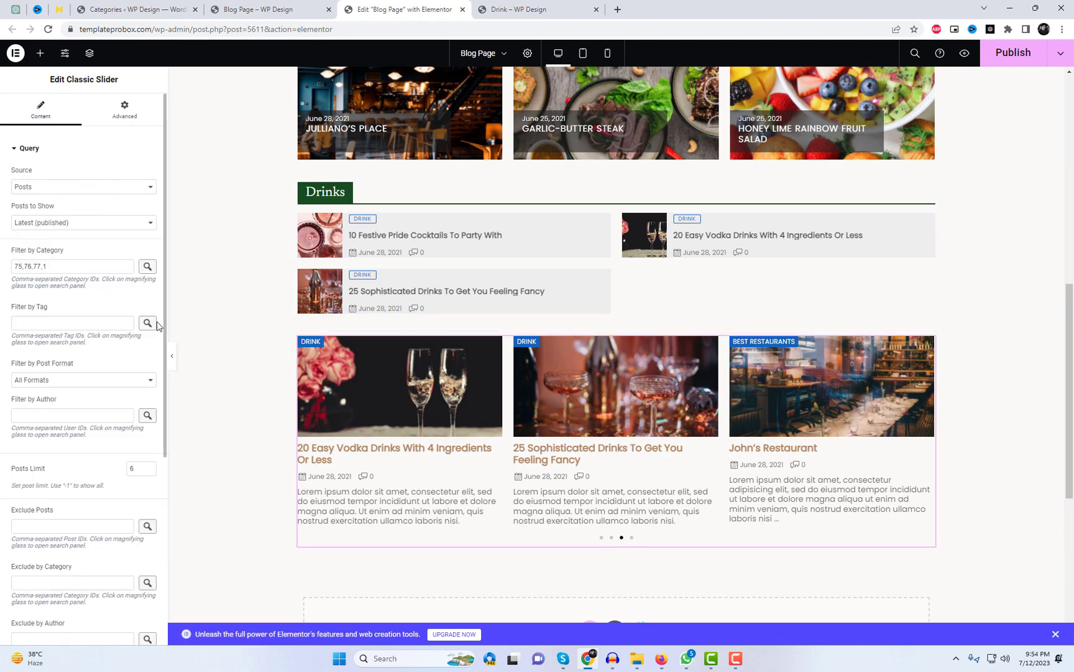
Title the slider header 'Classic Slider' in Style E with a #133418 dark green secondary colour
scroll(128, 397, "down", 8)
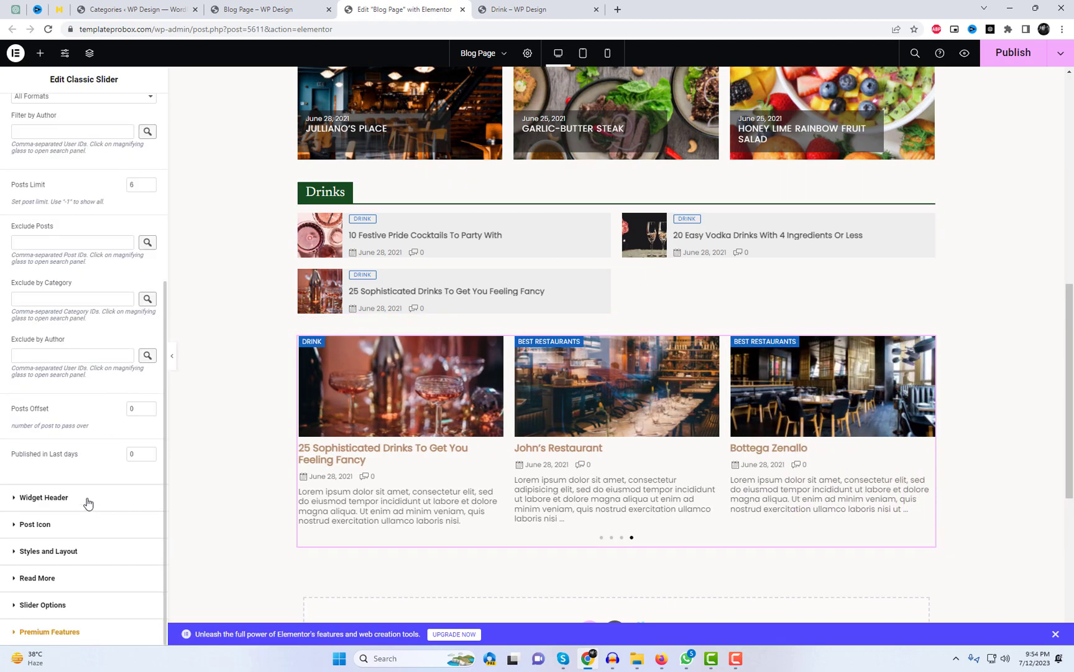
left_click(87, 498)
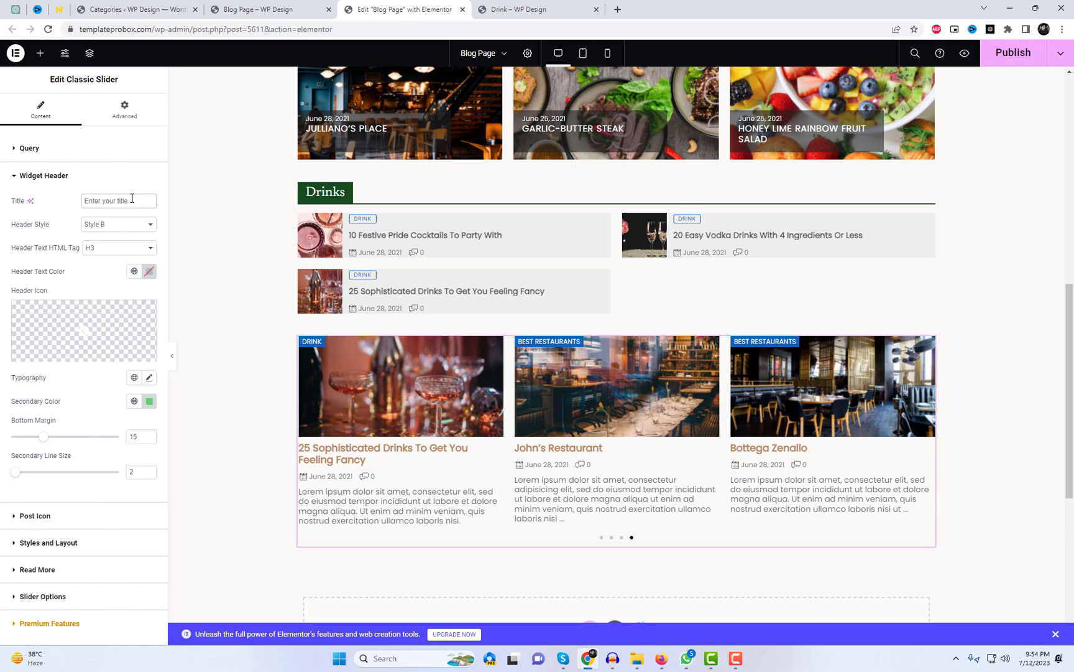
type("Classic Slider")
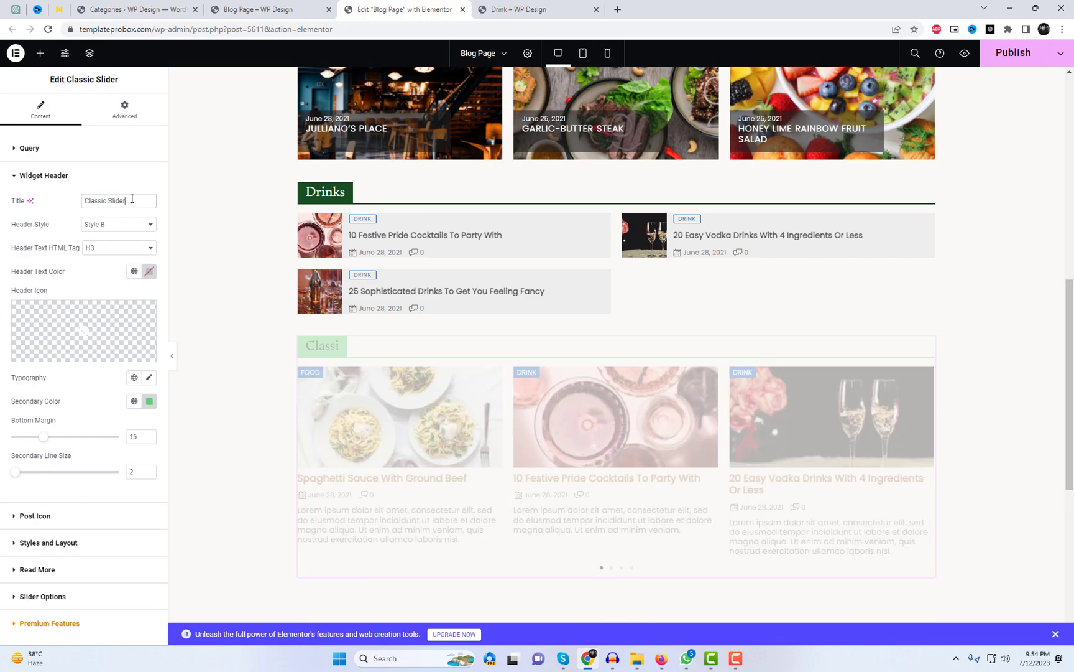
left_click(125, 225)
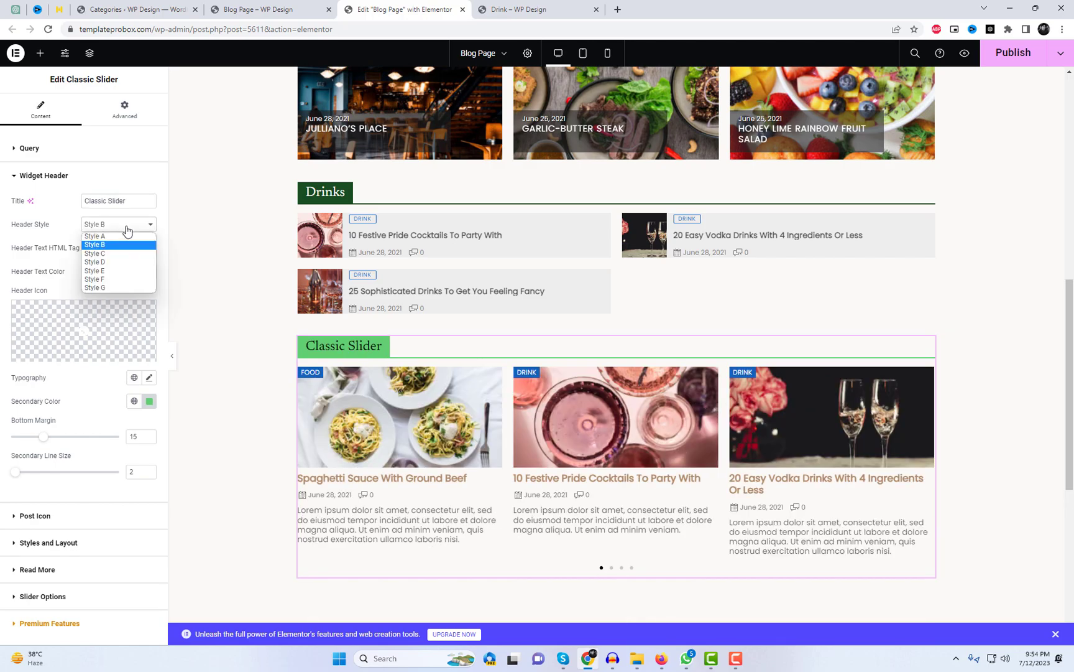
left_click(117, 272)
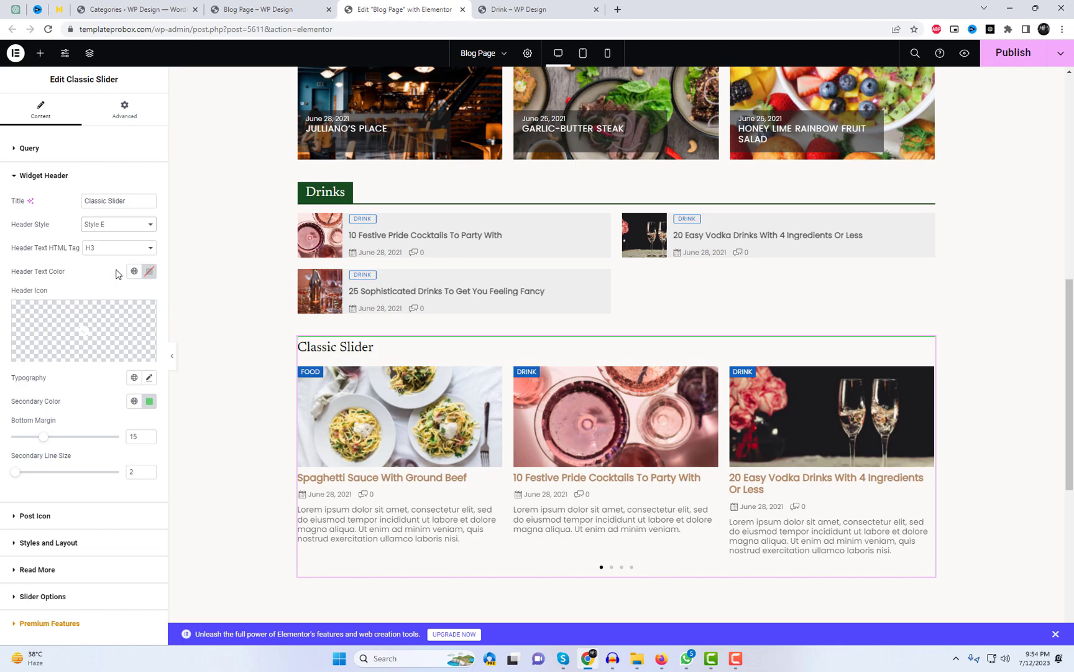
left_click(150, 401)
left_click_drag(160, 477, 166, 513)
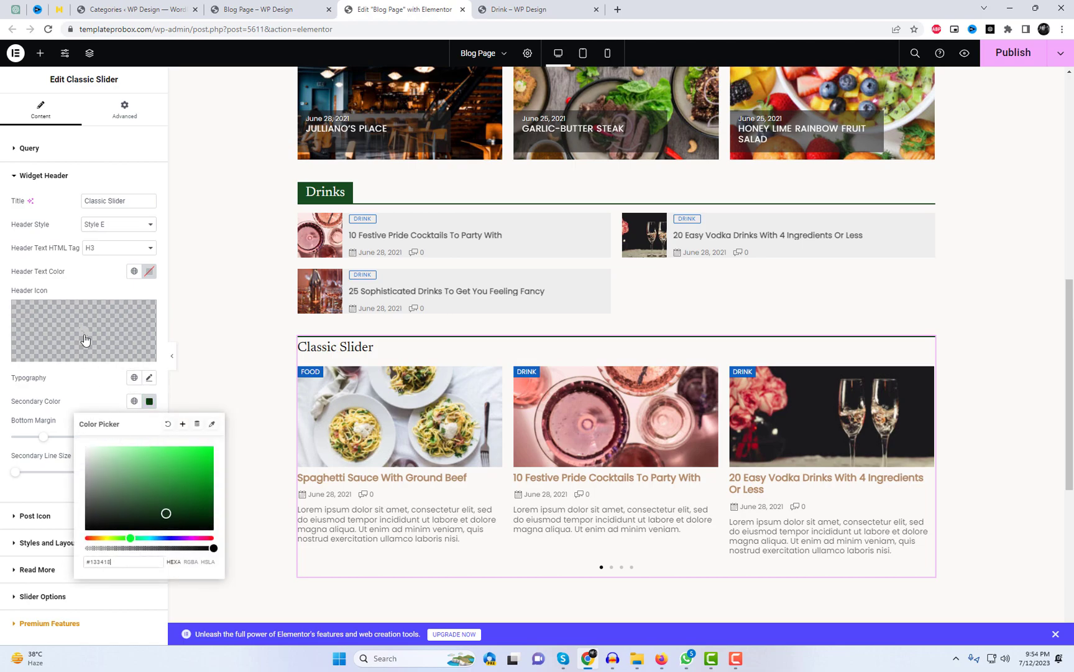
key("Escape")
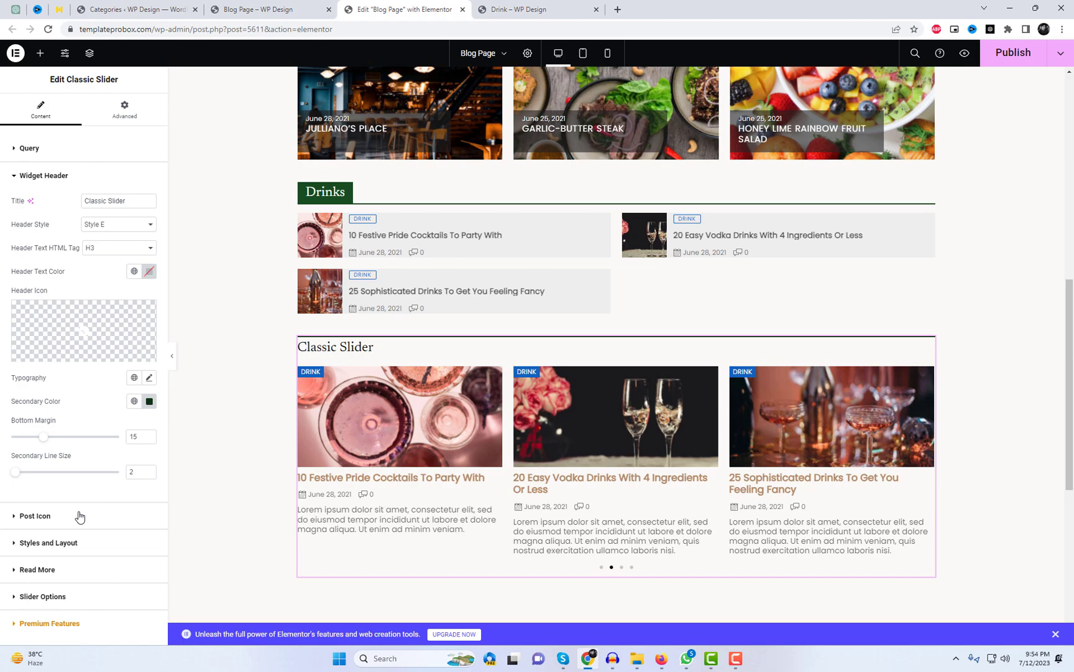
Try a 290 px post card height on the slider, then clear the value
left_click(85, 542)
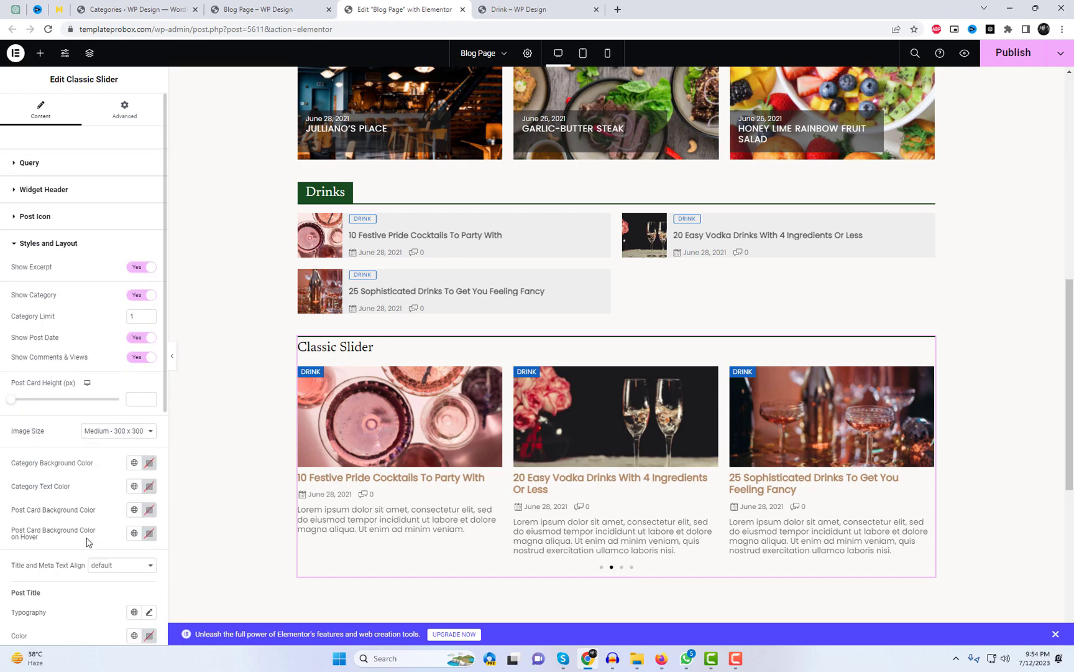
scroll(125, 416, "down", 1)
left_click(143, 212)
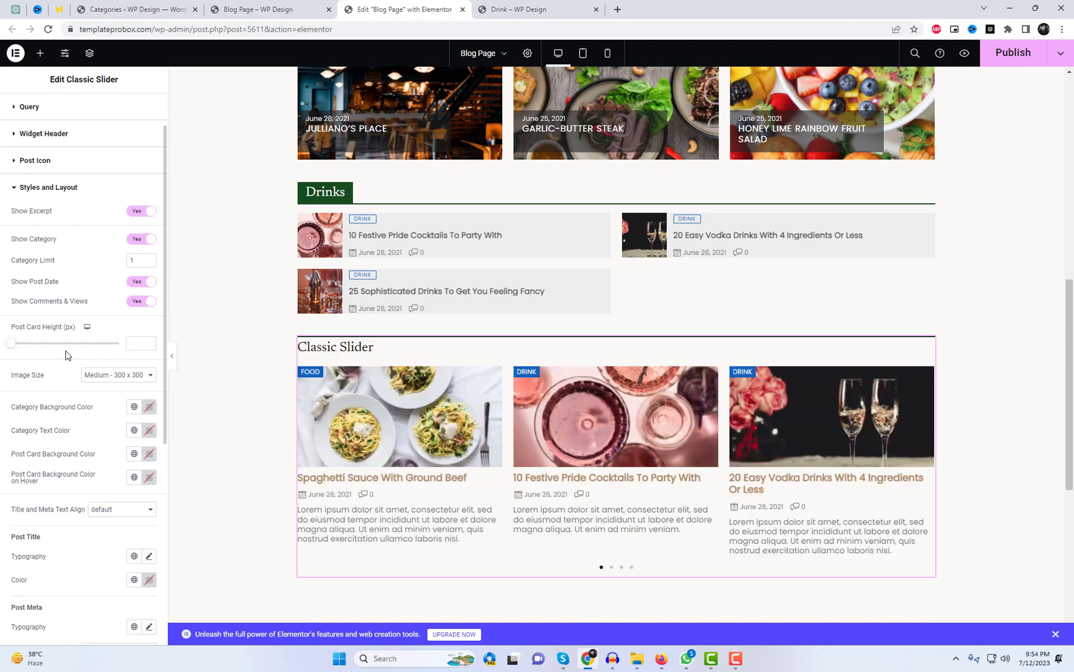
left_click_drag(14, 351, 55, 353)
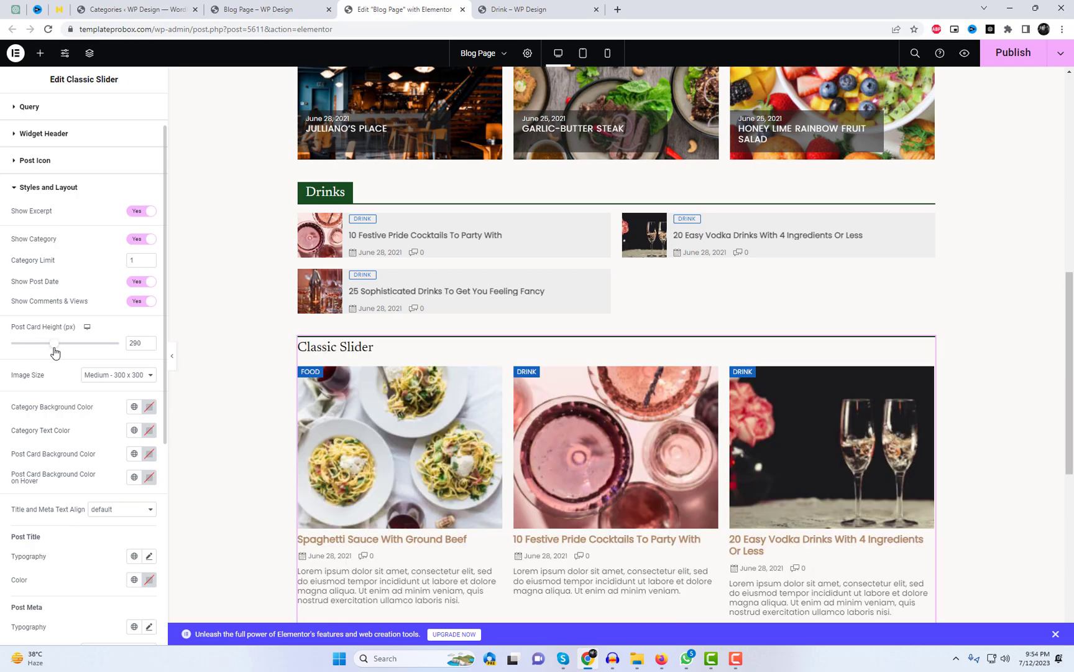
scroll(758, 456, "down", 2)
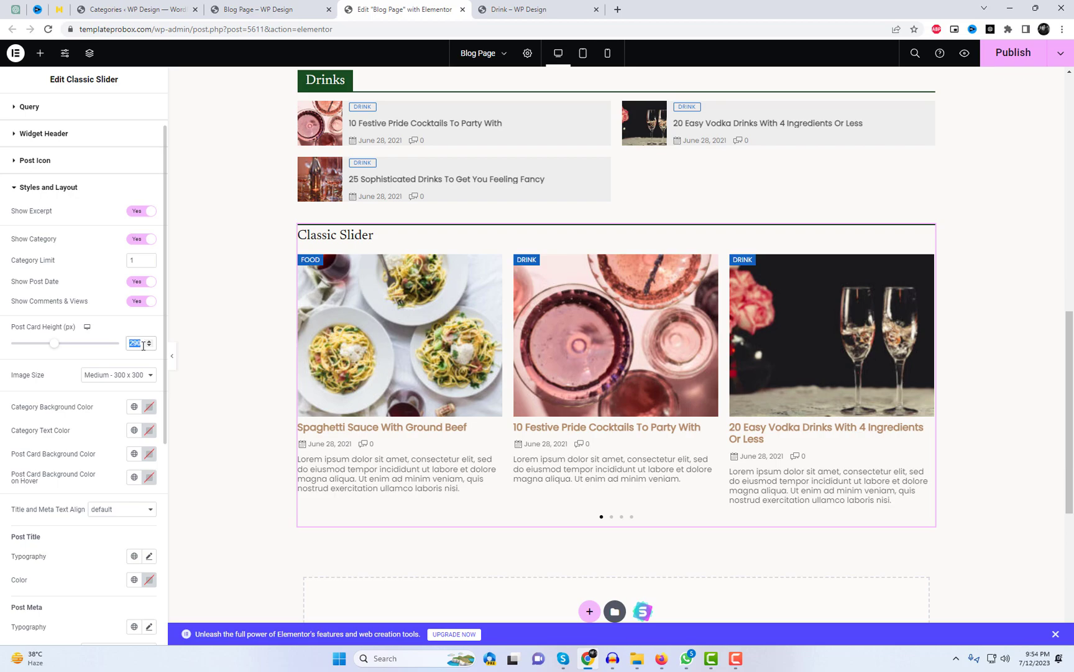
key("BackSpace")
scroll(89, 471, "down", 1)
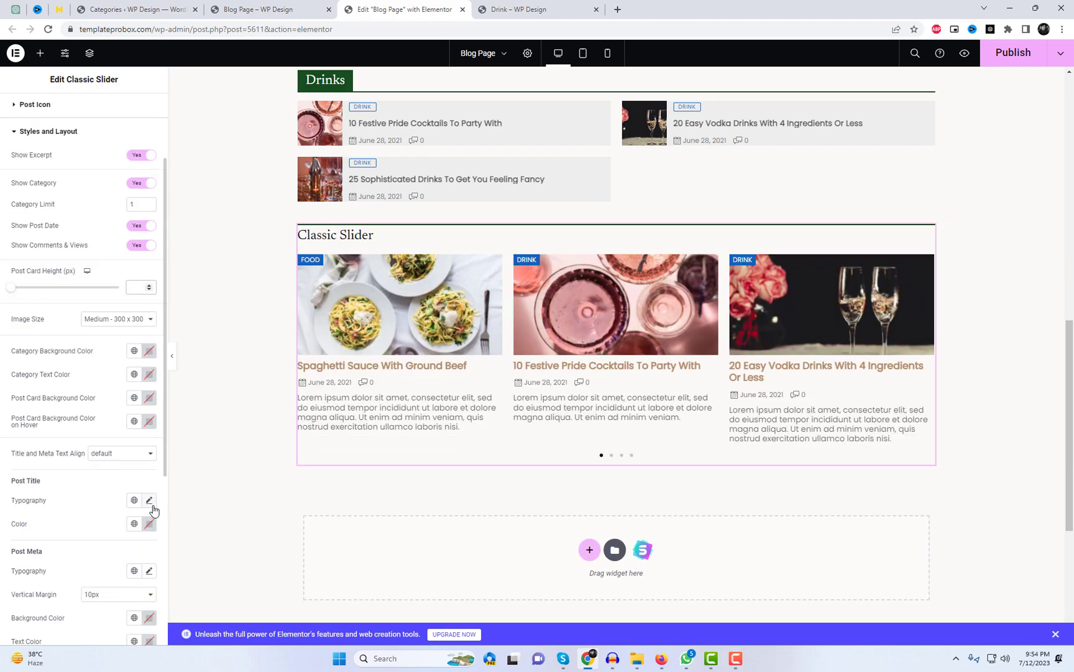
Colour the slider's post titles dark red #833B3B
left_click(149, 523)
left_click_drag(143, 446, 166, 410)
left_click(155, 421)
left_click(87, 533)
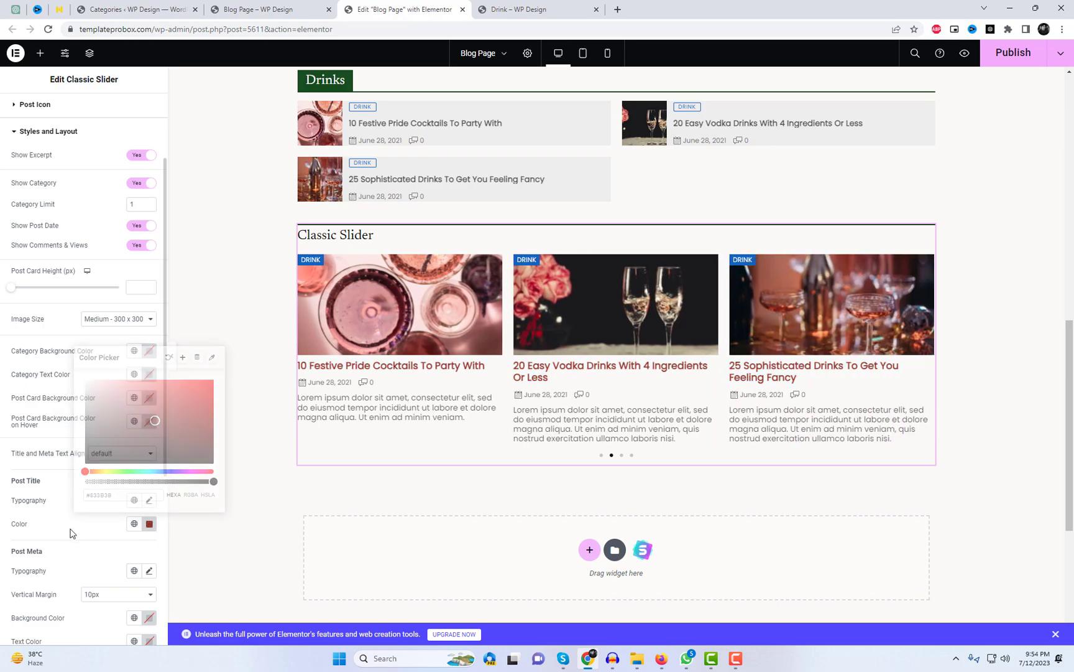
scroll(89, 532, "down", 2)
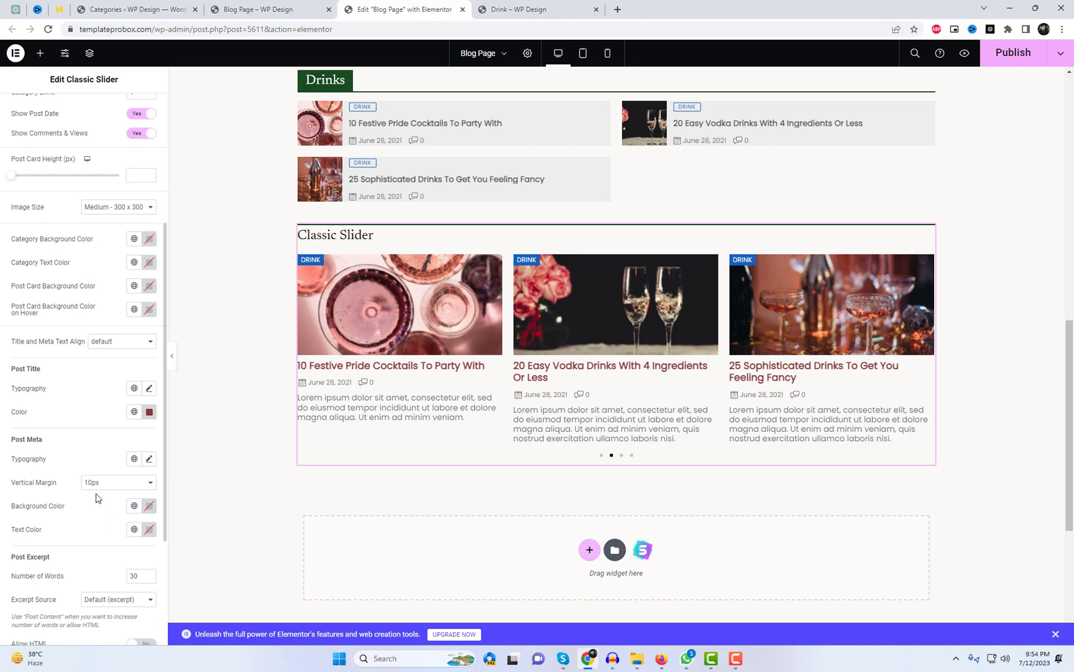
scroll(114, 464, "up", 1)
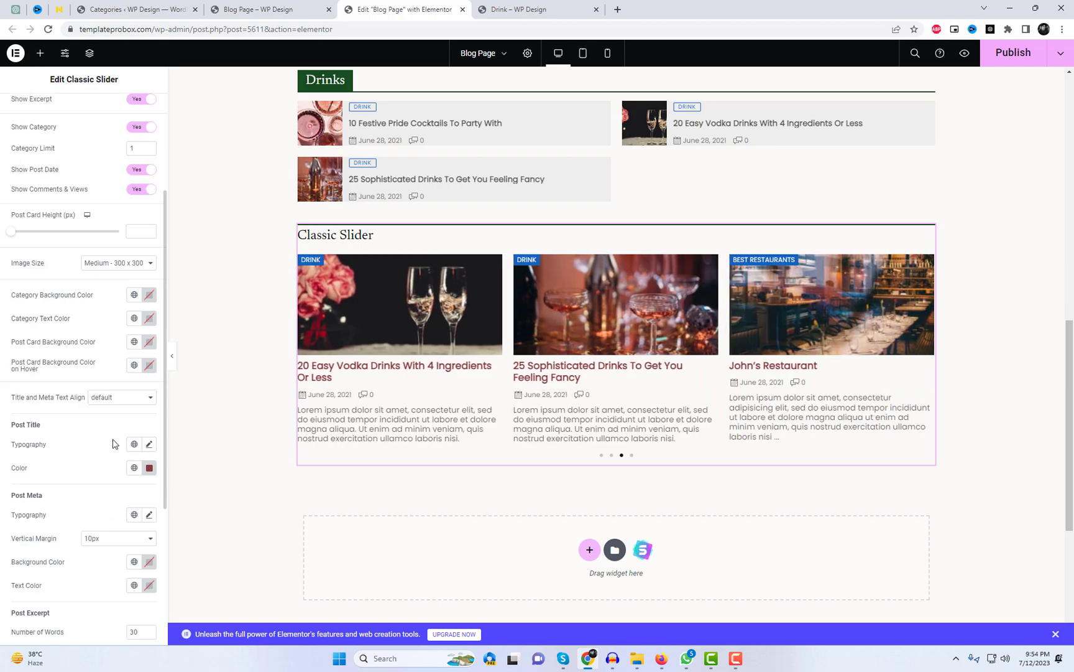
Hide comment and view counts, keep dates shown, and set excerpts to 40 words
left_click(136, 191)
left_click(136, 171)
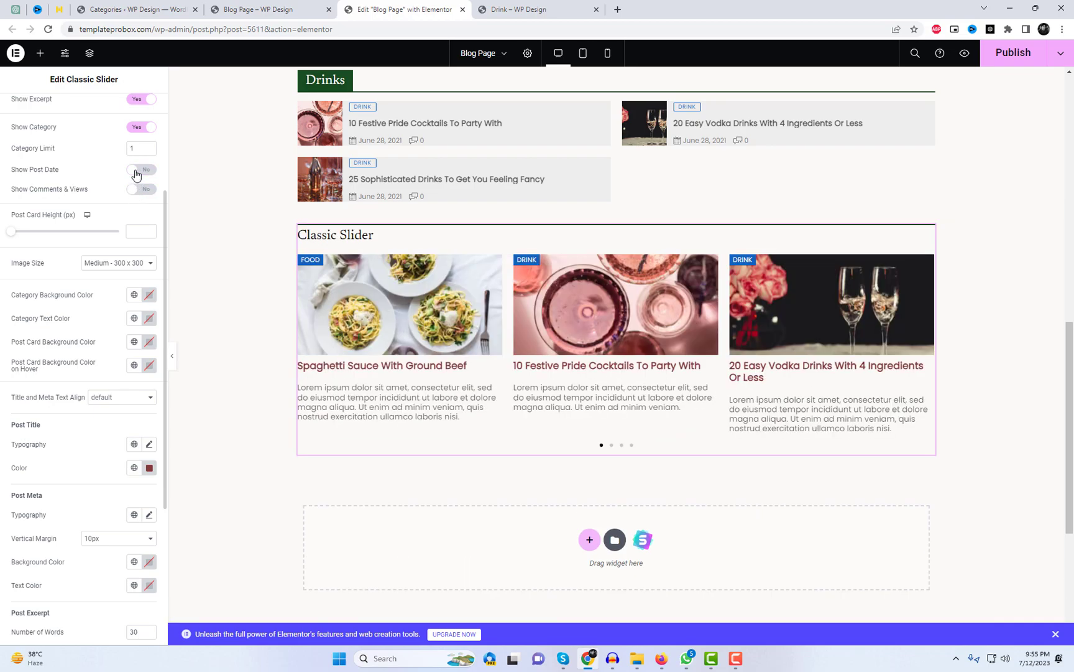
left_click(142, 171)
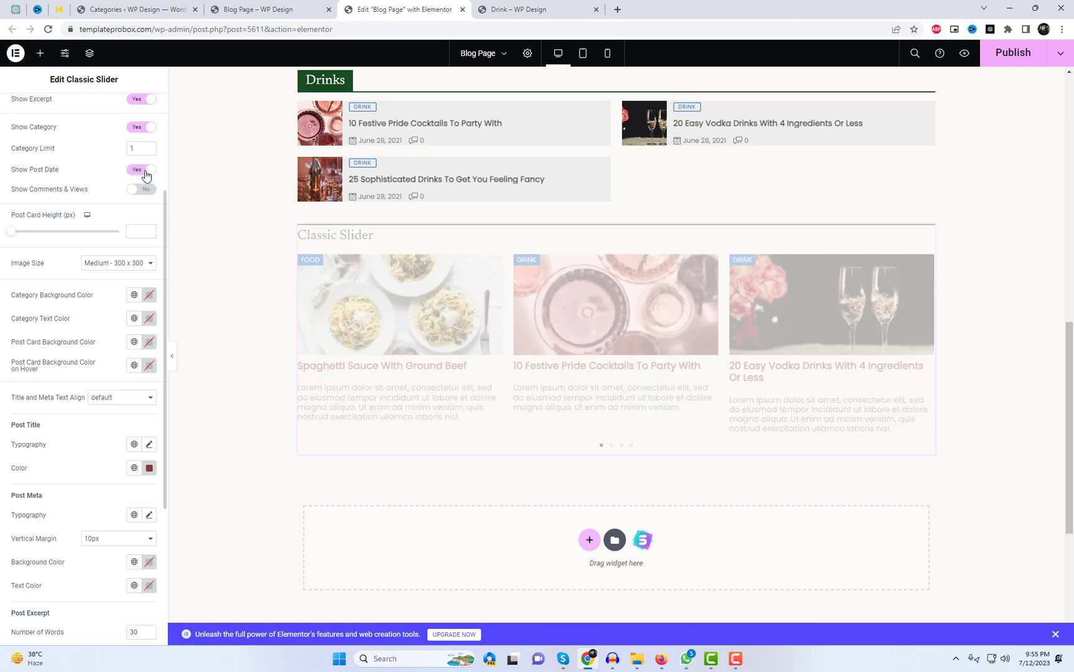
scroll(156, 429, "down", 2)
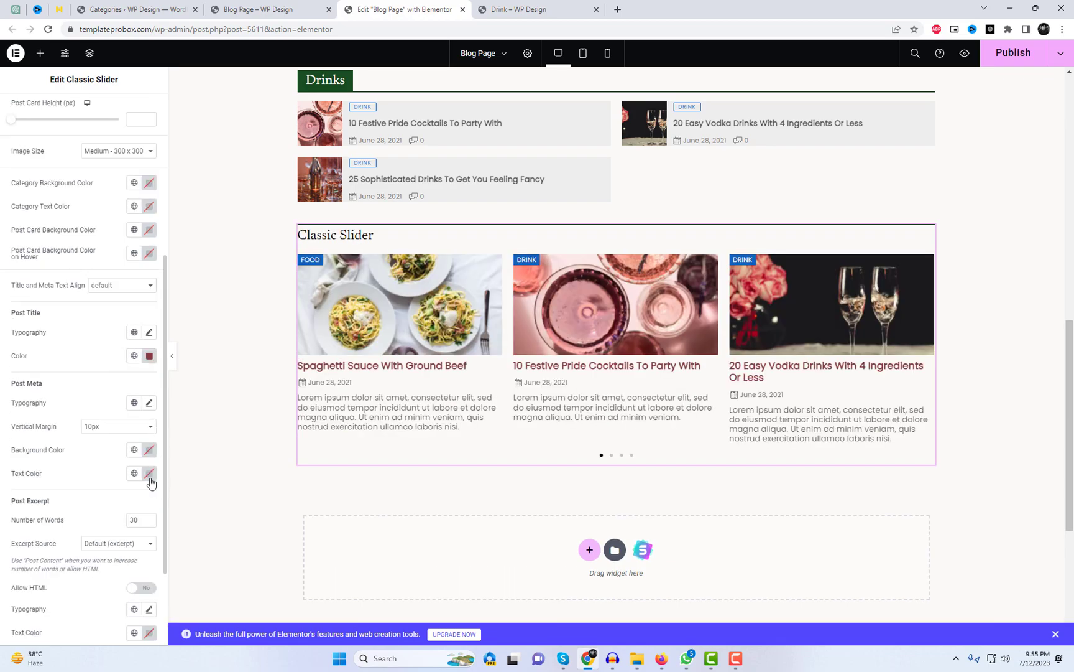
scroll(151, 483, "down", 2)
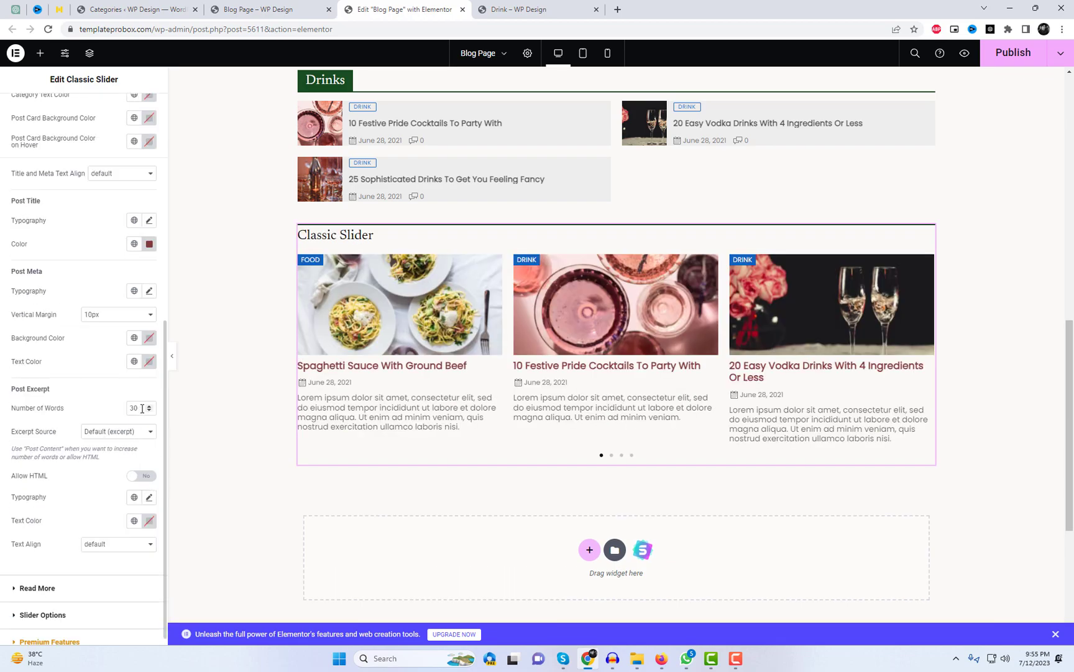
type("40")
scroll(145, 481, "down", 1)
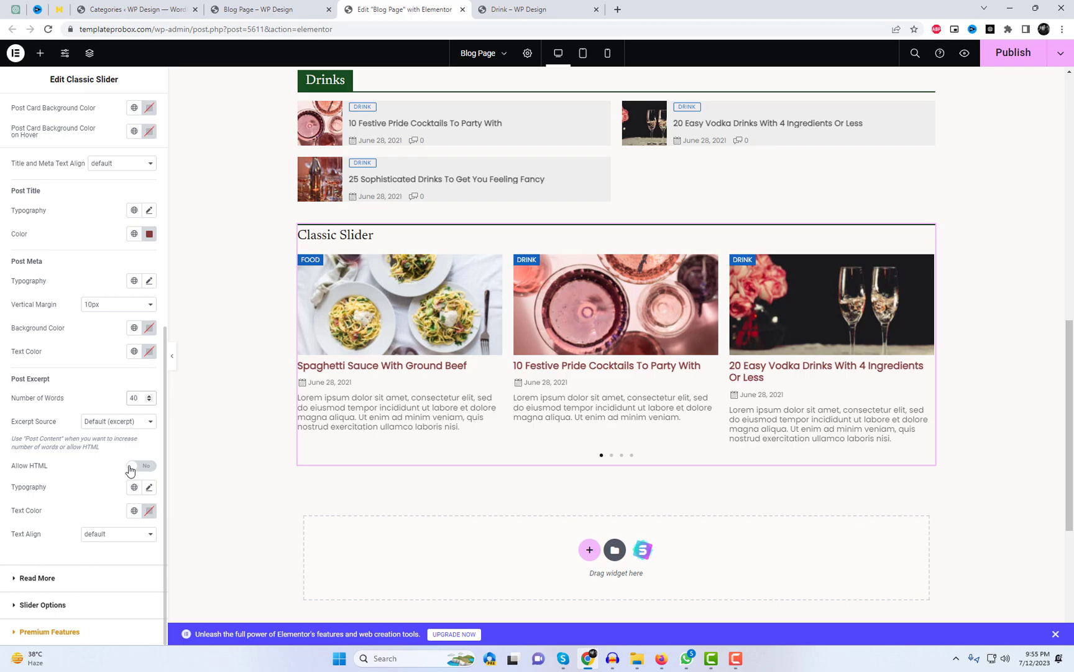
Try adding a 'More' Read More link to the slider cards, then remove it again
left_click(62, 580)
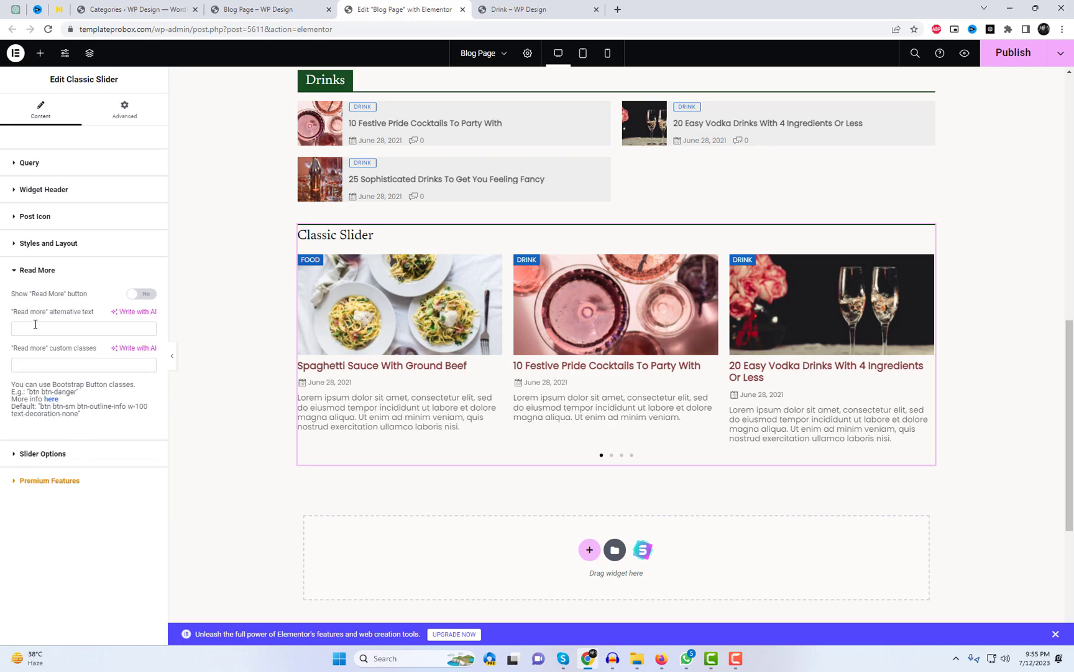
left_click(146, 297)
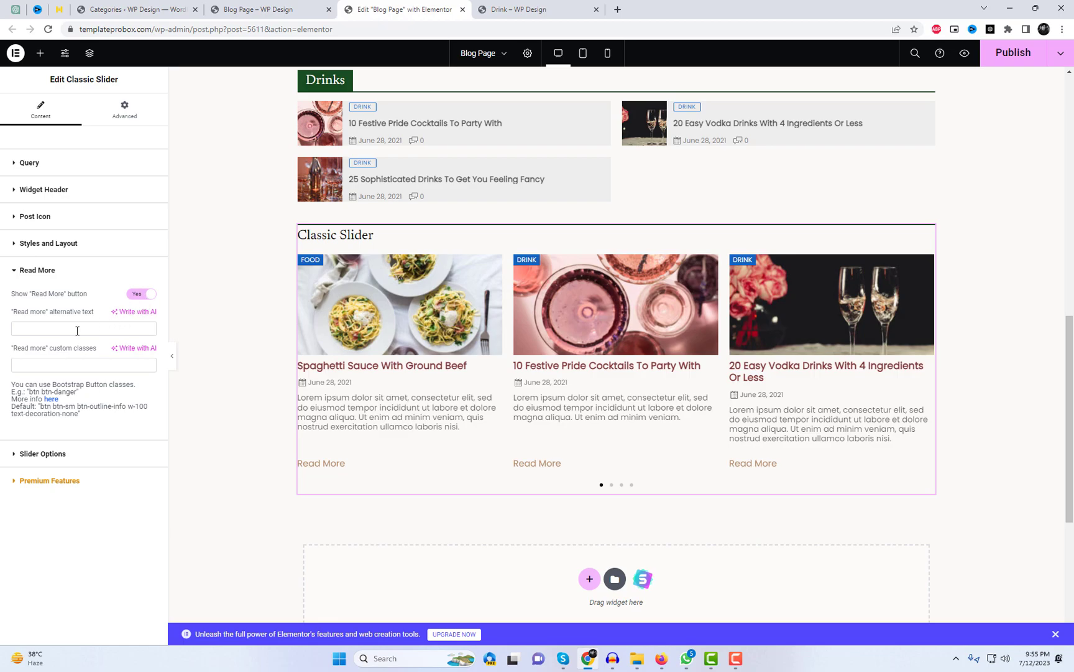
type("More")
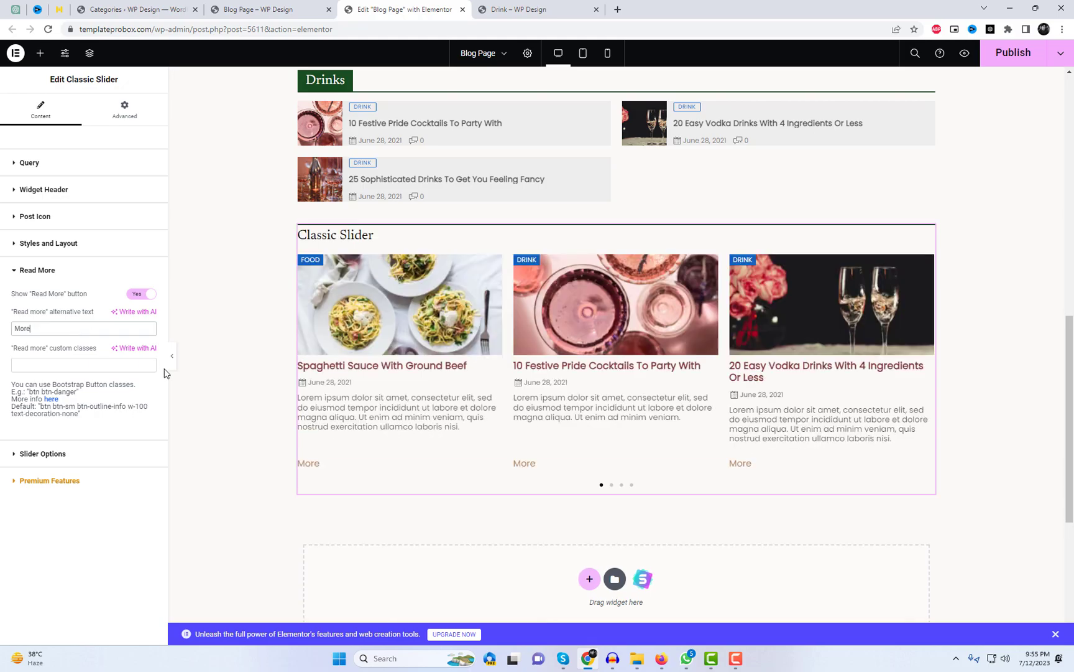
left_click(137, 294)
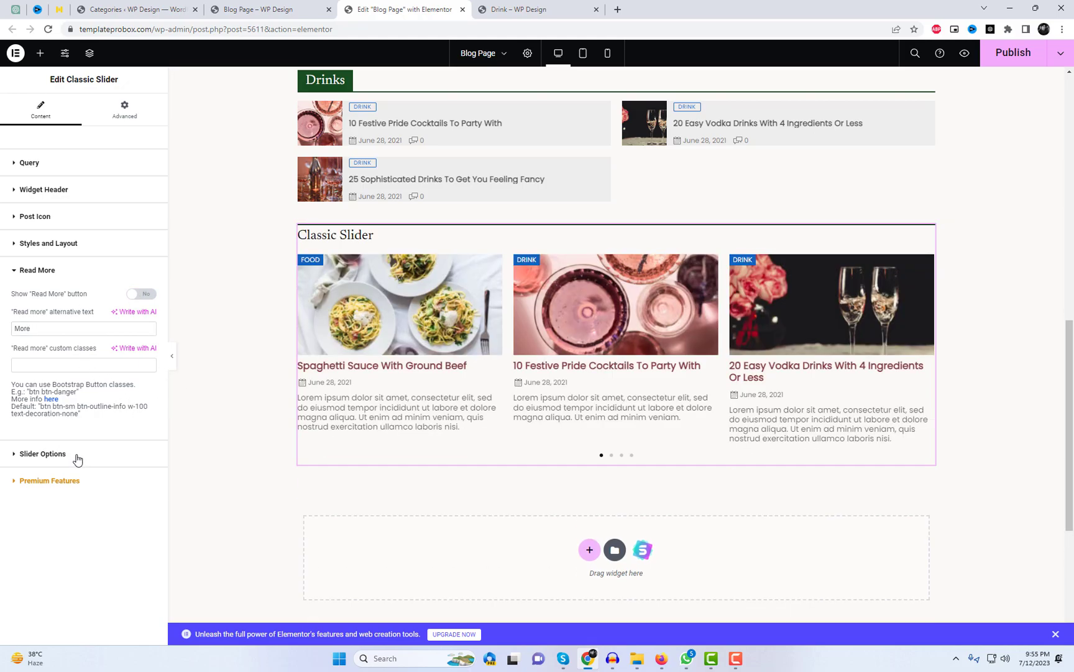
Set the Classic Slider to show 4 slides and publish the page
left_click(75, 455)
scroll(77, 459, "down", 1)
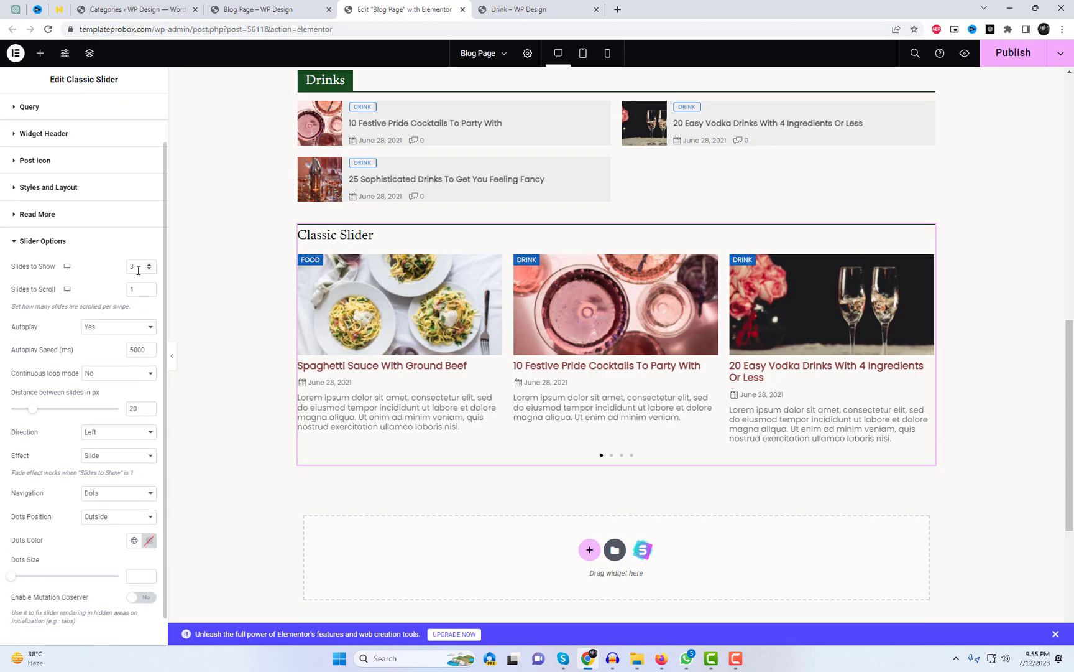
type("2")
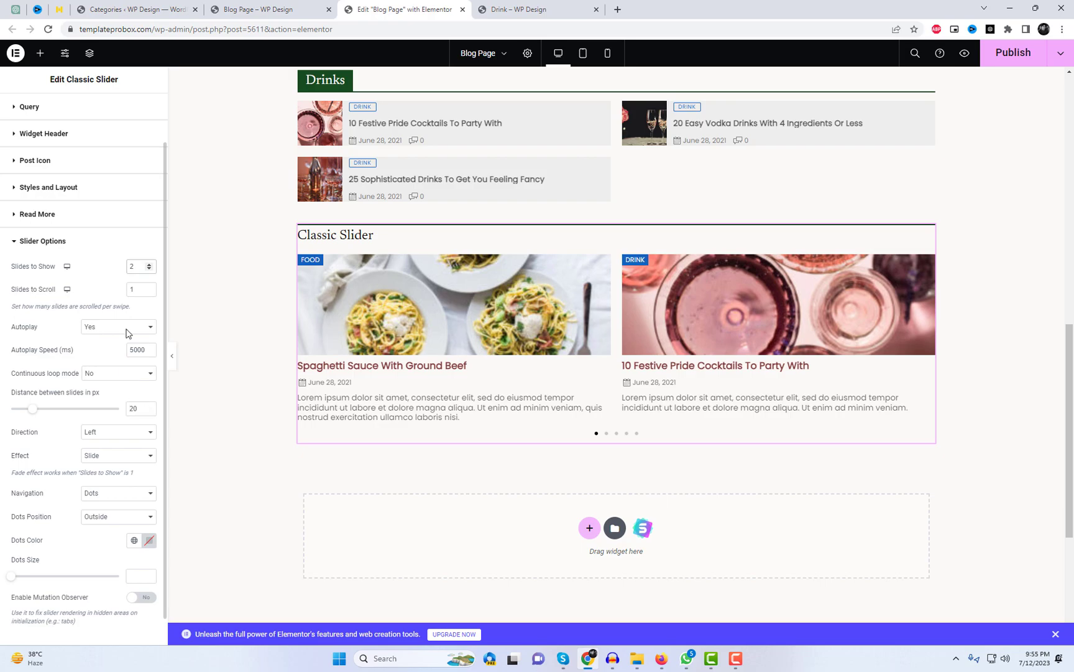
type("4")
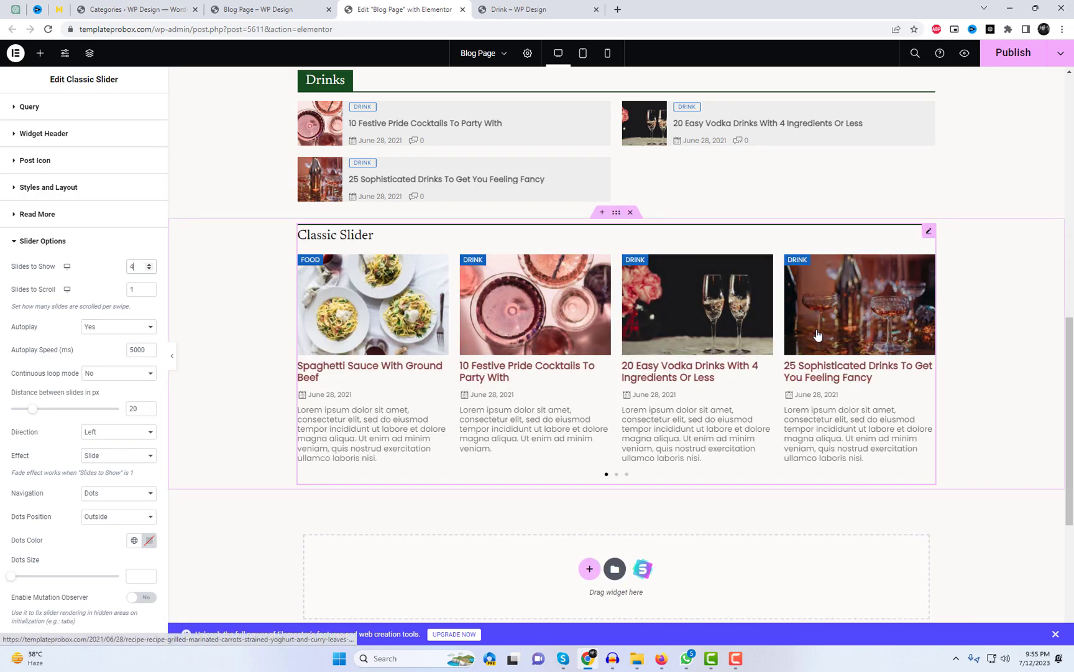
left_click(1014, 53)
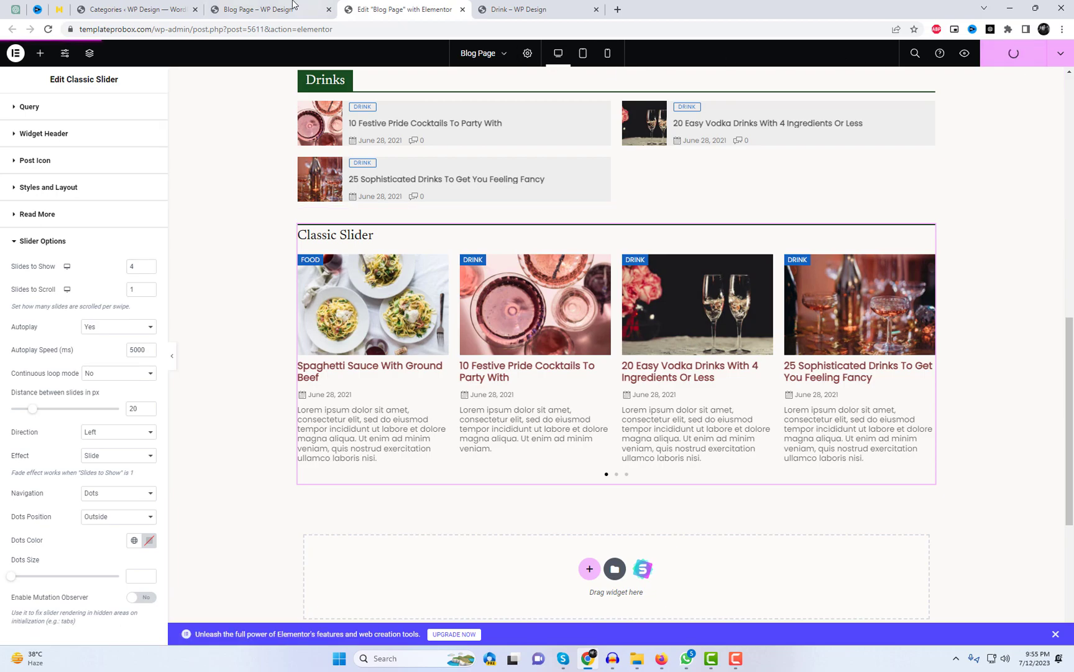
Try the Fade transition, then return to the Slide effect with Left direction and 10 px spacing
mouse_move(273, 13)
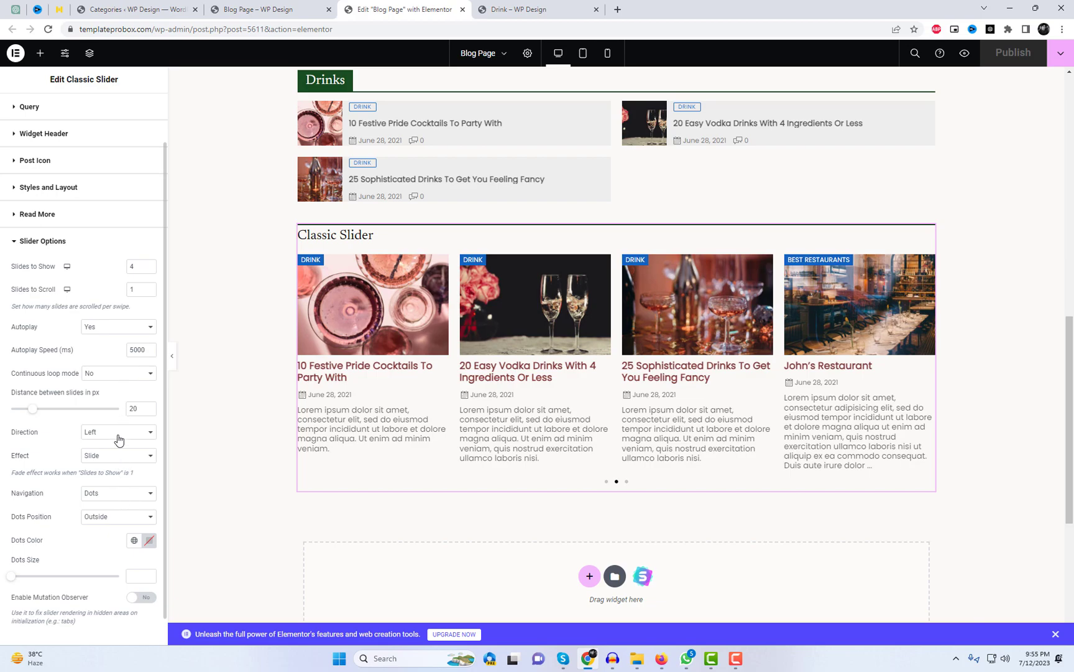
left_click(108, 455)
left_click(105, 473)
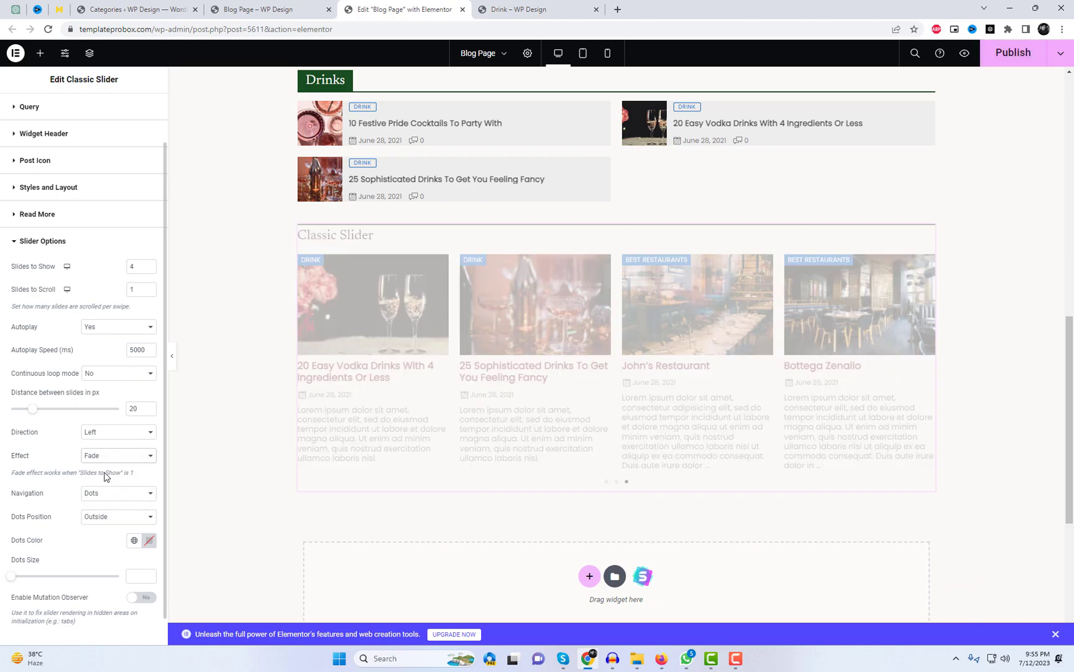
left_click(617, 481)
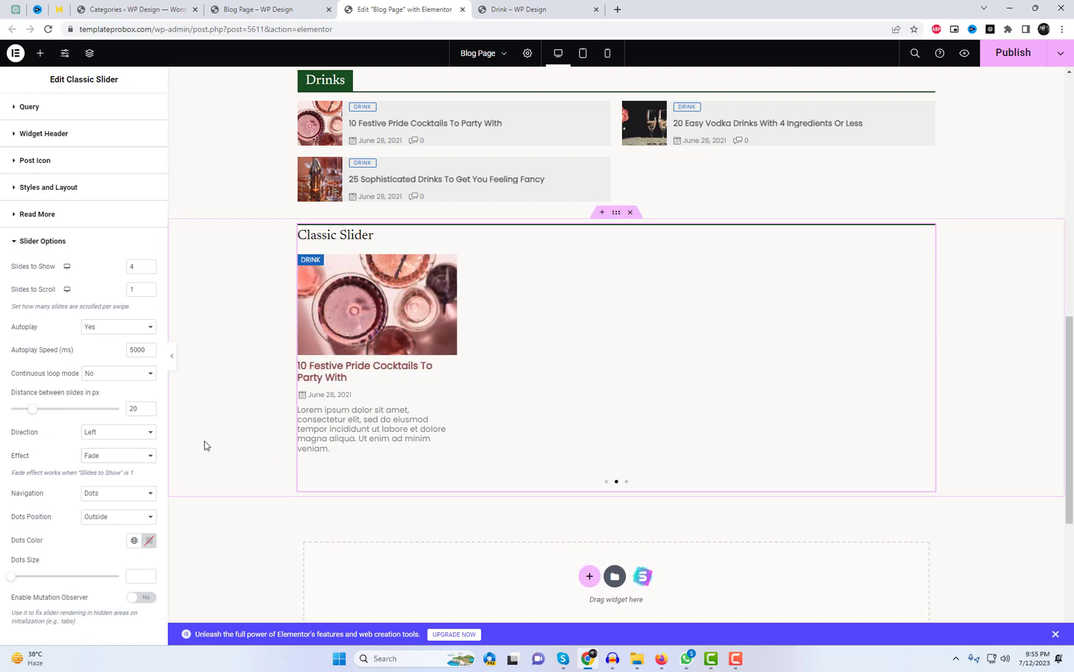
left_click(133, 433)
left_click(116, 459)
left_click(117, 459)
left_click(109, 468)
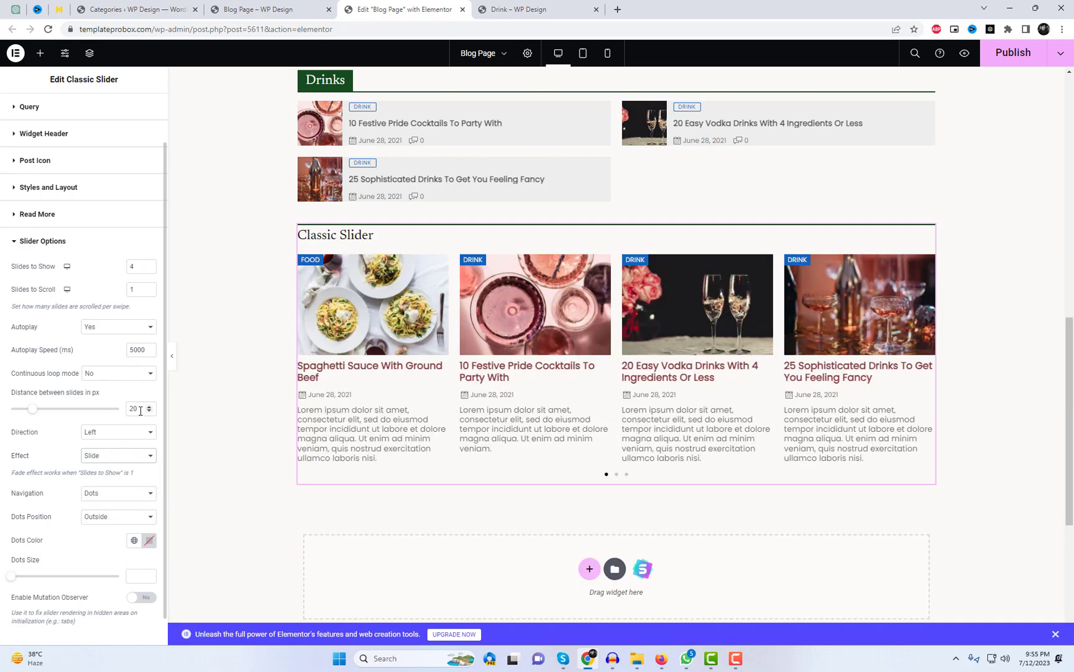
type("1")
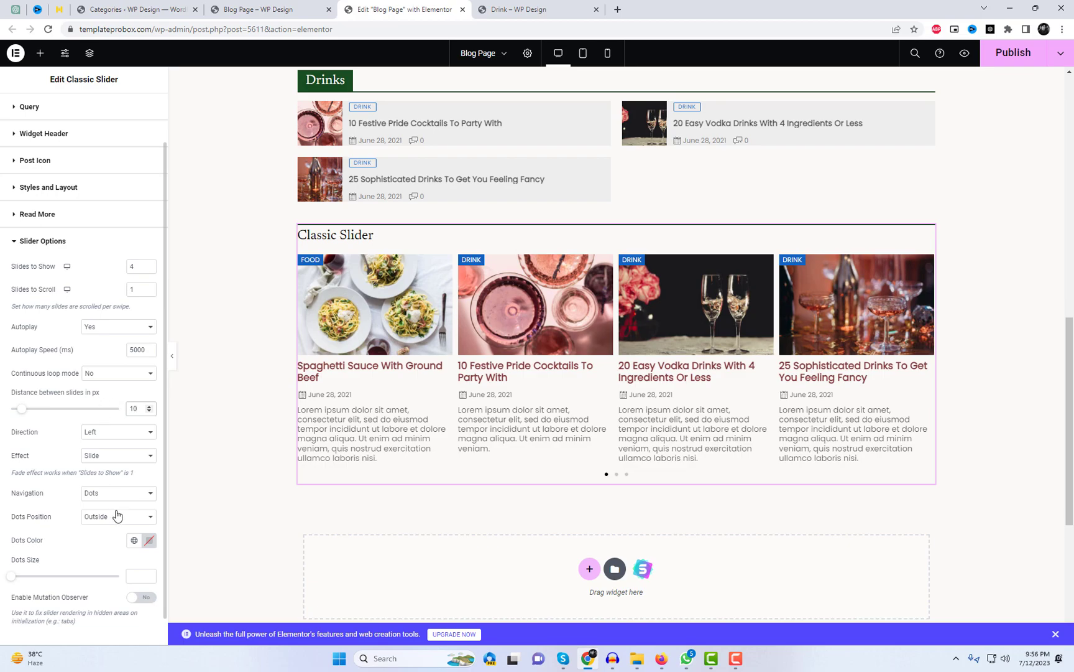
Set the slider navigation to Arrows and publish the page
scroll(125, 533, "down", 1)
left_click(110, 470)
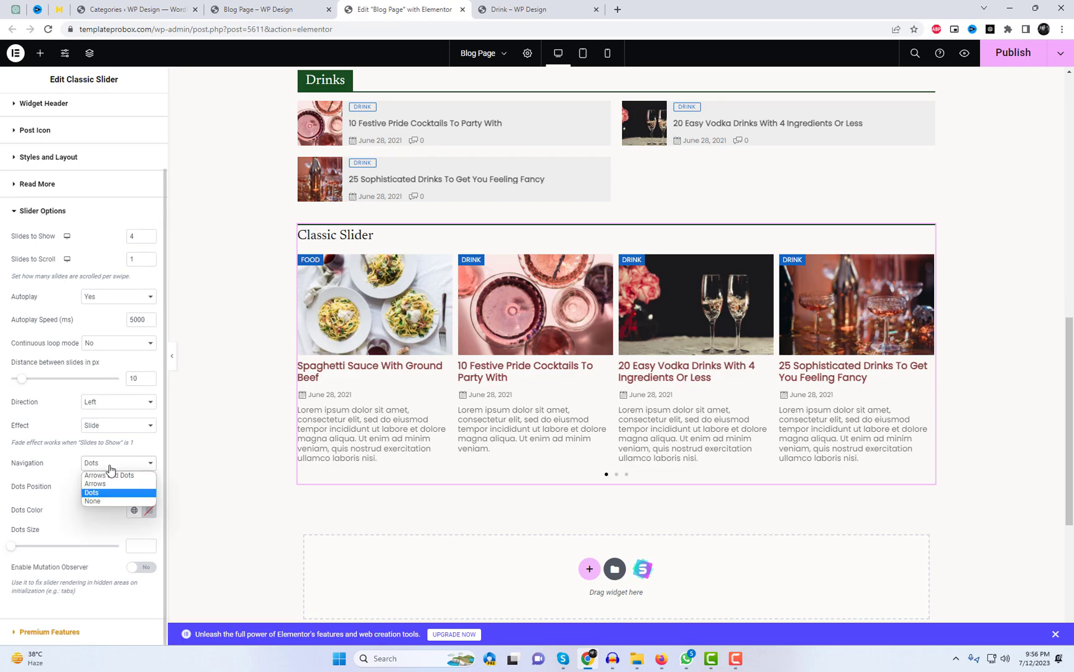
left_click(103, 487)
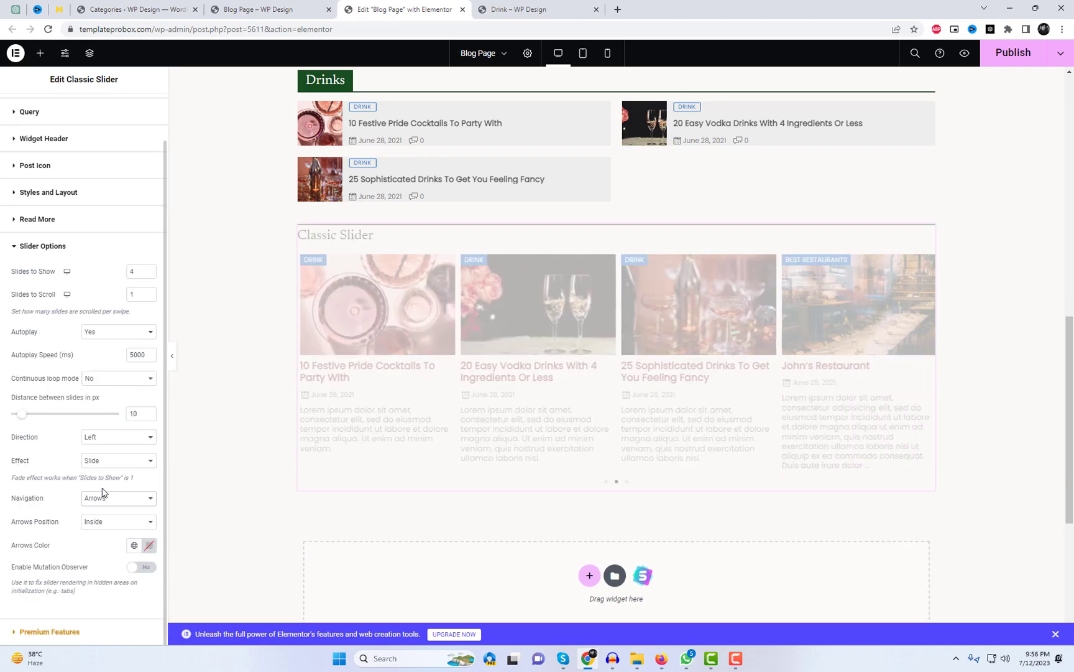
left_click(1013, 53)
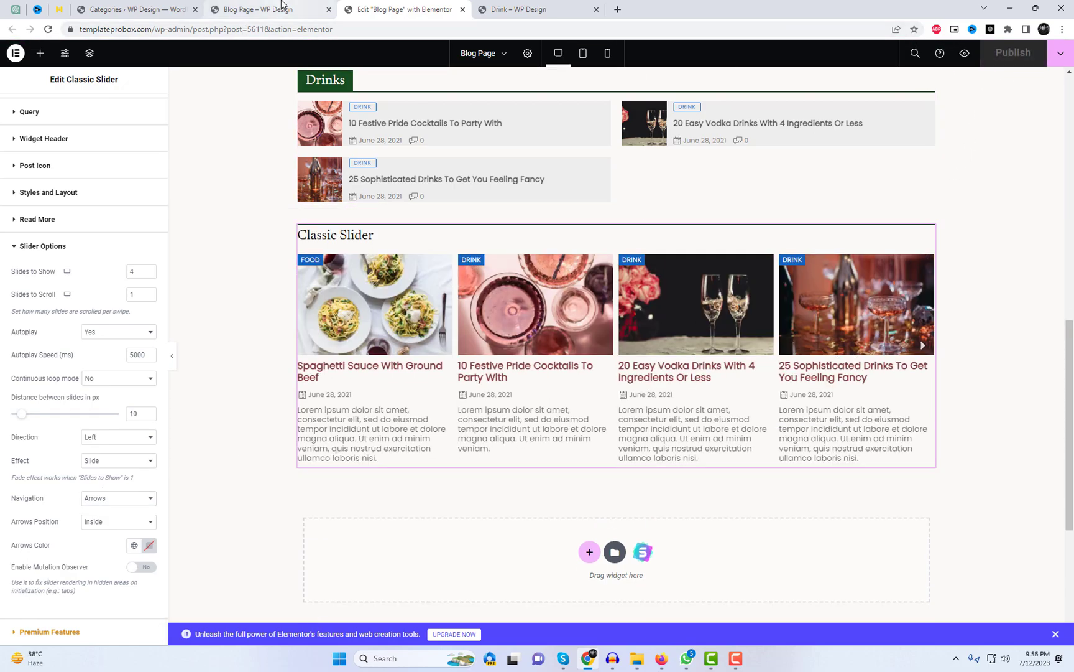
left_click(282, 7)
Reload the live Blog Page and flip the Classic Slider forward and back with its arrows
right_click(890, 238)
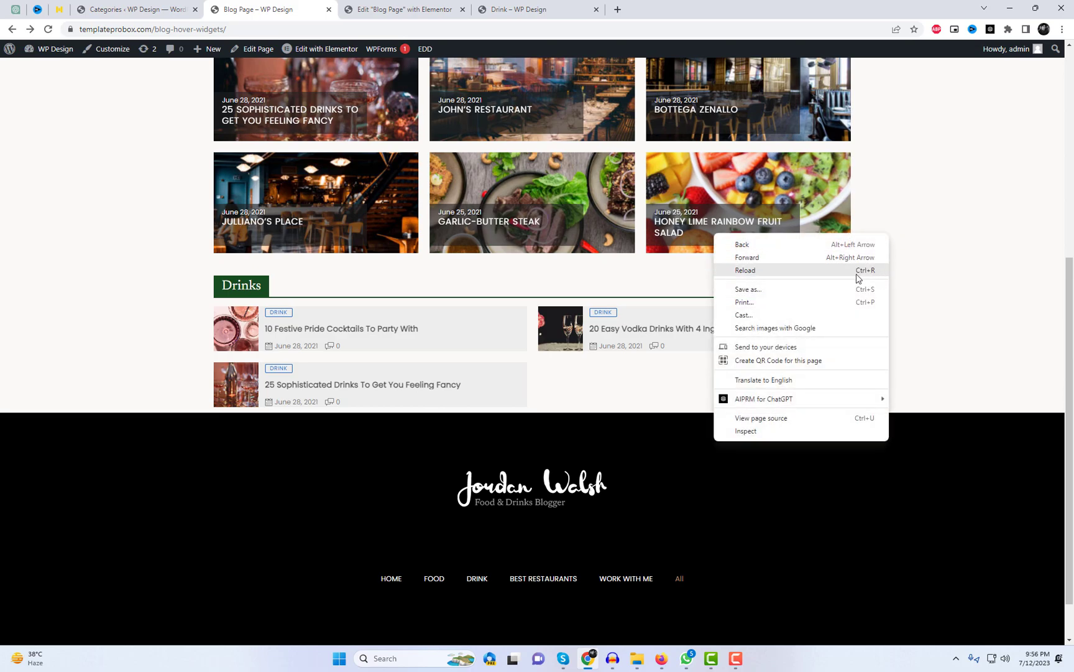
left_click(876, 273)
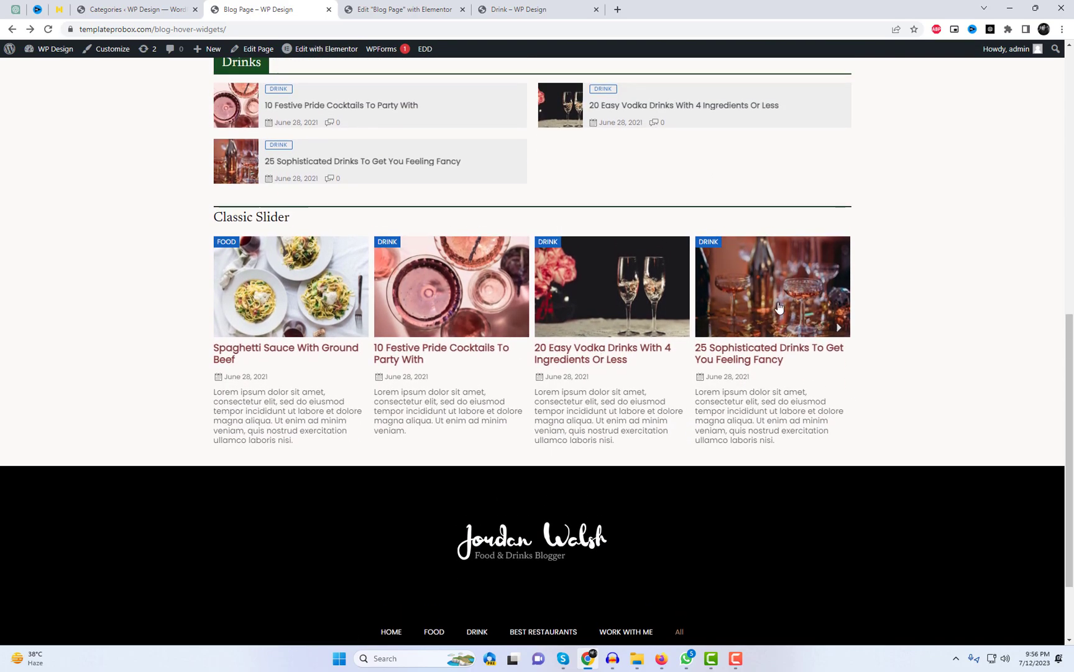
left_click(839, 328)
left_click(840, 330)
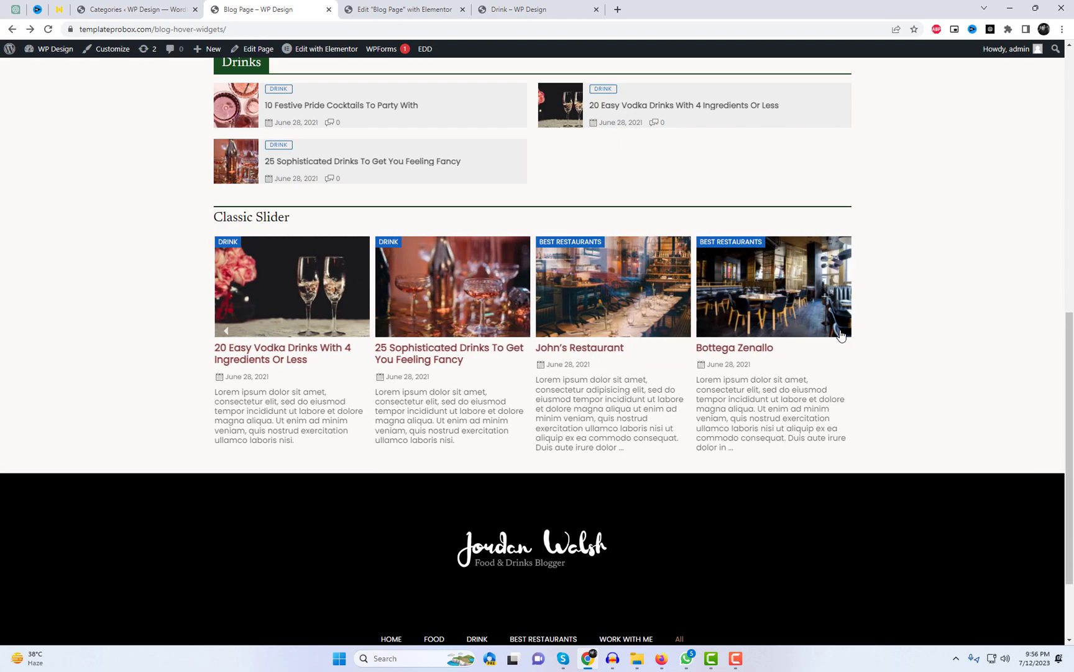
left_click(226, 336)
left_click(226, 335)
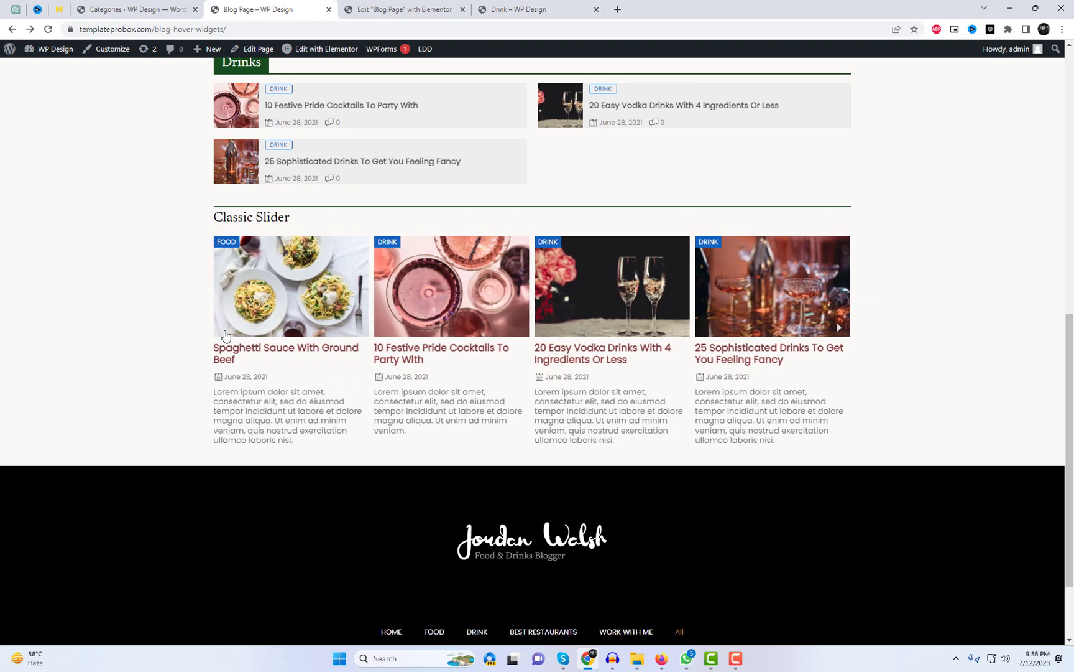
left_click(839, 328)
left_click(839, 327)
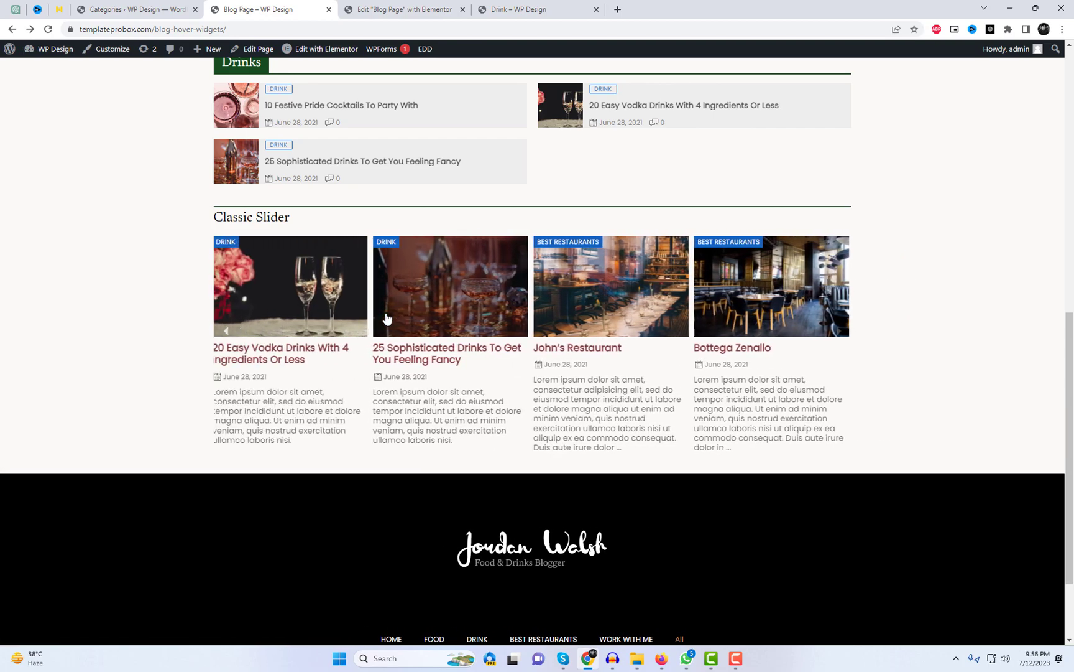
left_click(395, 11)
scroll(602, 512, "down", 3)
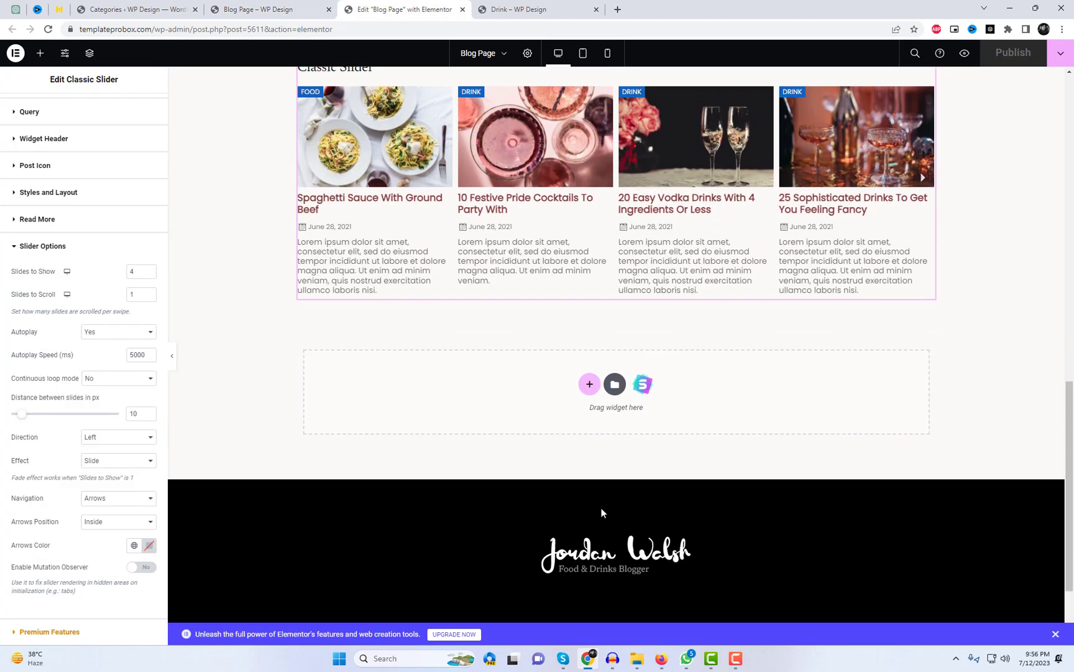
Add a single-column Flexbox container holding an AnWP Classic Blog widget
left_click(591, 389)
left_click(578, 420)
left_click(482, 418)
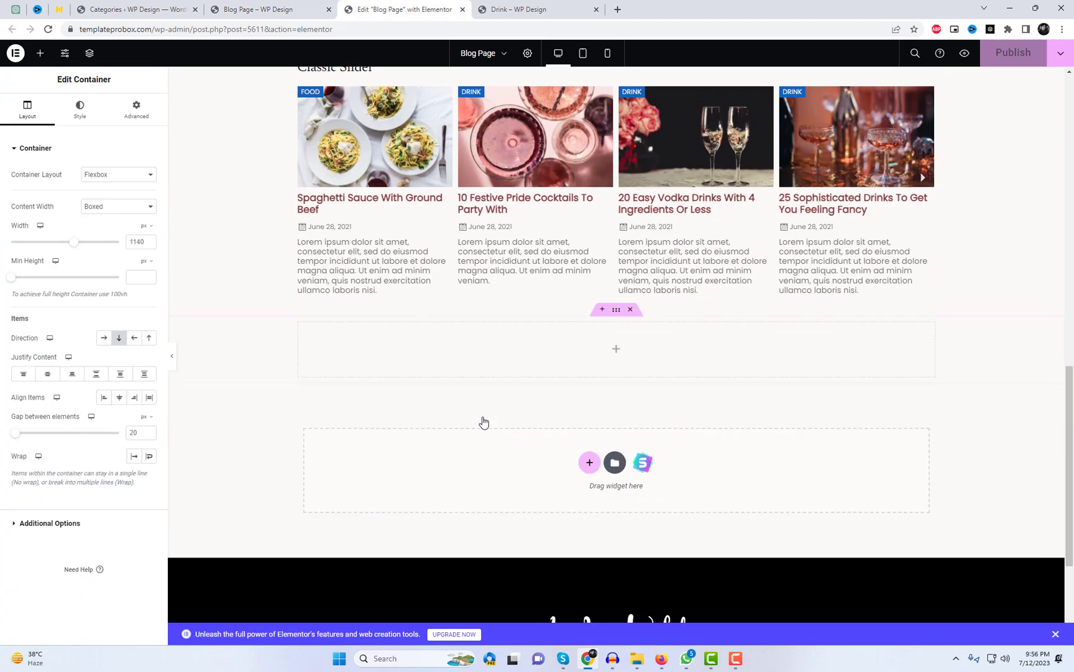
left_click(617, 352)
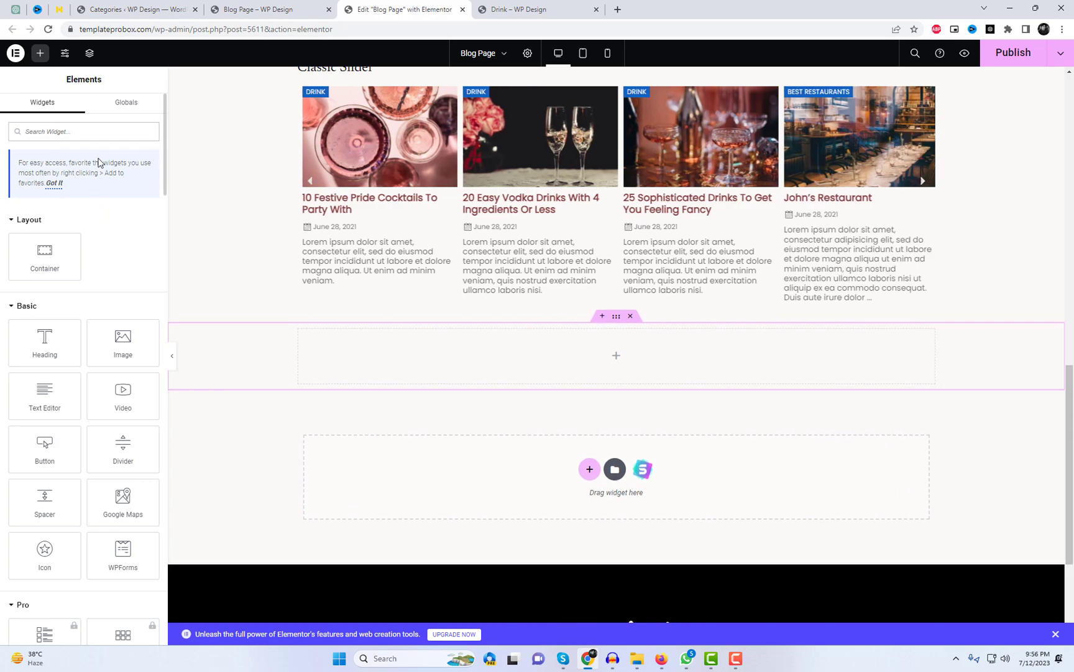
type("anwp")
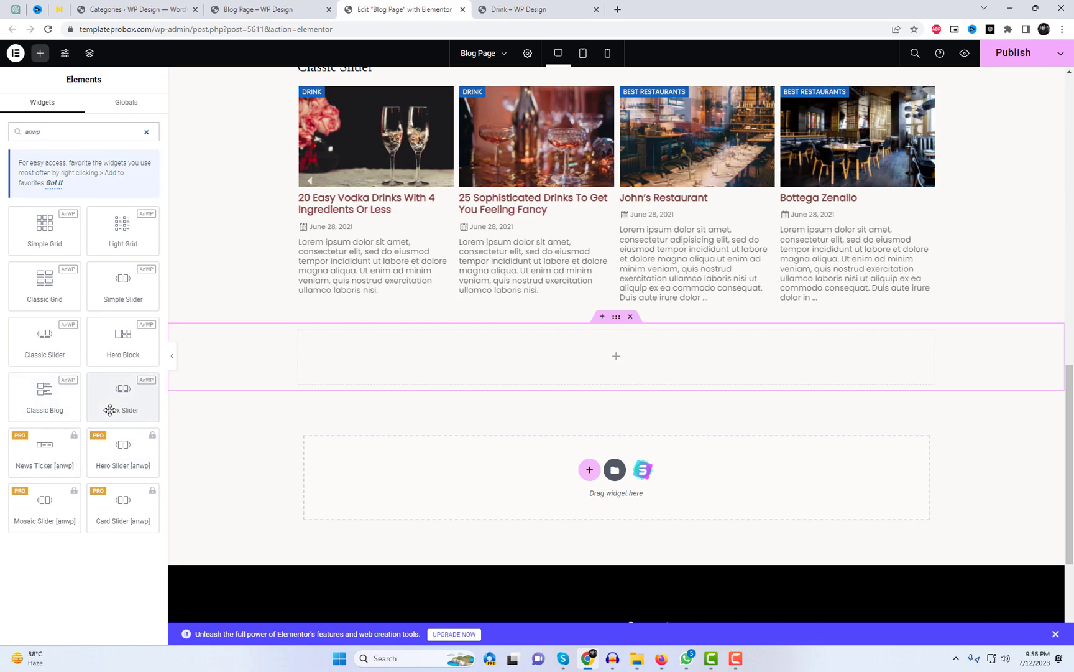
left_click_drag(58, 410, 628, 351)
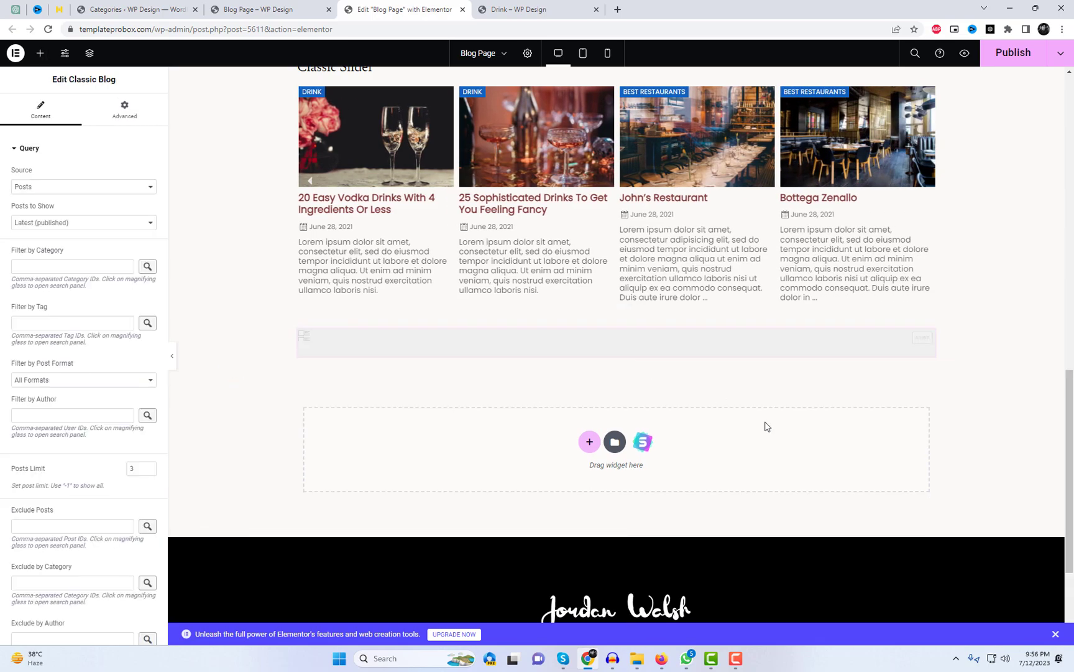
scroll(822, 441, "down", 3)
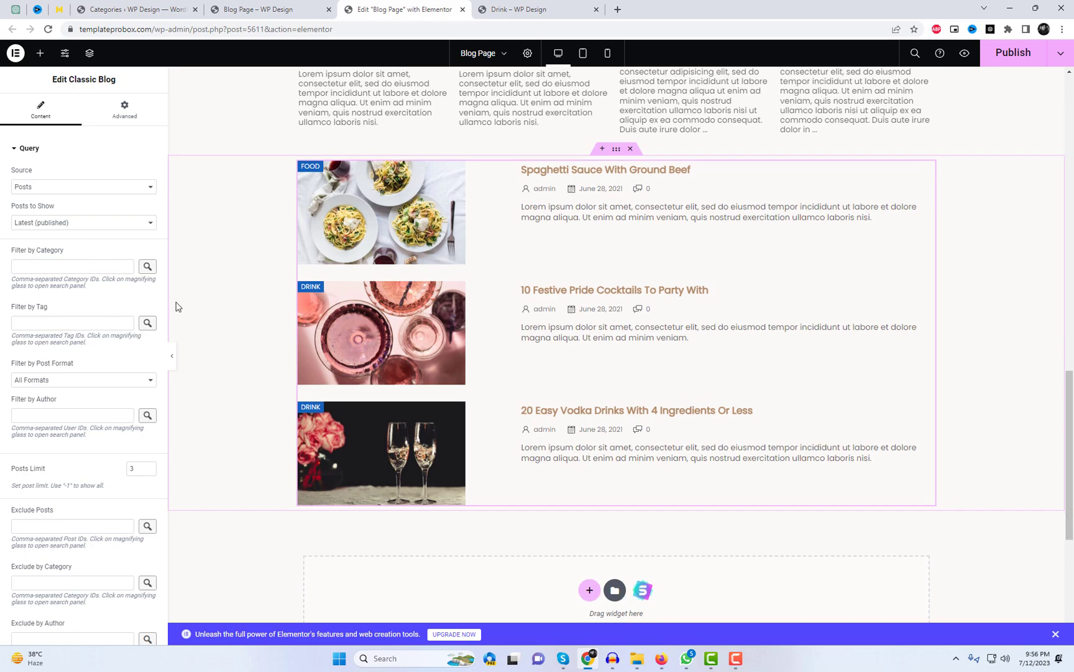
Filter the Classic Blog to Best Restaurants, Drink and Food, limited to 8 latest posts
left_click(146, 269)
left_click(397, 239)
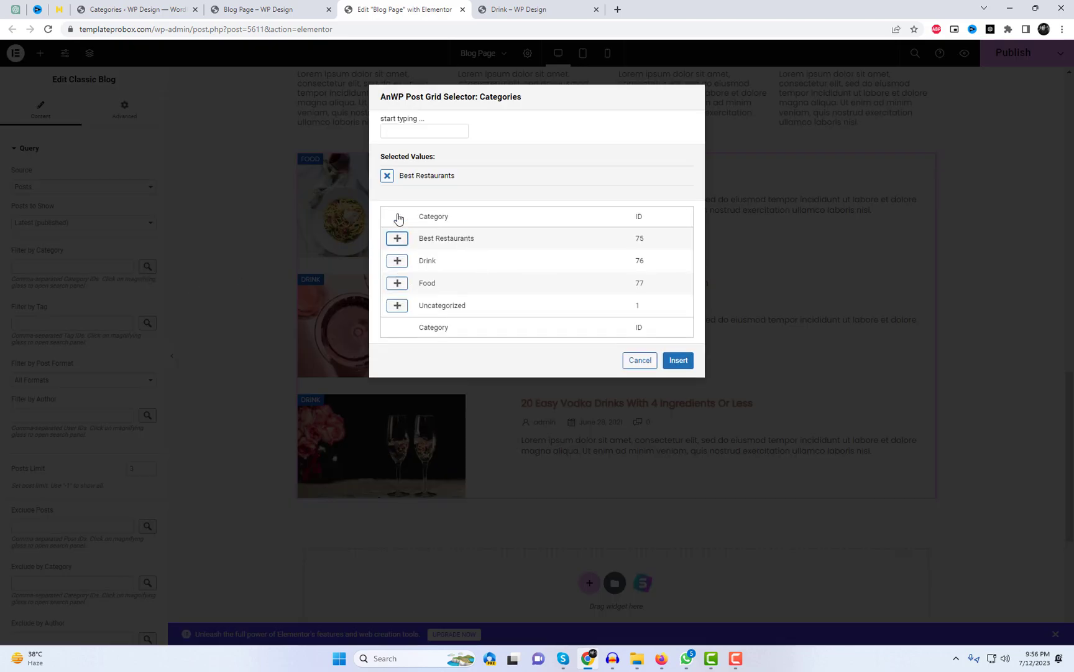
left_click(398, 260)
left_click(397, 303)
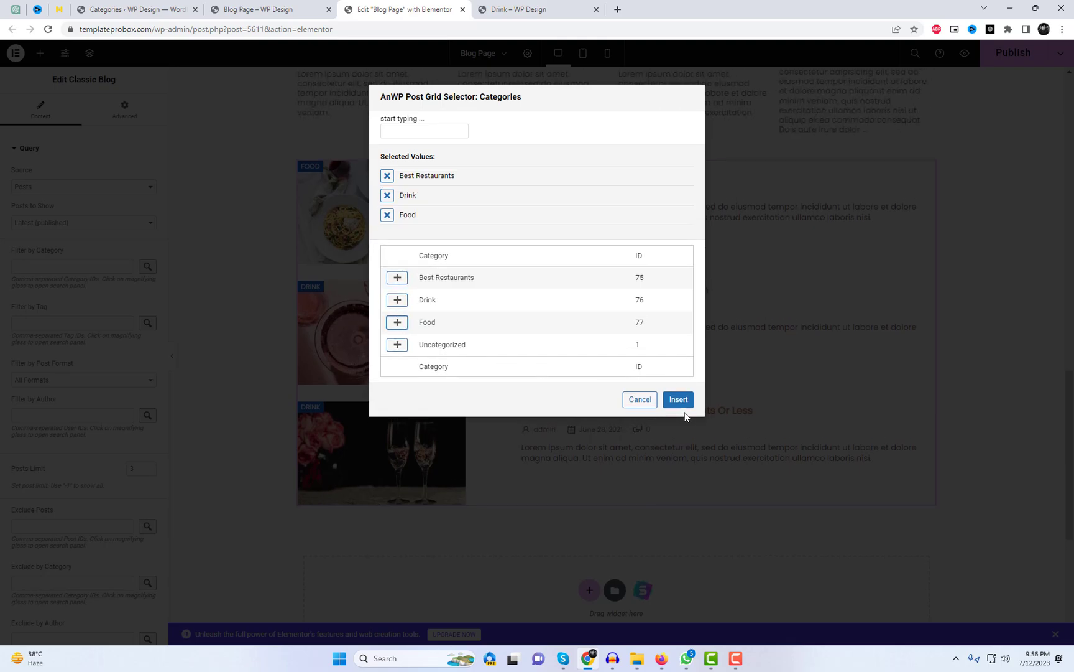
left_click(683, 403)
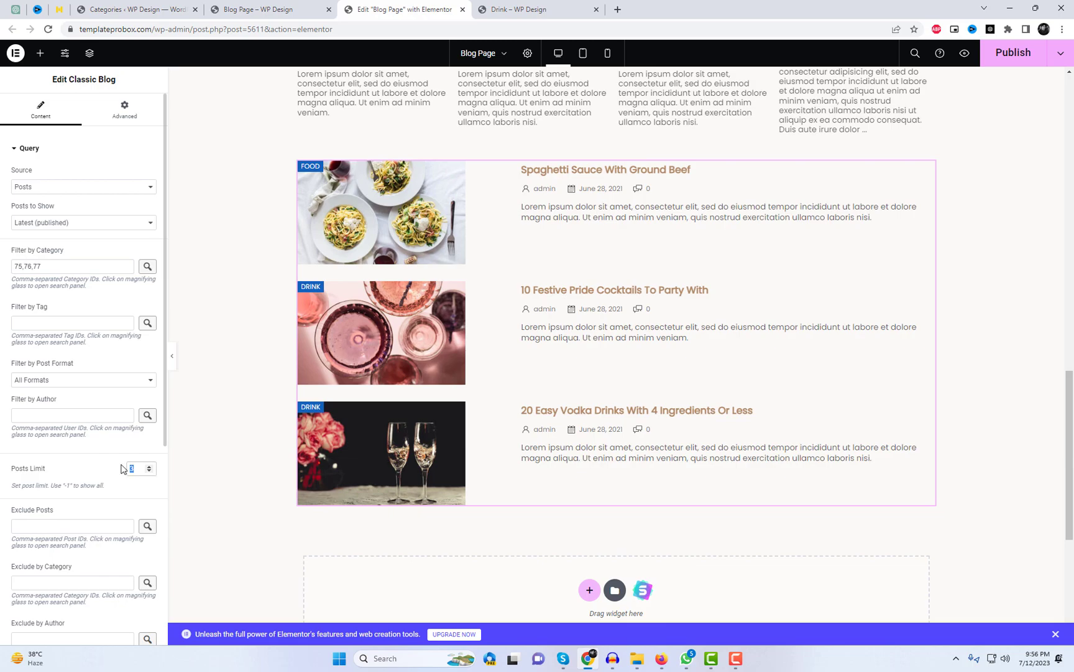
type("9")
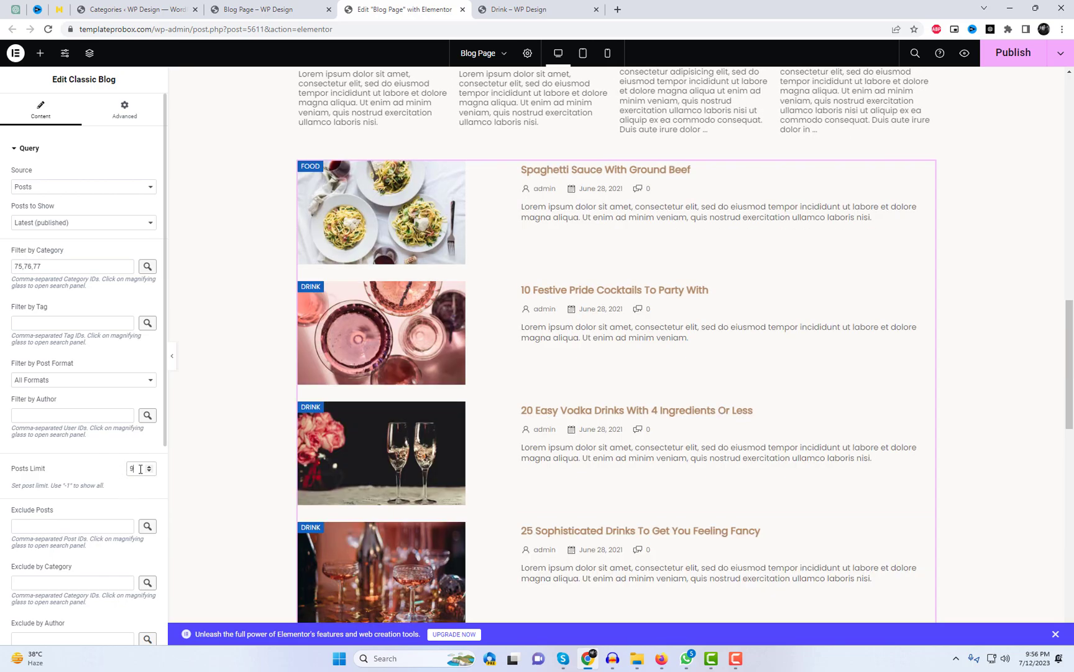
type("8")
left_click(93, 225)
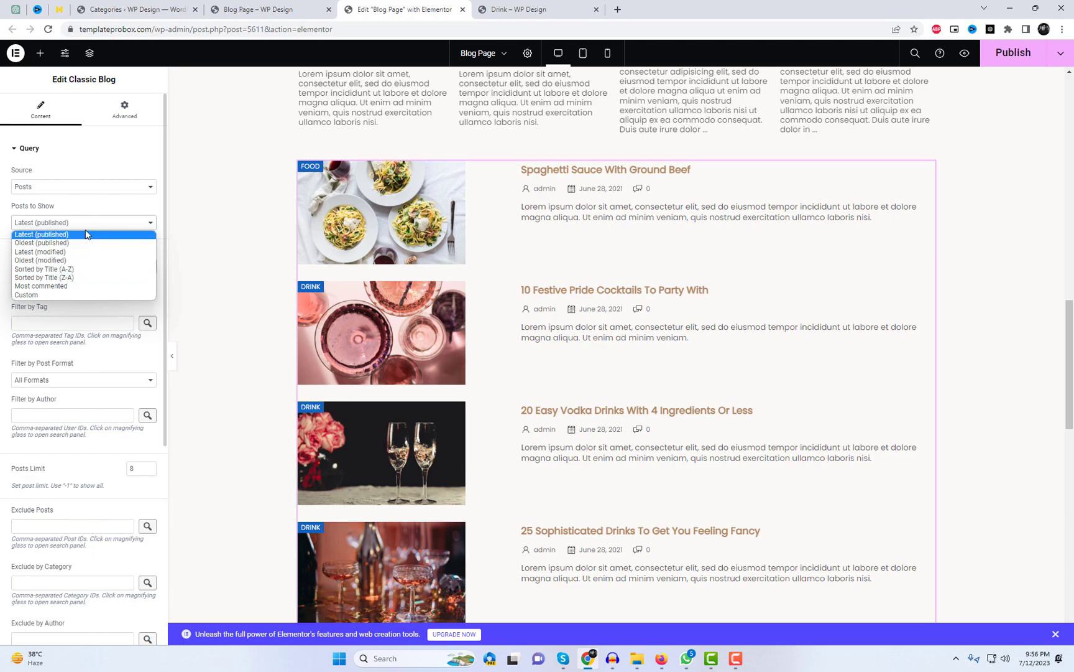
left_click(174, 292)
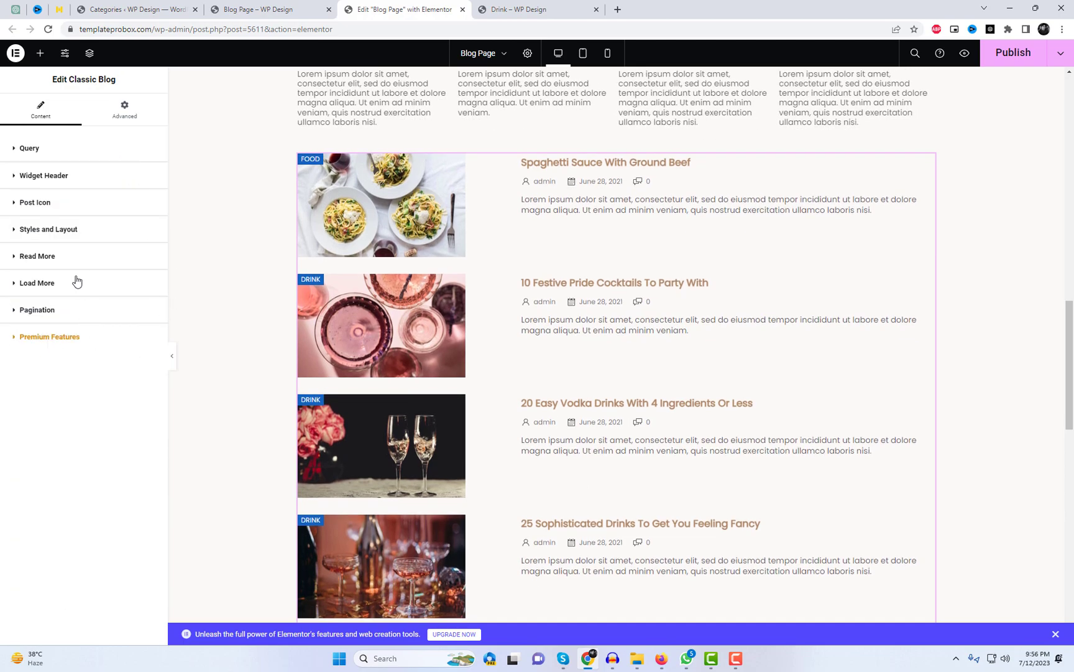
Set the post icon size to 24 px and keep the post image width at 1/3
left_click(86, 210)
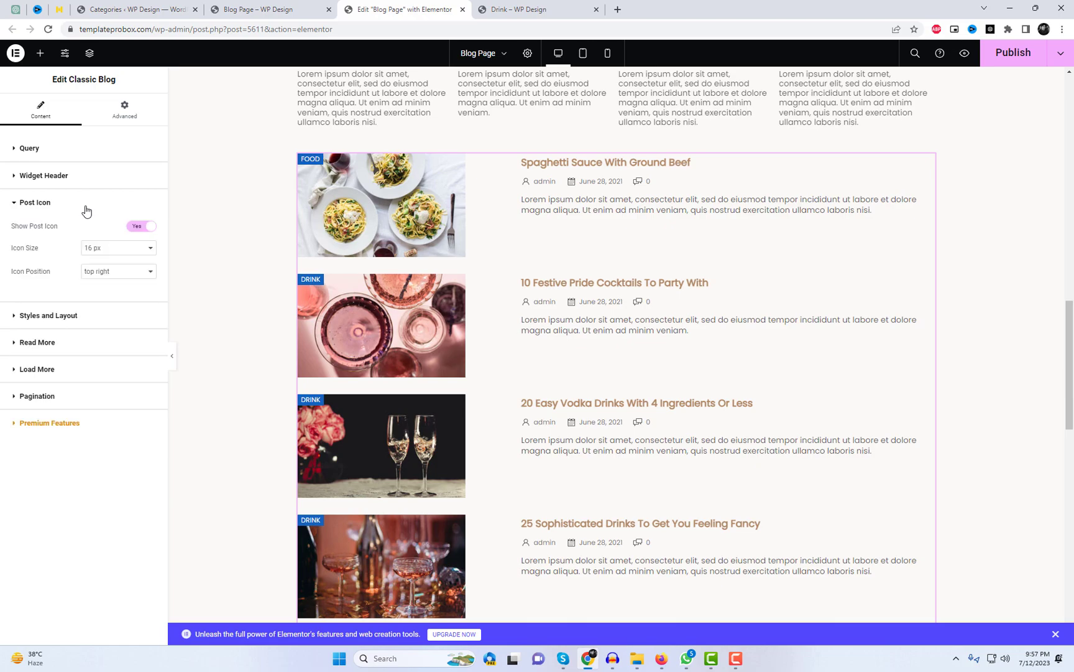
left_click(106, 248)
left_click(100, 272)
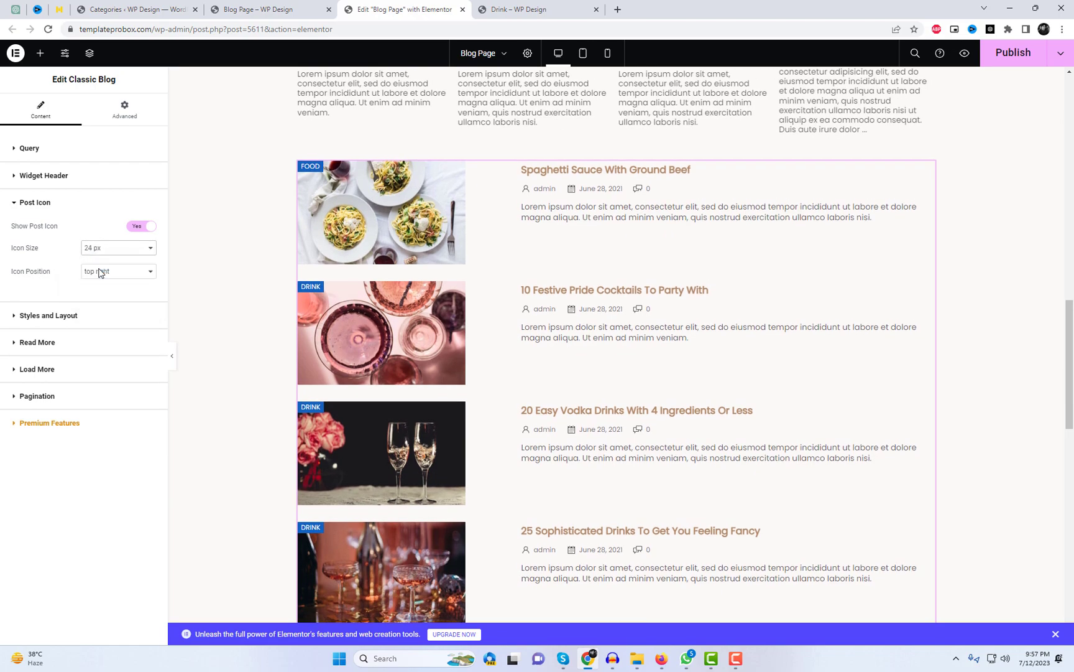
left_click(89, 316)
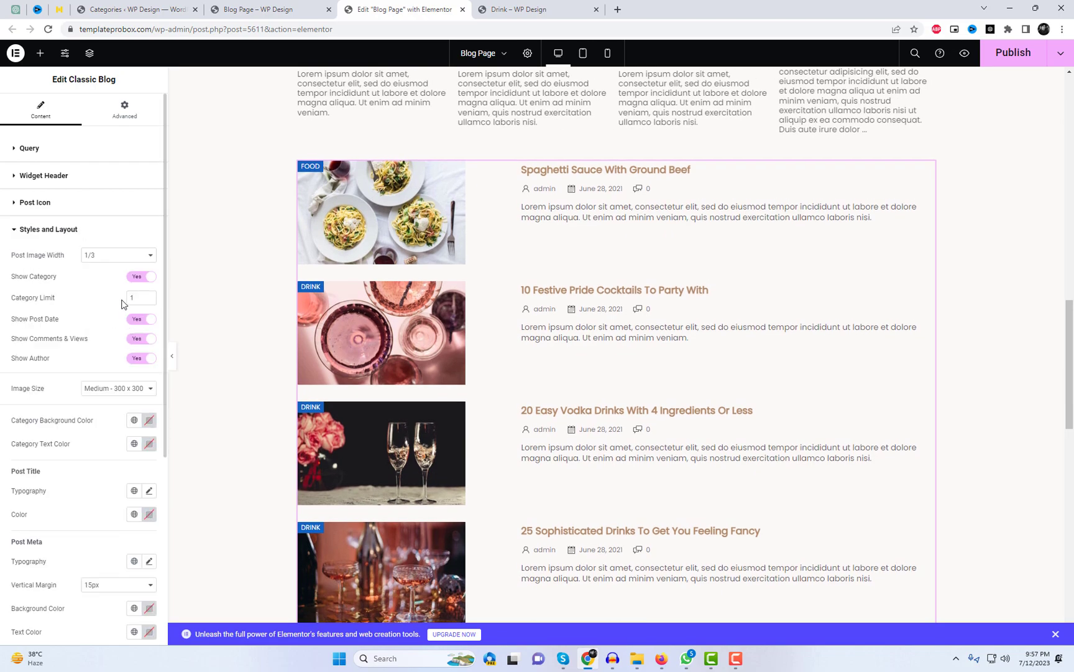
left_click(106, 257)
left_click(103, 271)
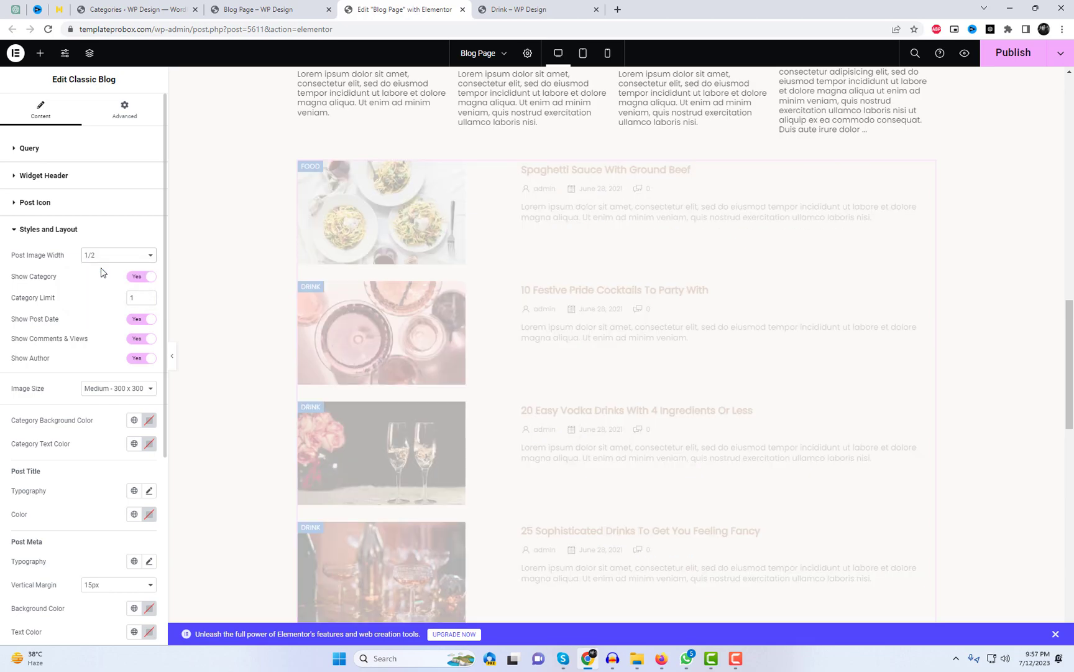
left_click(102, 255)
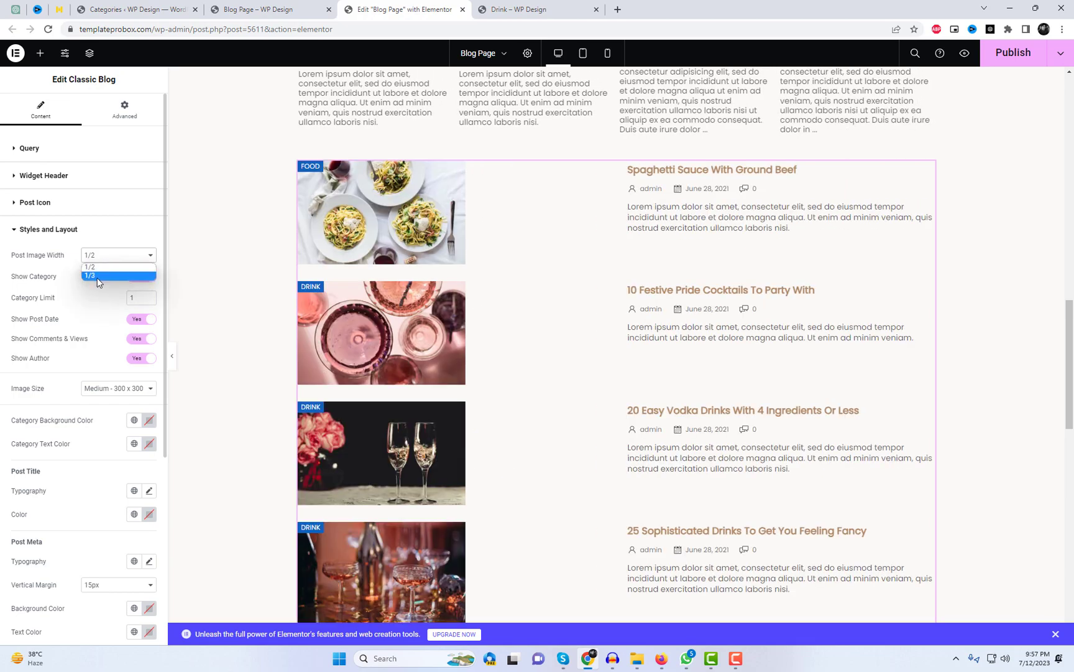
left_click(98, 275)
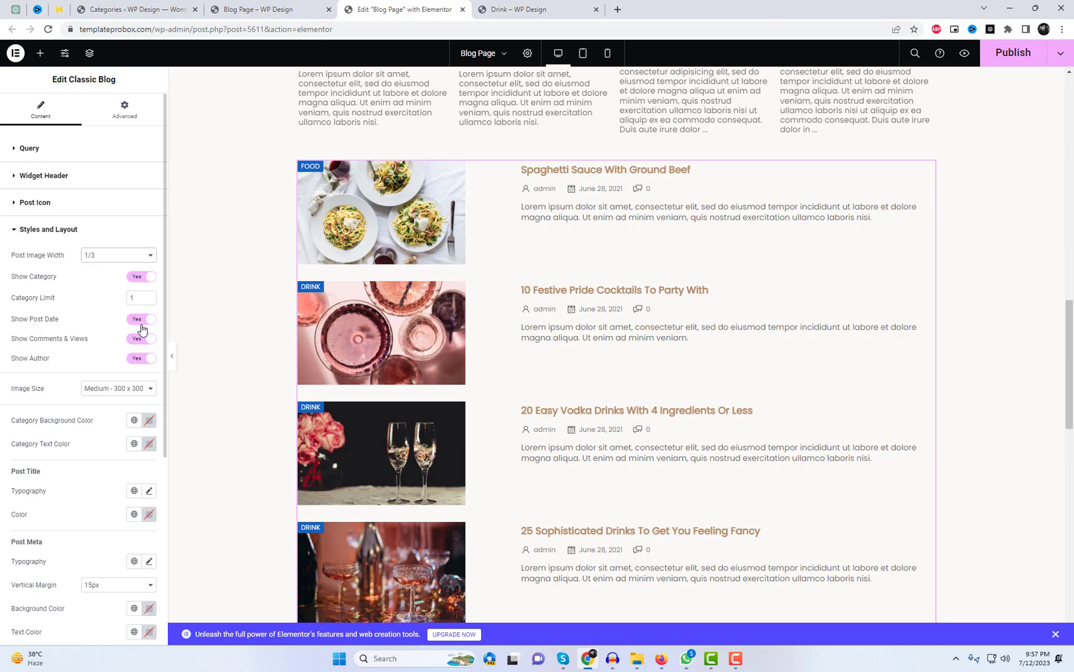
Use Full-size post images and publish the Blog Page
left_click(136, 388)
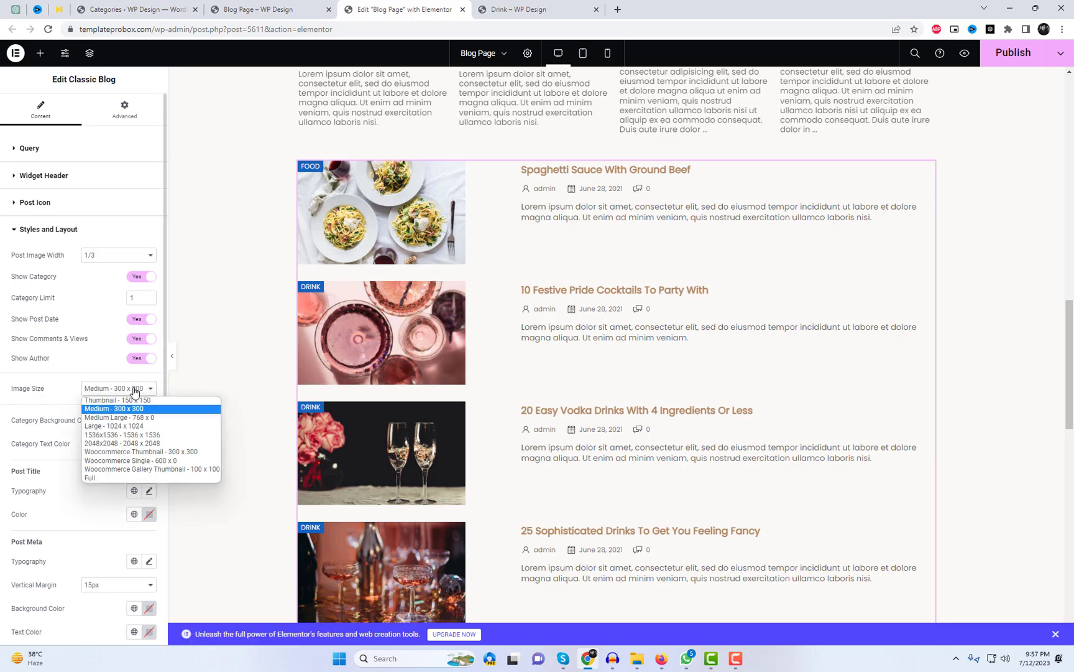
left_click(107, 478)
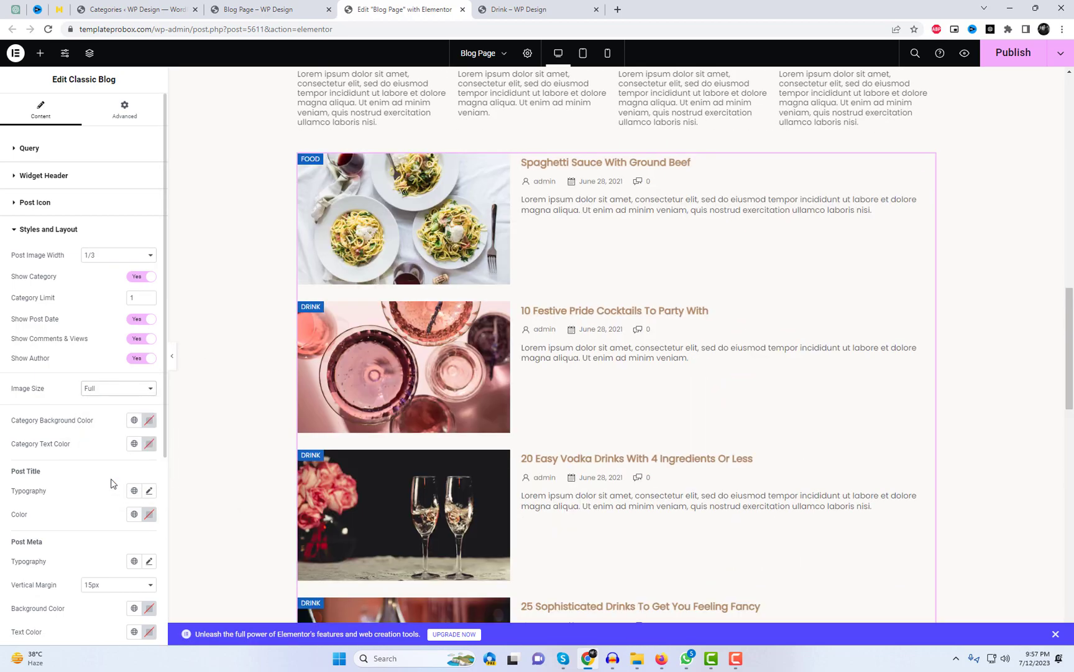
scroll(438, 351, "down", 8)
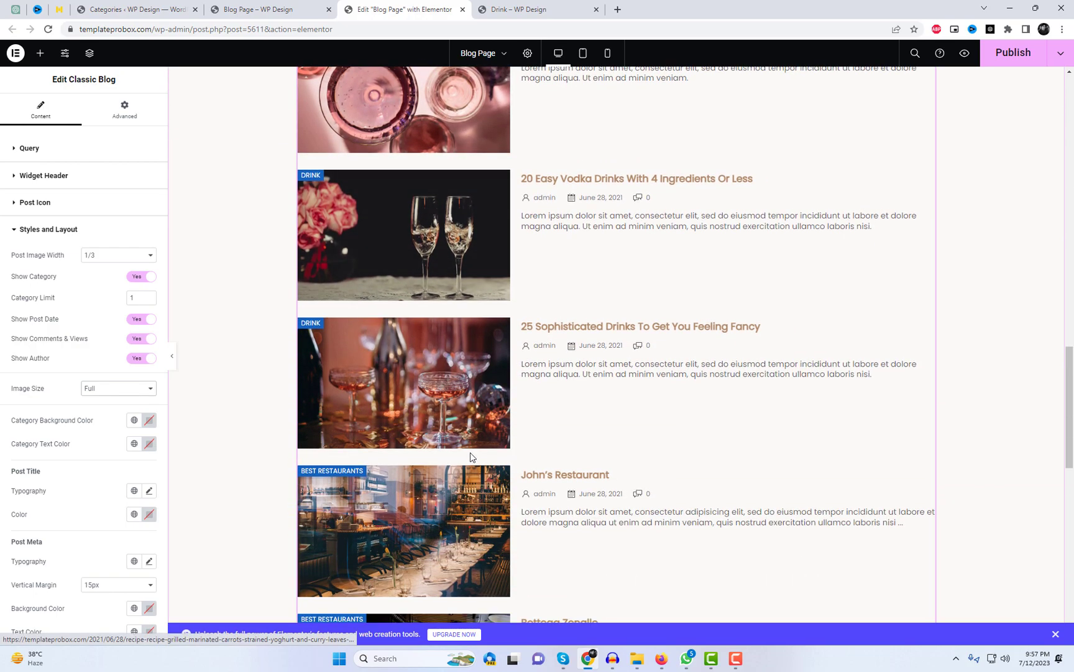
scroll(427, 454, "down", 6)
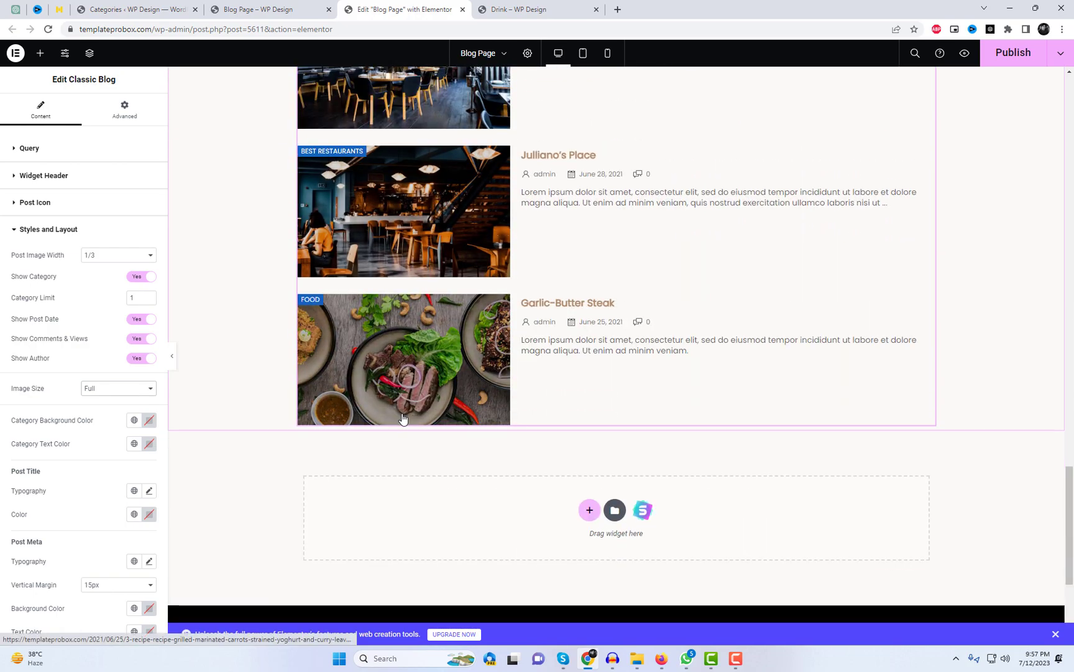
left_click(1014, 56)
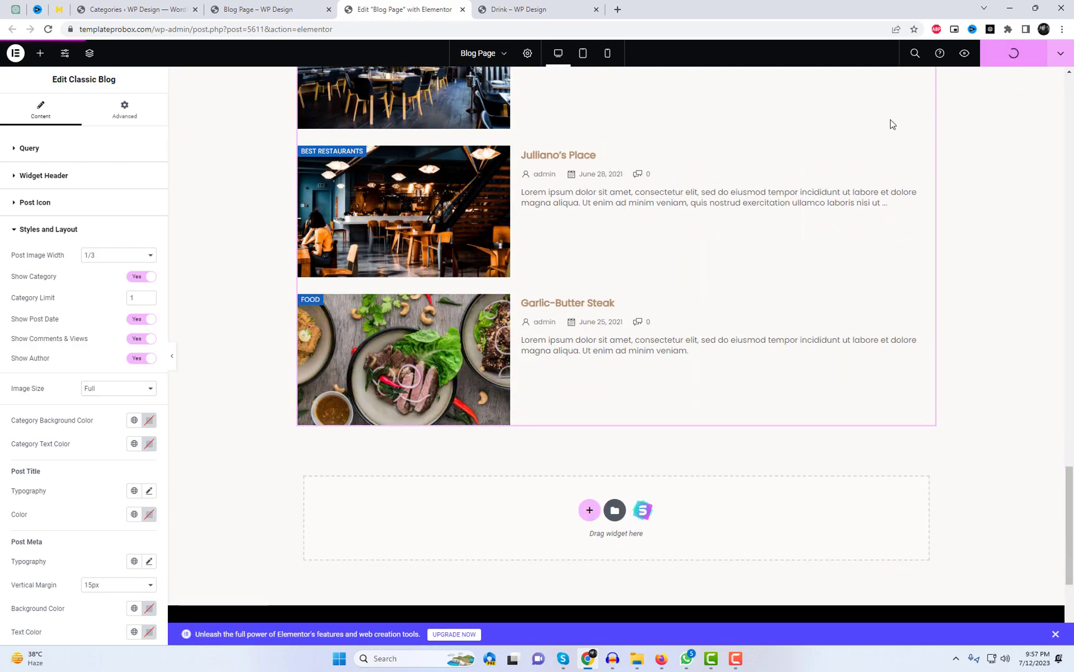
Add a new single-column container at the bottom holding an AnWP Flex Slider widget
left_click(590, 513)
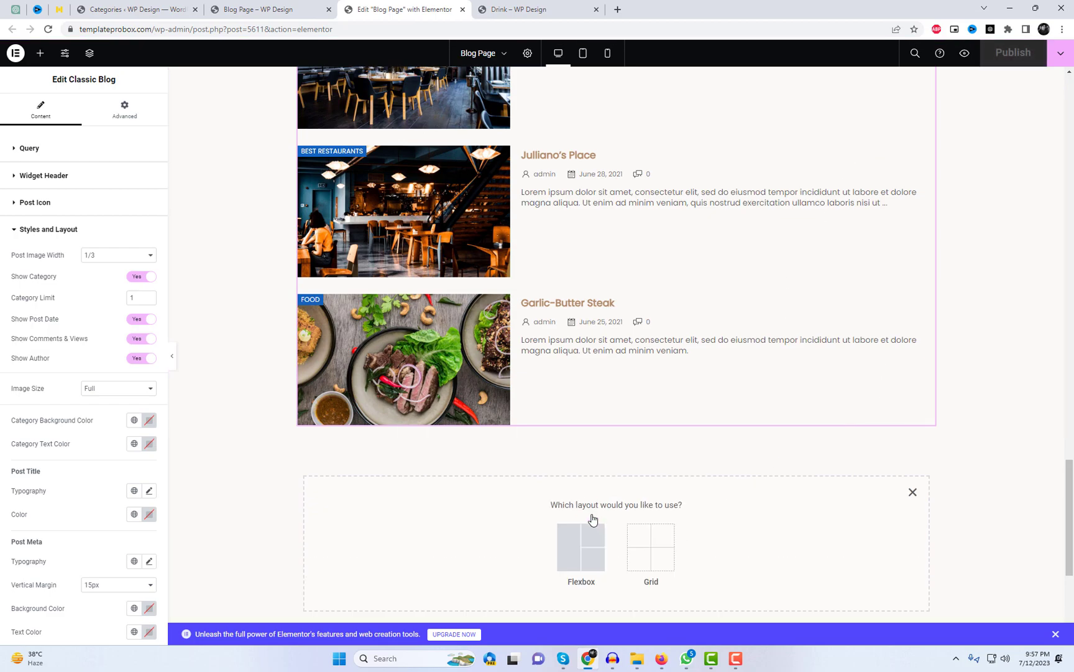
left_click(590, 547)
left_click(462, 535)
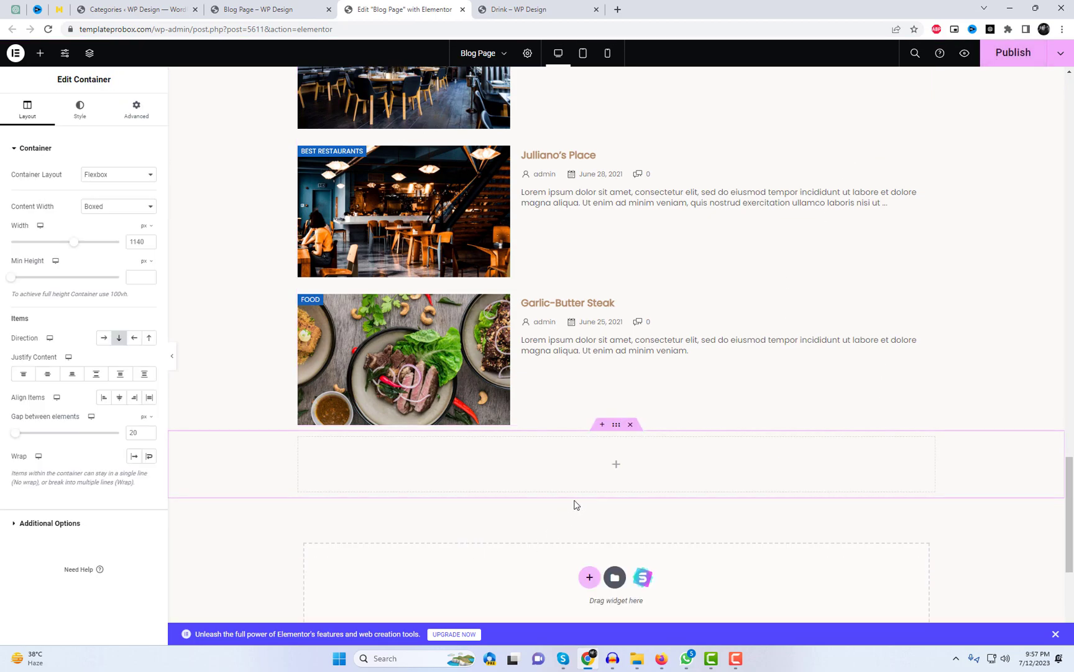
left_click(618, 464)
type("anwp")
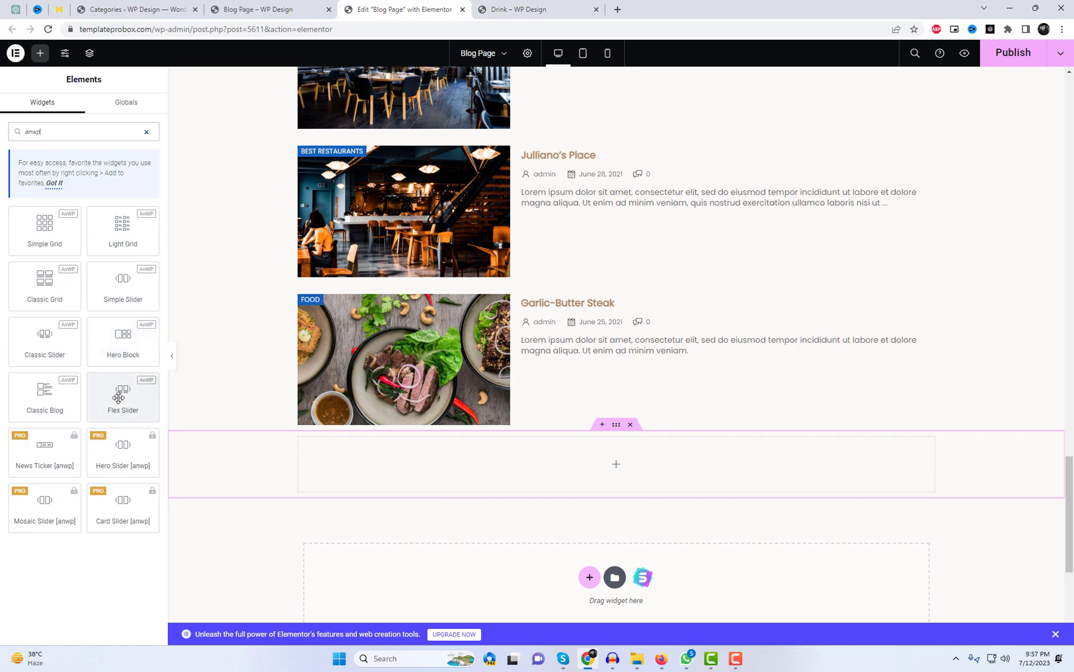
left_click_drag(118, 396, 550, 485)
scroll(936, 504, "down", 1)
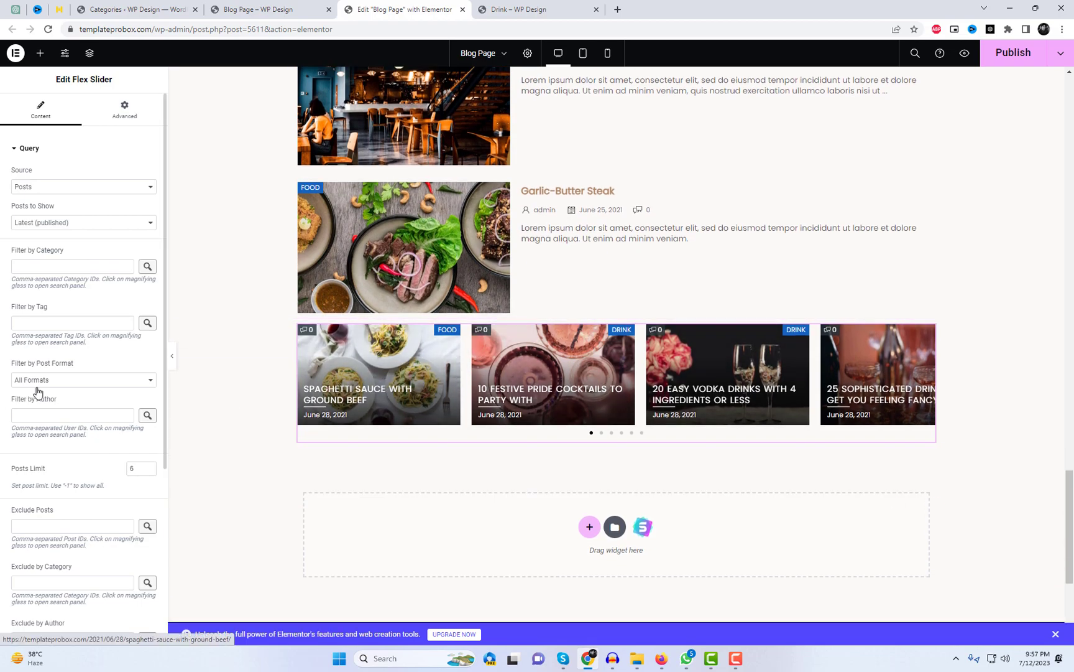
scroll(112, 420, "down", 4)
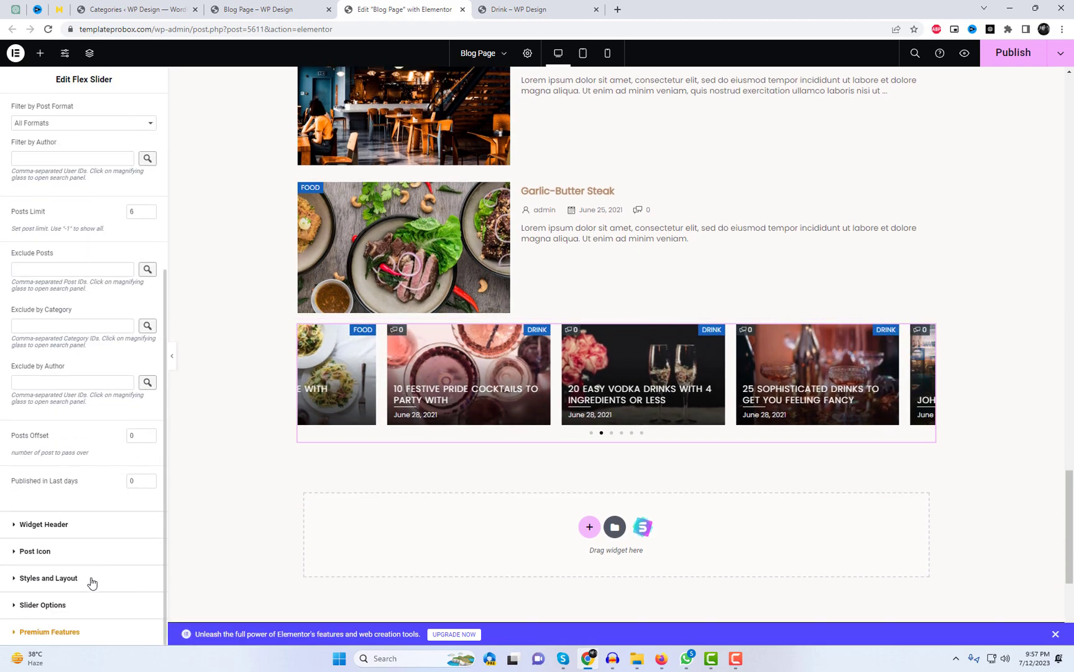
Switch the Flex Slider's post card style to Style C
left_click(91, 578)
left_click(118, 262)
left_click(112, 274)
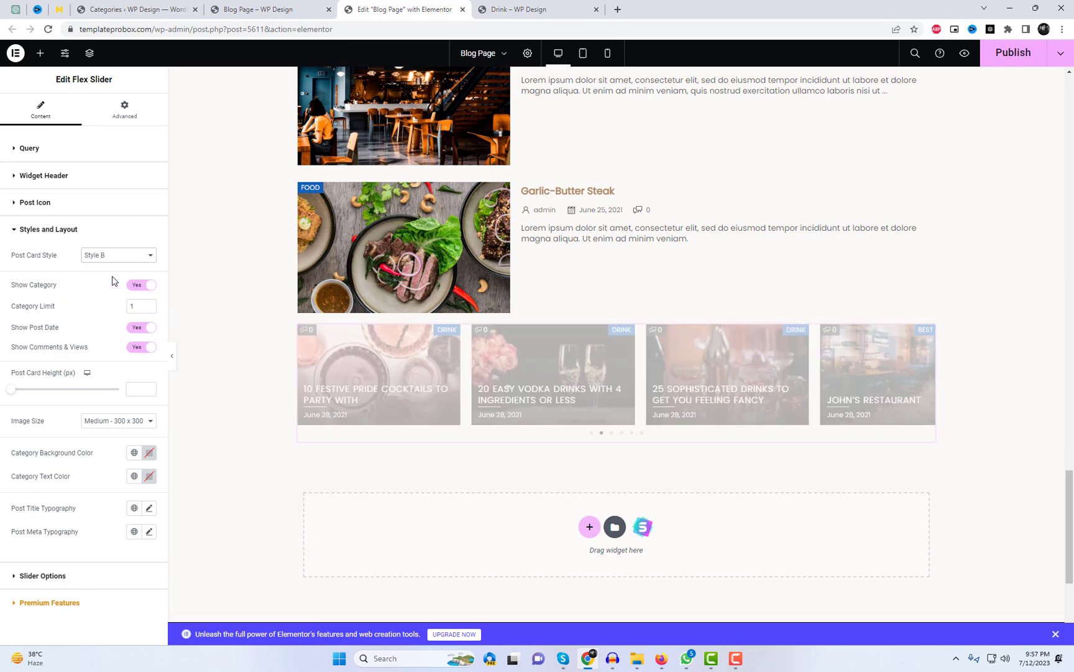
left_click(119, 256)
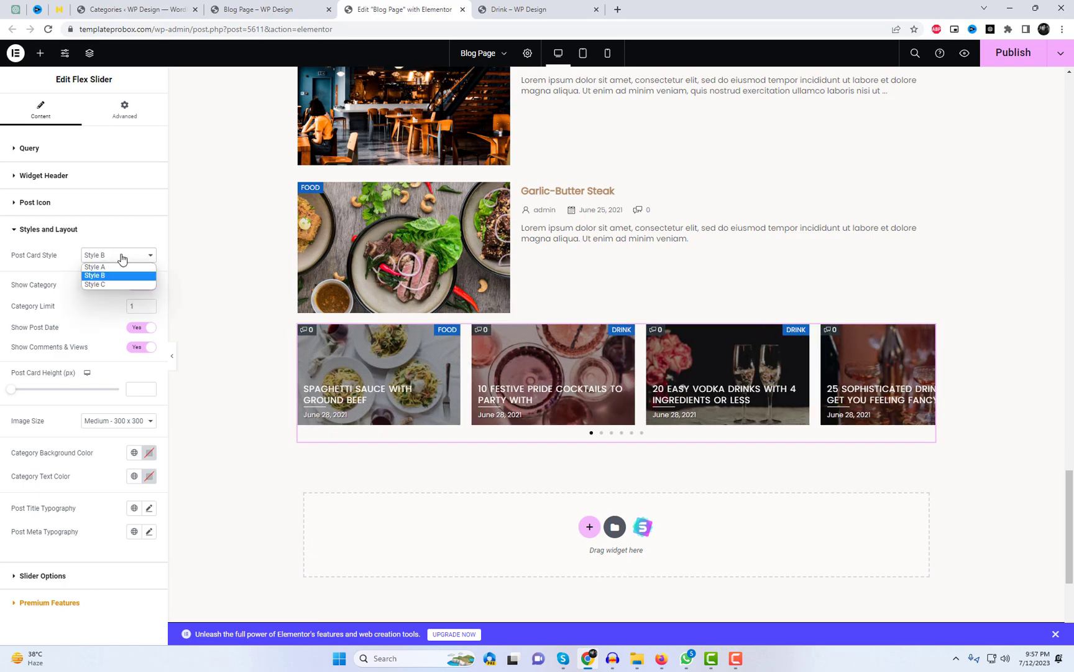
left_click(110, 284)
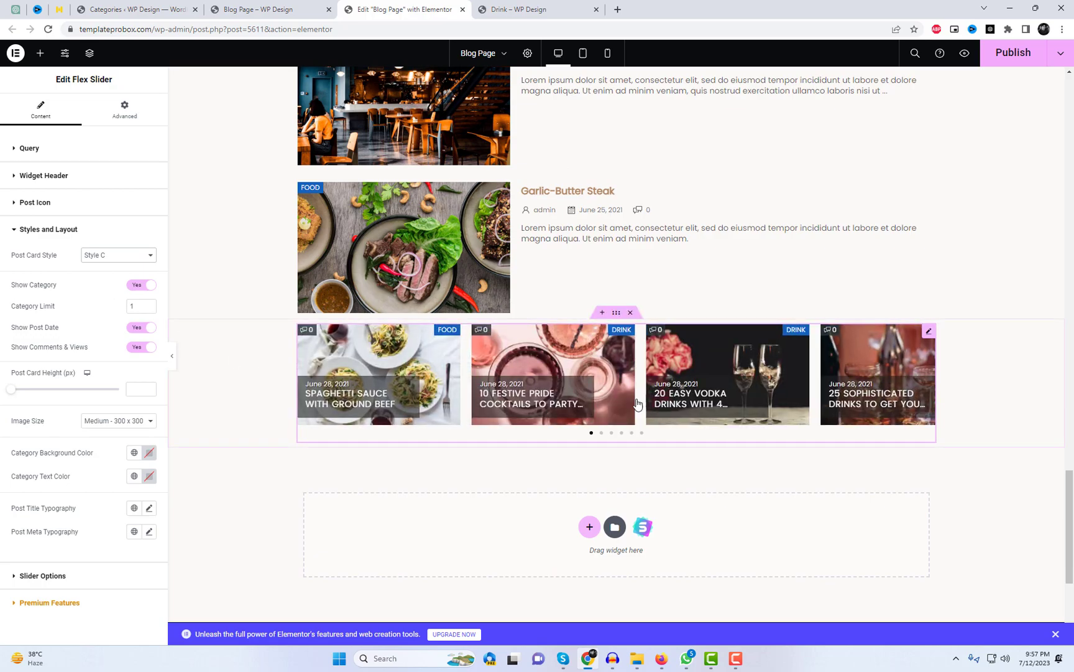
Give the slider's container a 20 px top and bottom margin
left_click(616, 312)
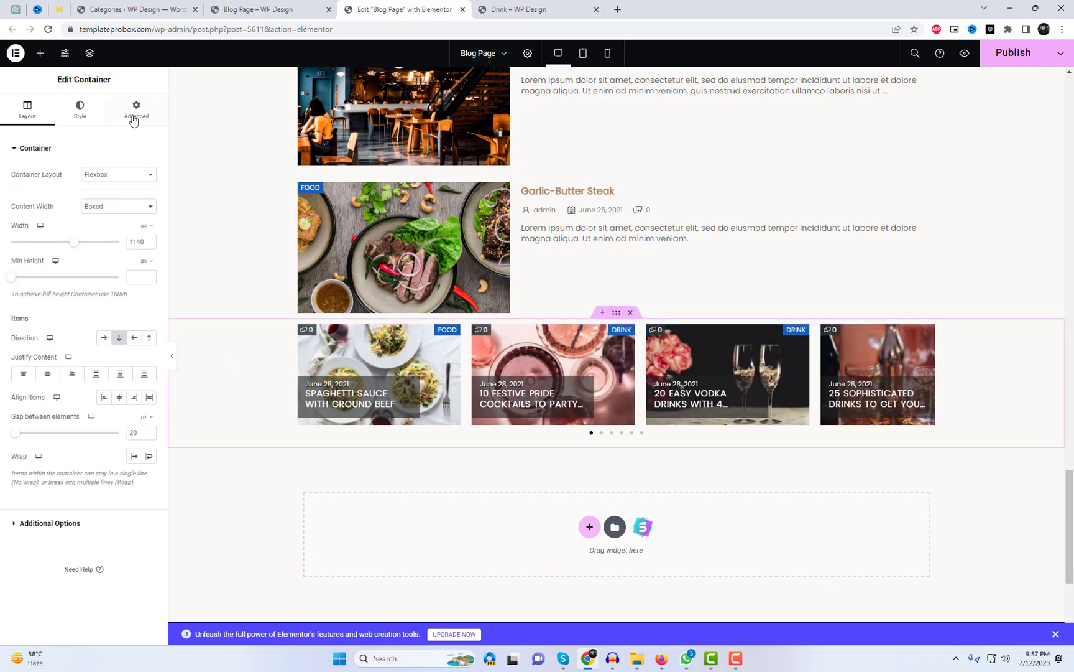
left_click(135, 112)
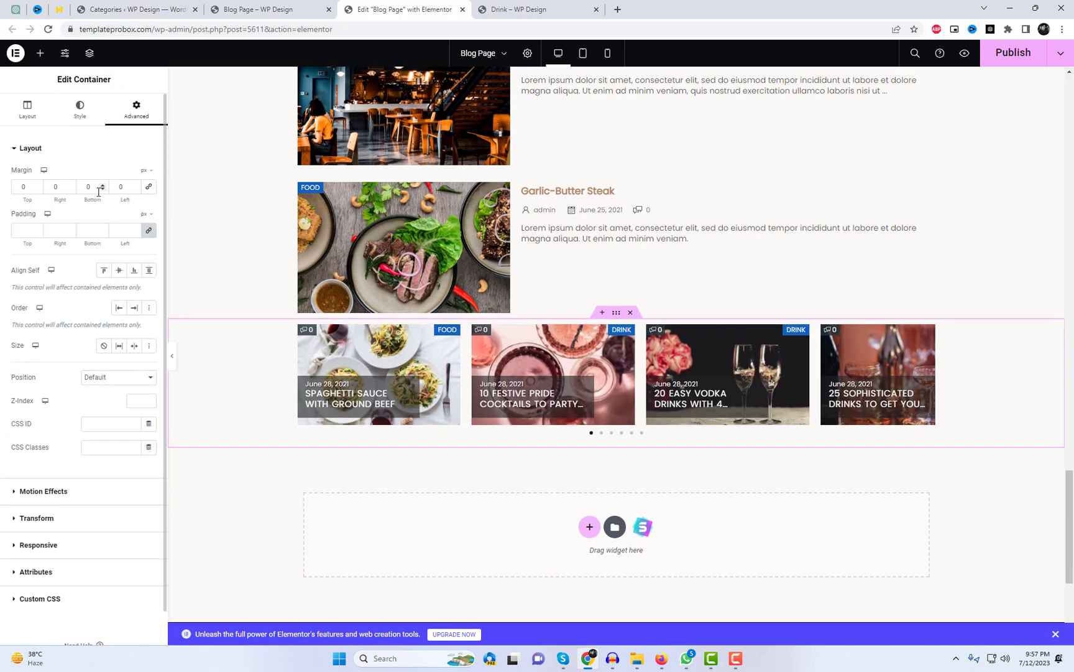
type("2")
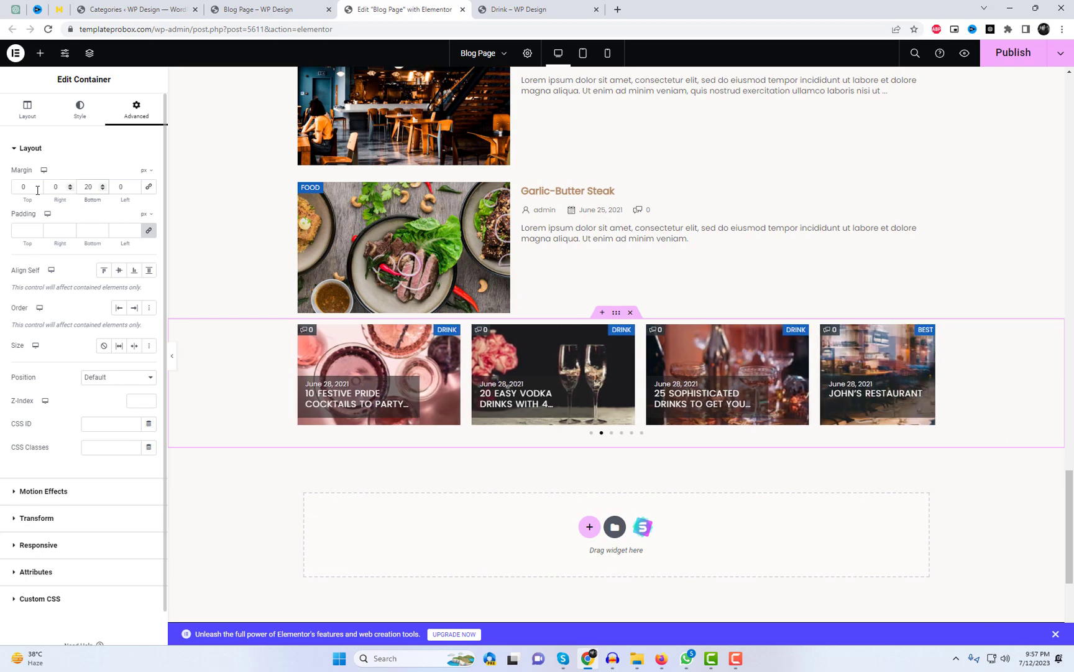
type("20")
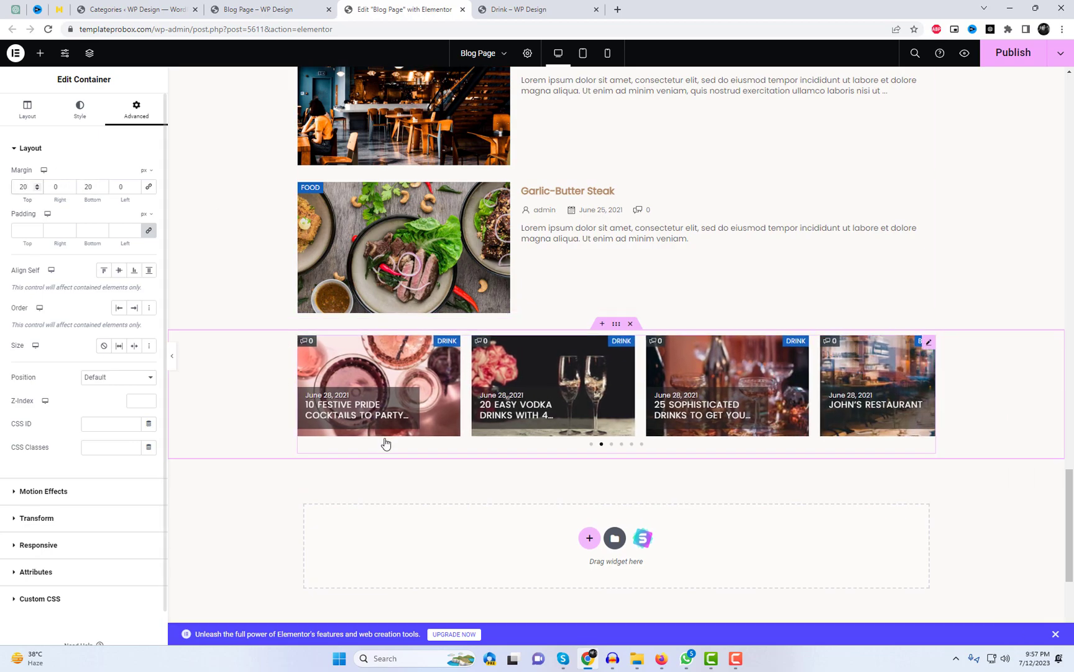
Add a single-column container below the slider holding an AnWP Hero Block widget
left_click(590, 538)
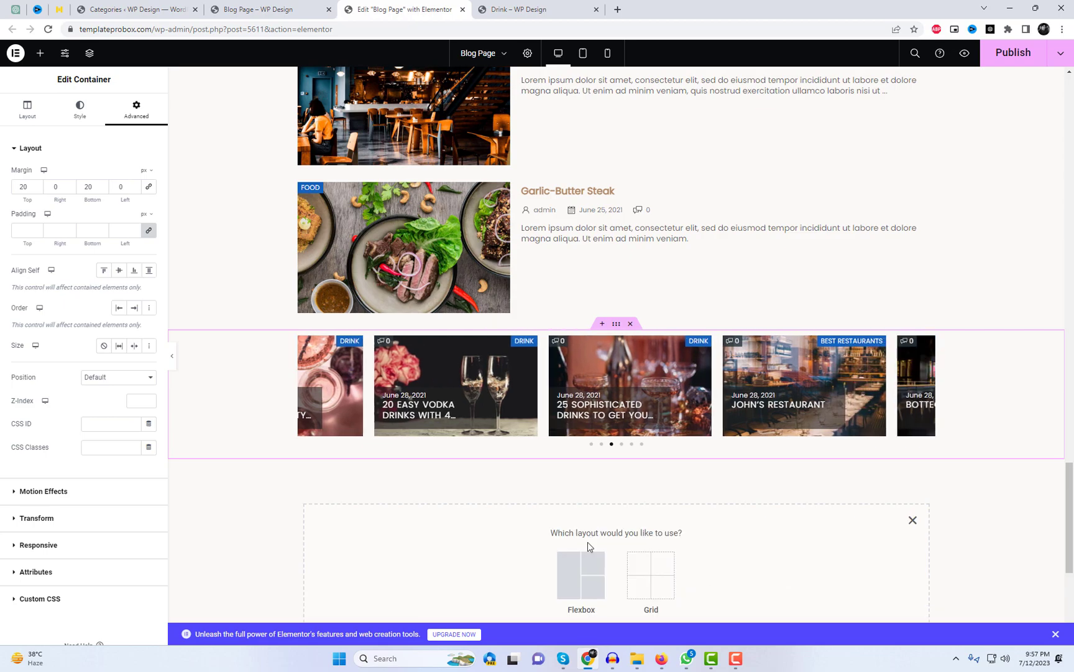
left_click(580, 574)
left_click(462, 563)
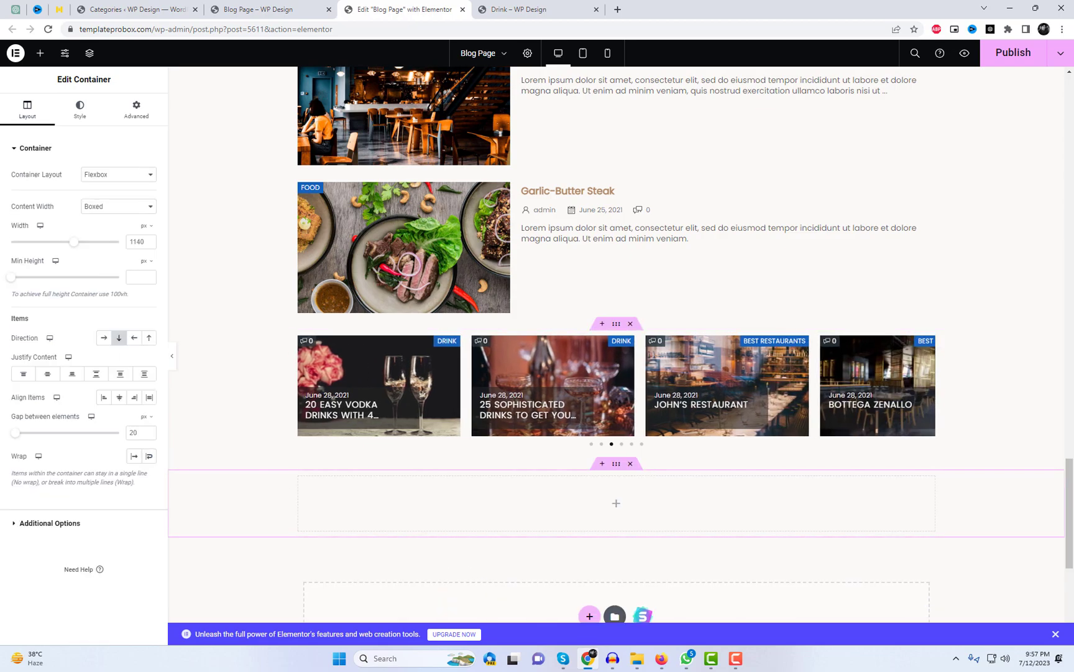
left_click(618, 505)
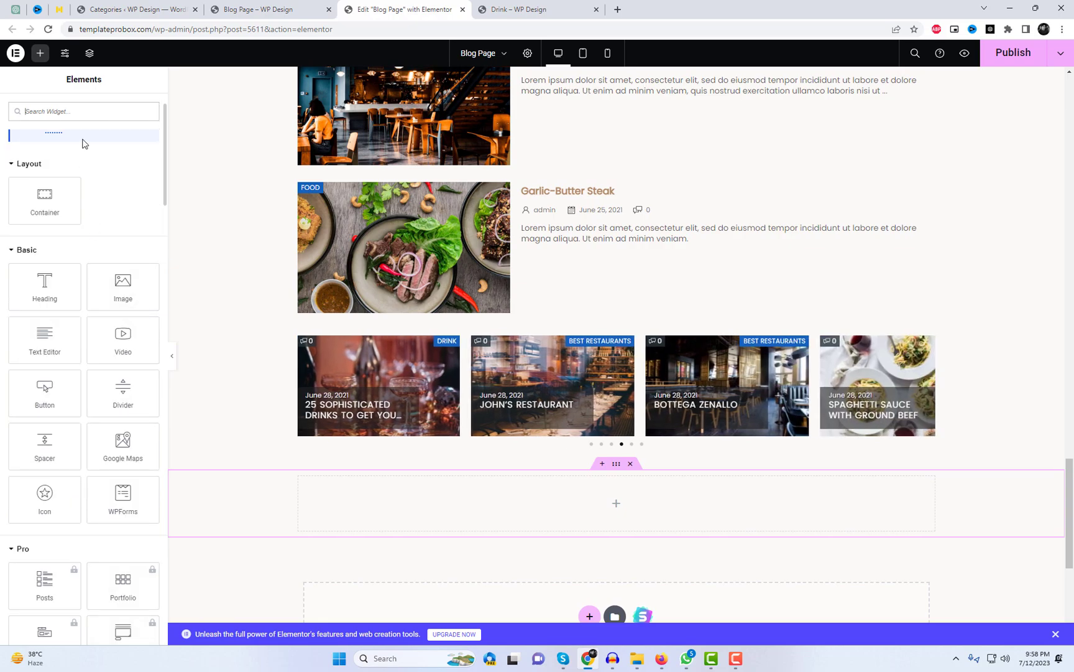
type("anwp")
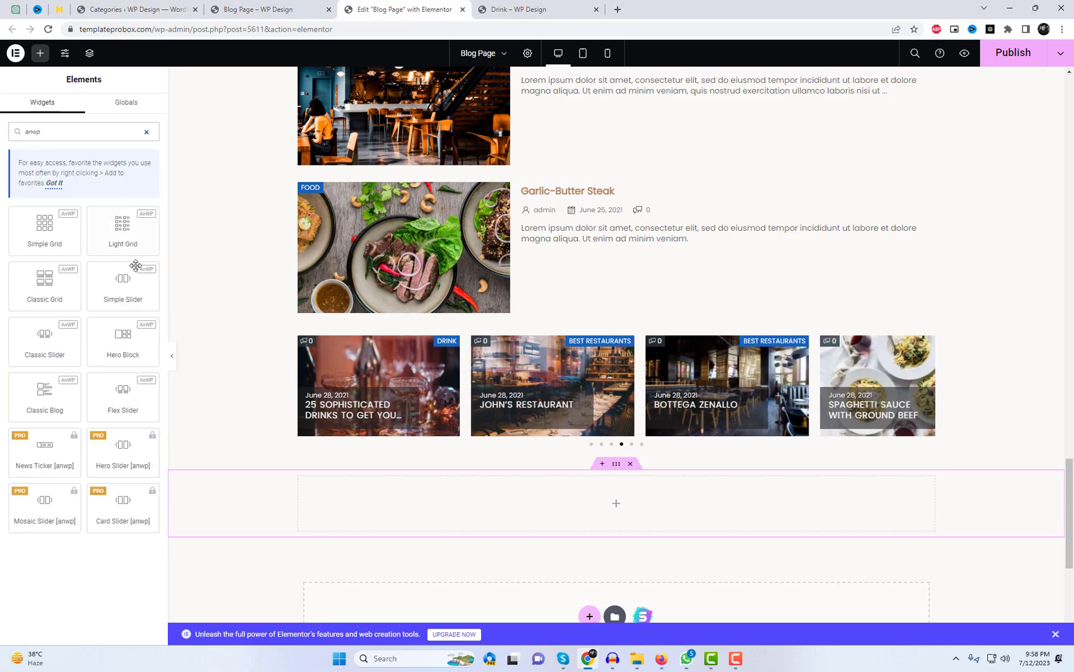
left_click_drag(125, 339, 578, 510)
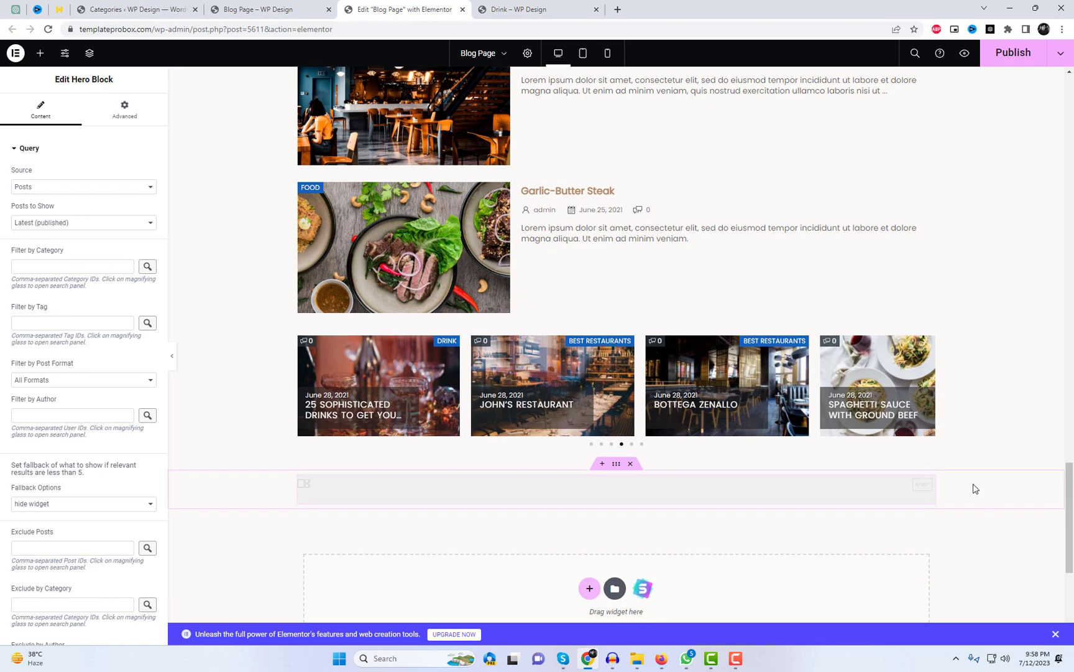
scroll(967, 473, "down", 3)
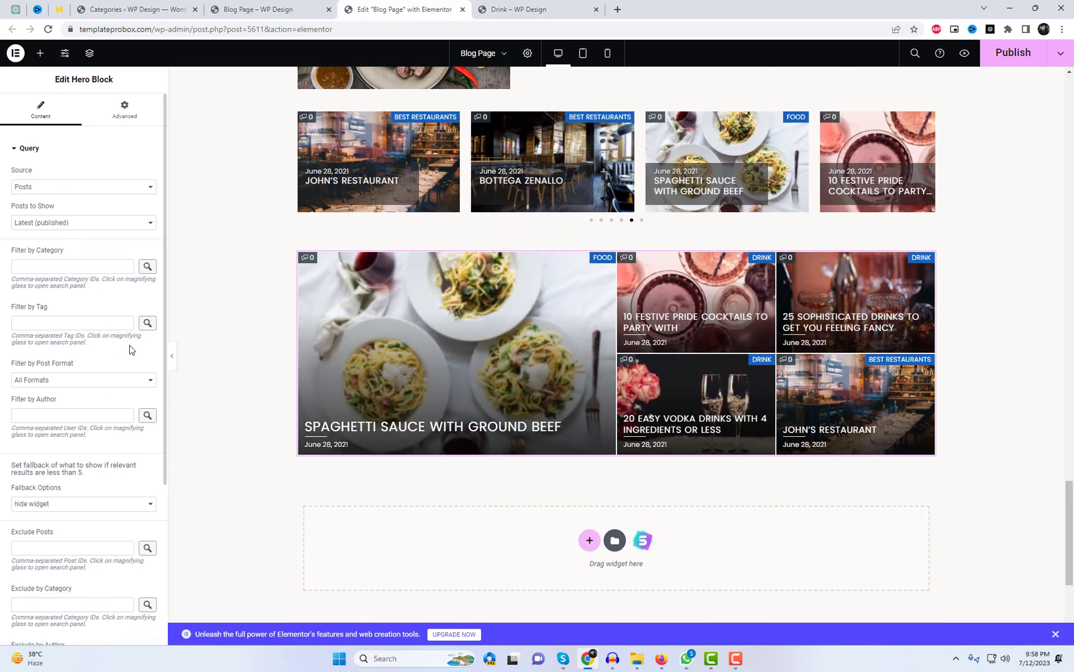
Filter the Hero Block to Drink, Food and Best Restaurants, with fallback set to Latest
left_click(147, 266)
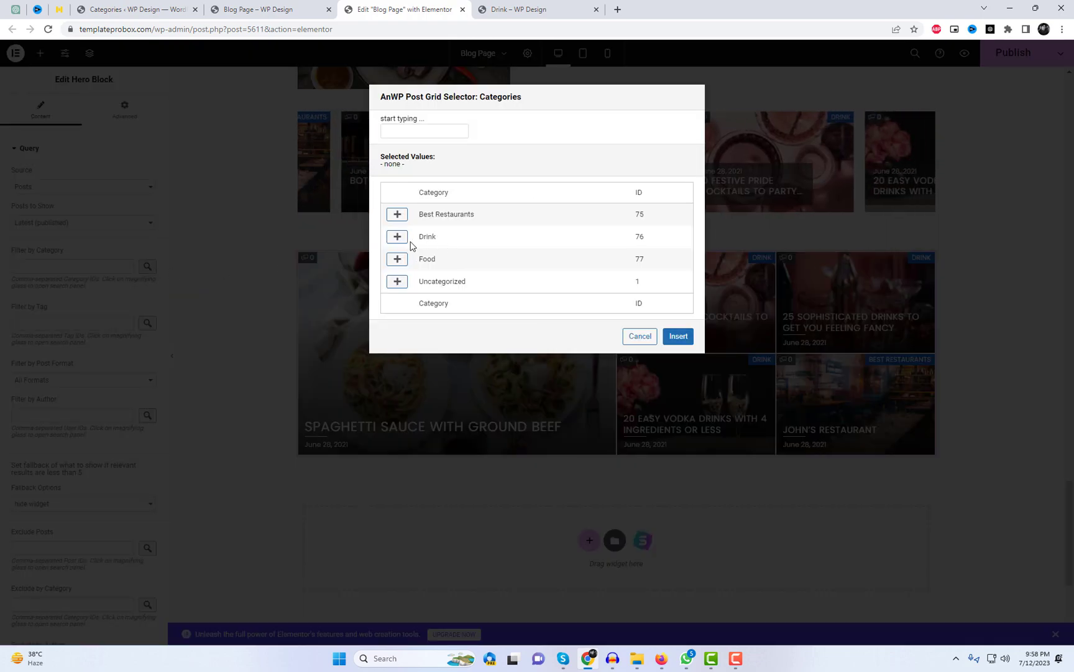
left_click(397, 238)
left_click(397, 283)
left_click(397, 257)
left_click(678, 399)
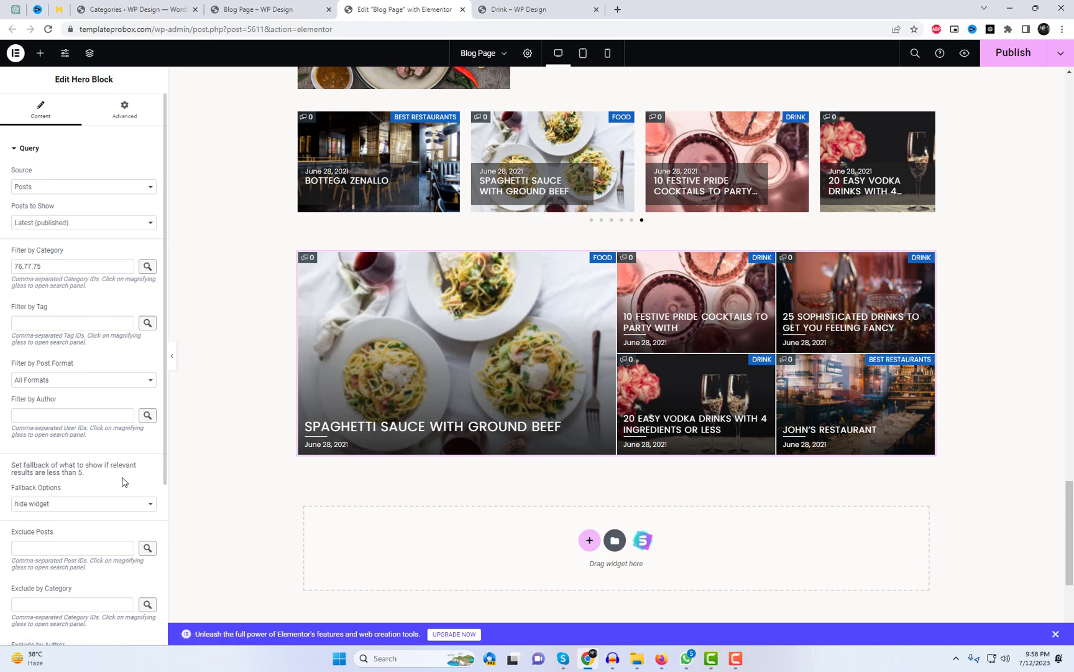
scroll(112, 472, "down", 3)
left_click(81, 393)
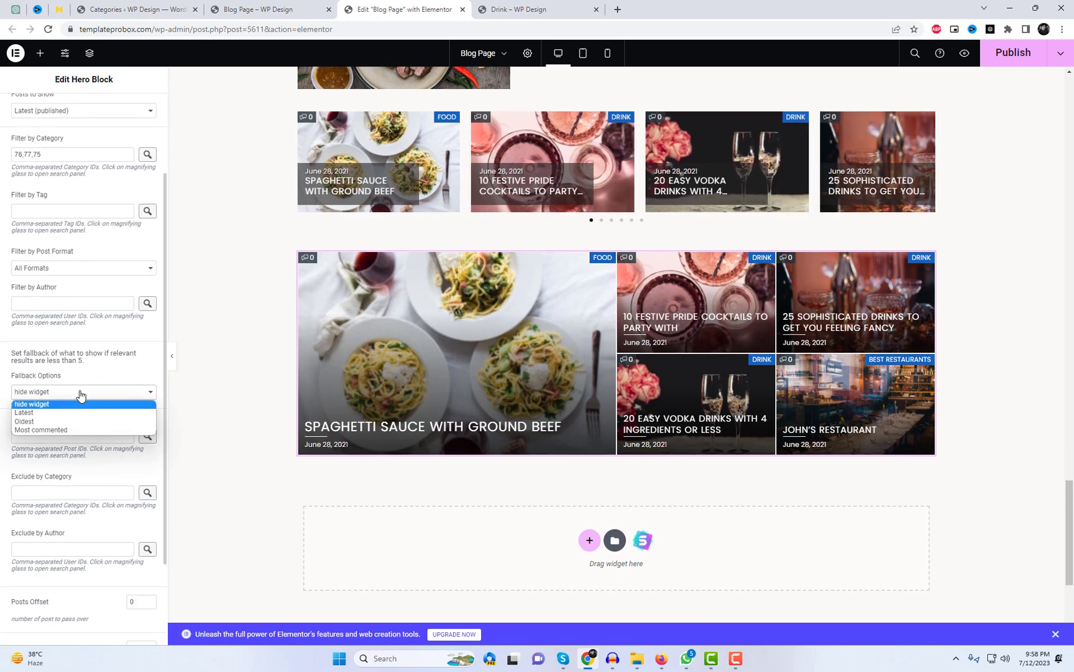
left_click(68, 413)
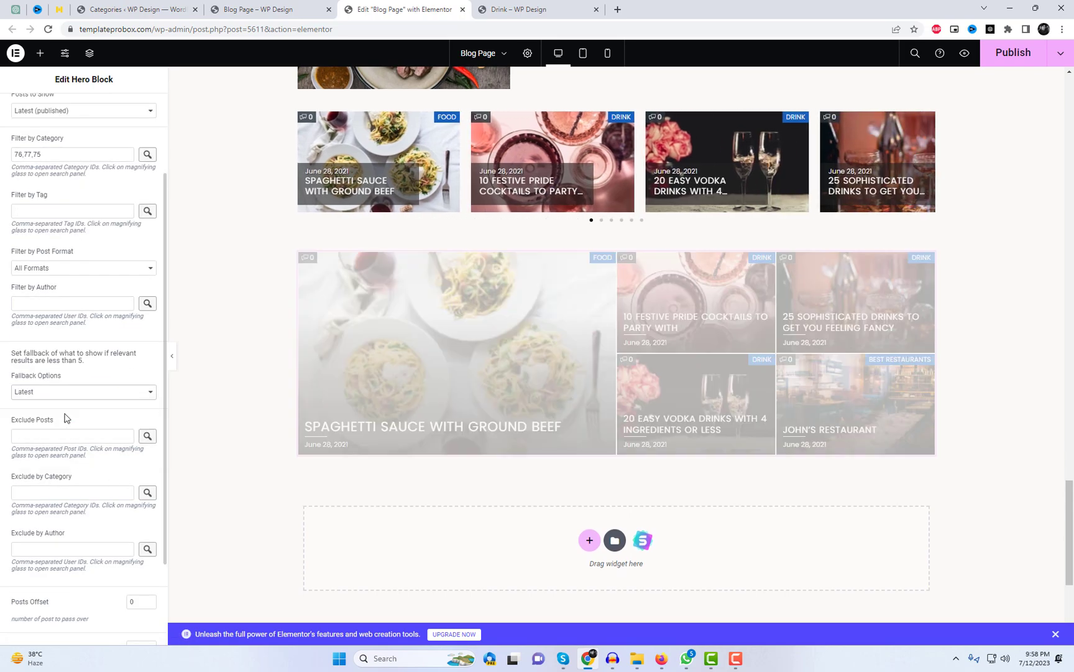
scroll(94, 429, "down", 2)
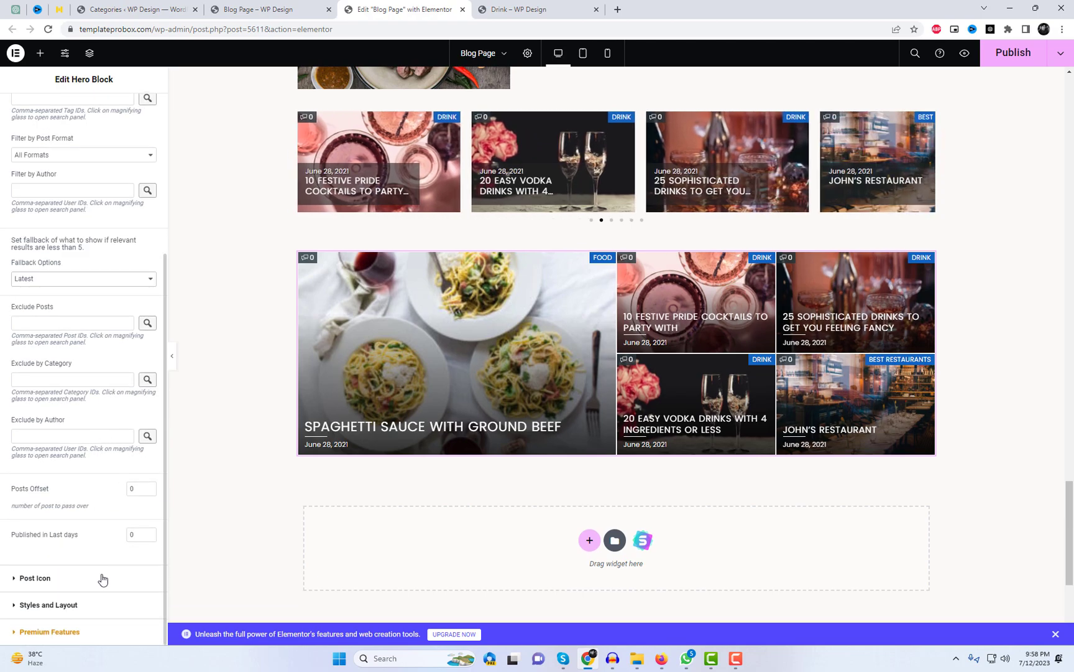
left_click(104, 580)
left_click(108, 297)
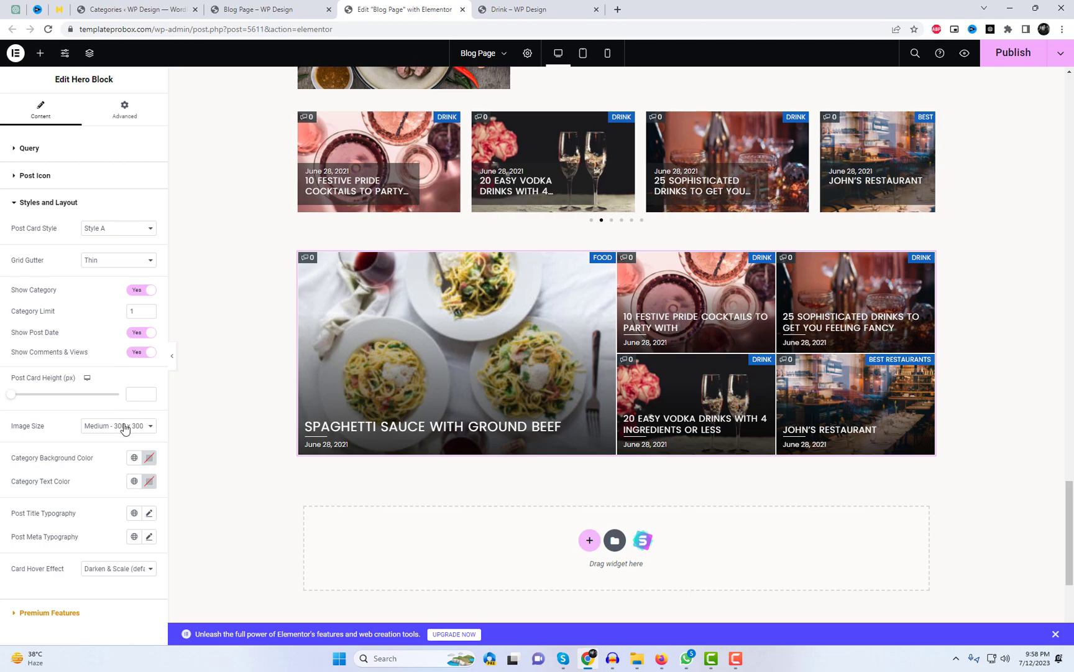
Give the Hero Block Style C cards with a Thin grid gutter
left_click(130, 228)
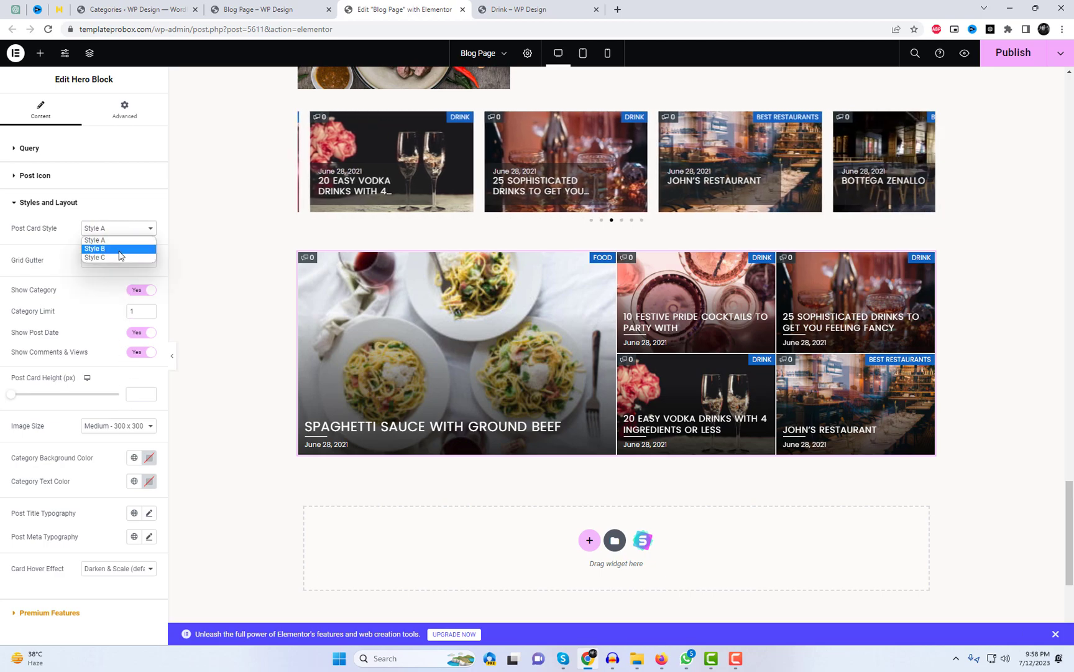
left_click(121, 250)
left_click(127, 228)
left_click(112, 256)
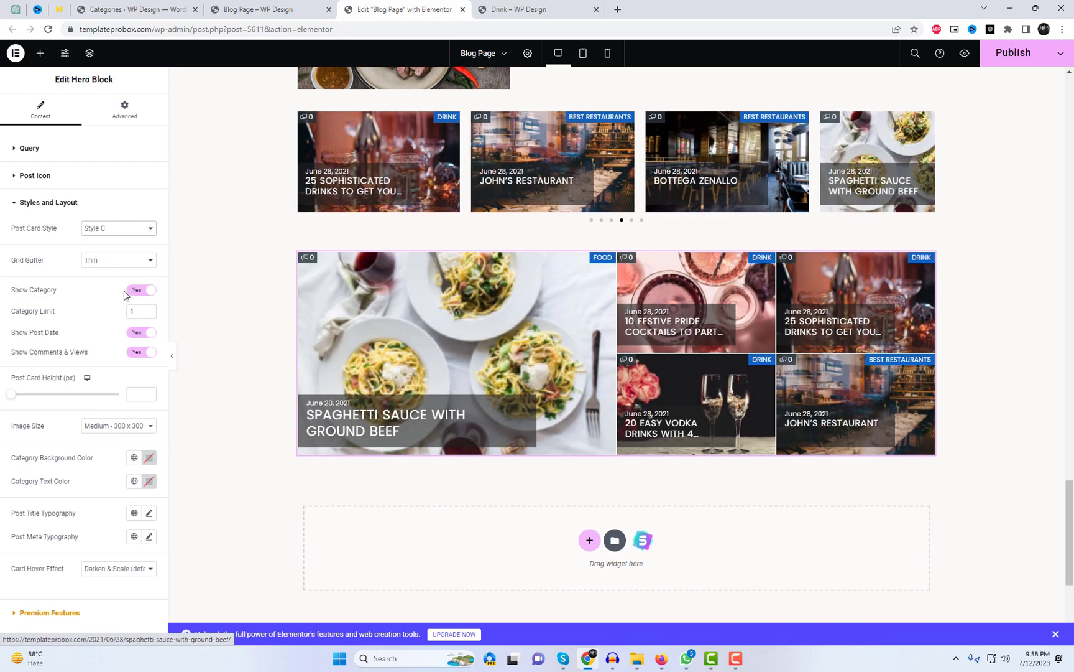
left_click(128, 261)
left_click(118, 278)
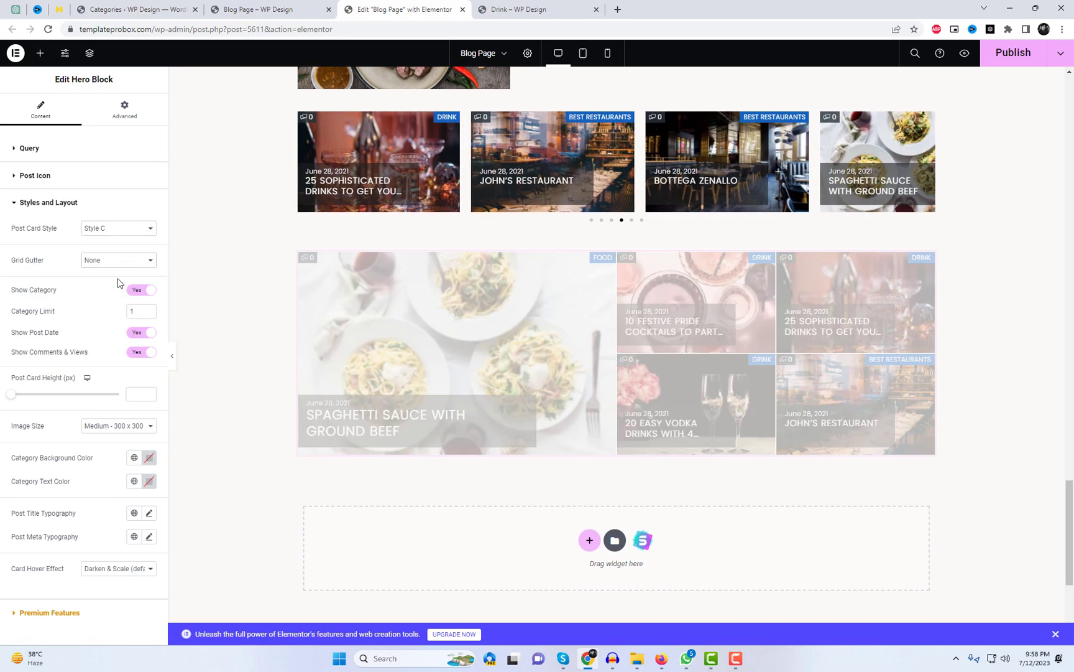
left_click(126, 260)
left_click(120, 274)
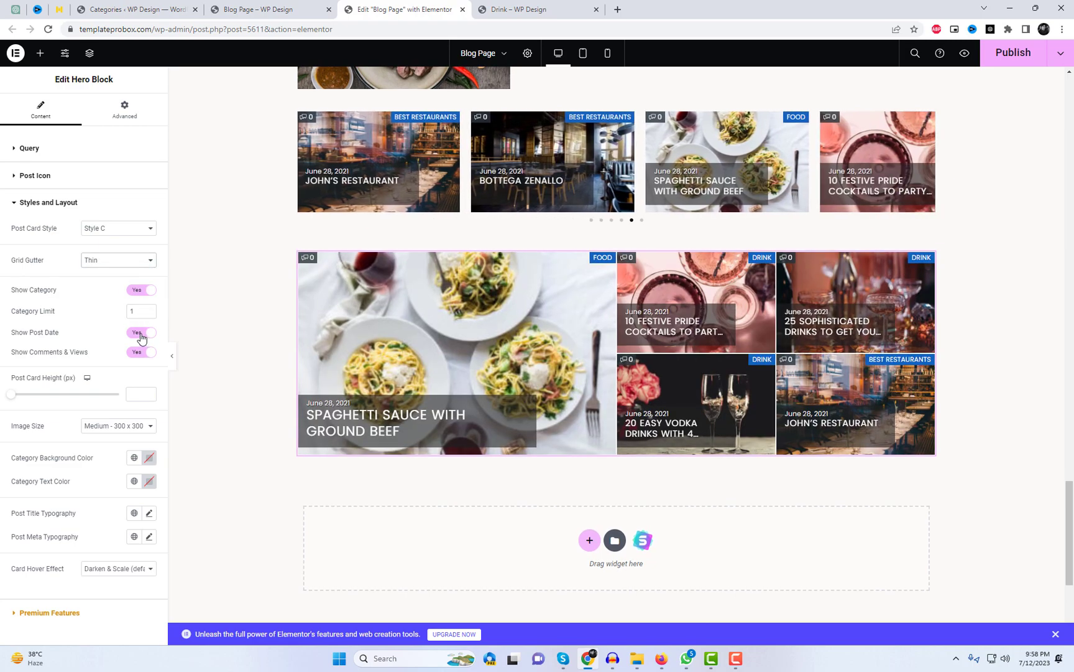
Set the Hero Block image size to Full and card hover effect to Darken
left_click(132, 435)
left_click(121, 515)
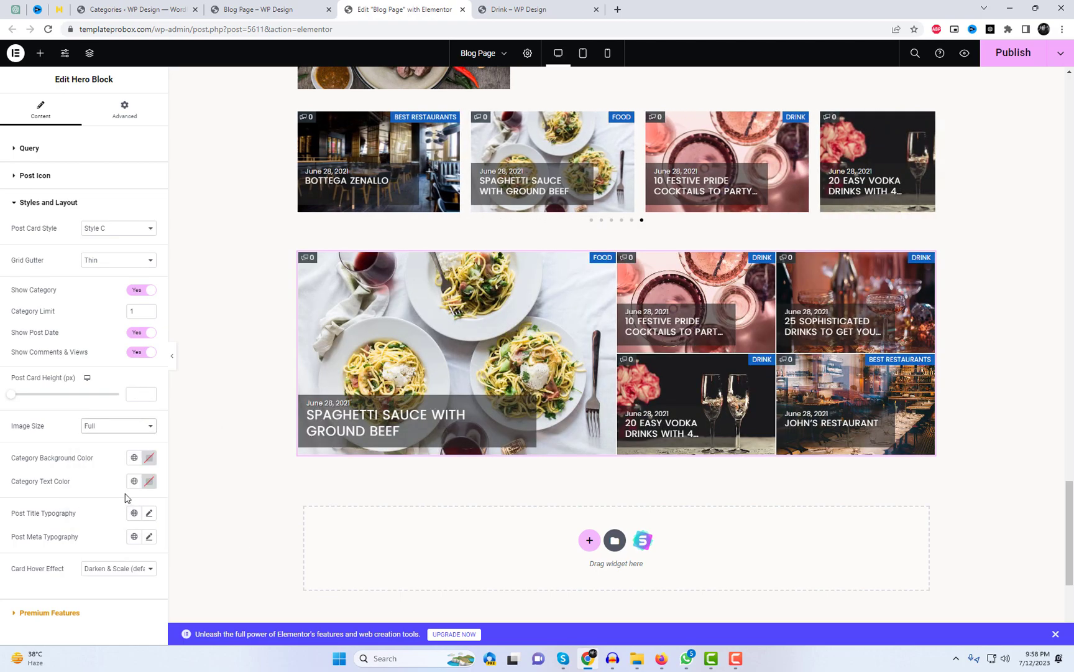
left_click(112, 570)
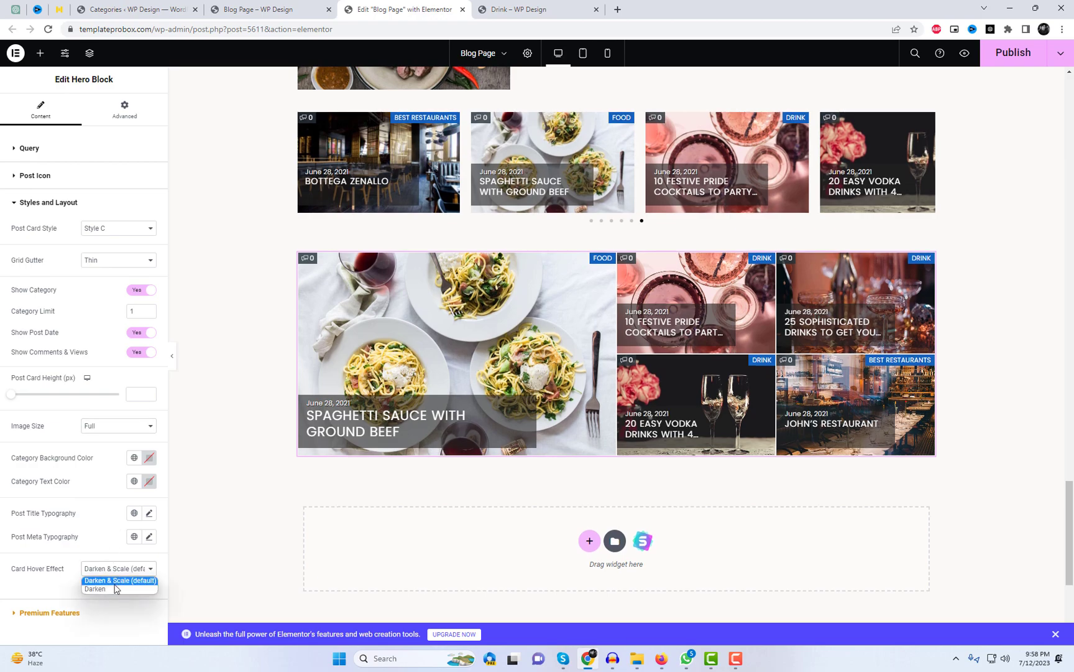
left_click(111, 586)
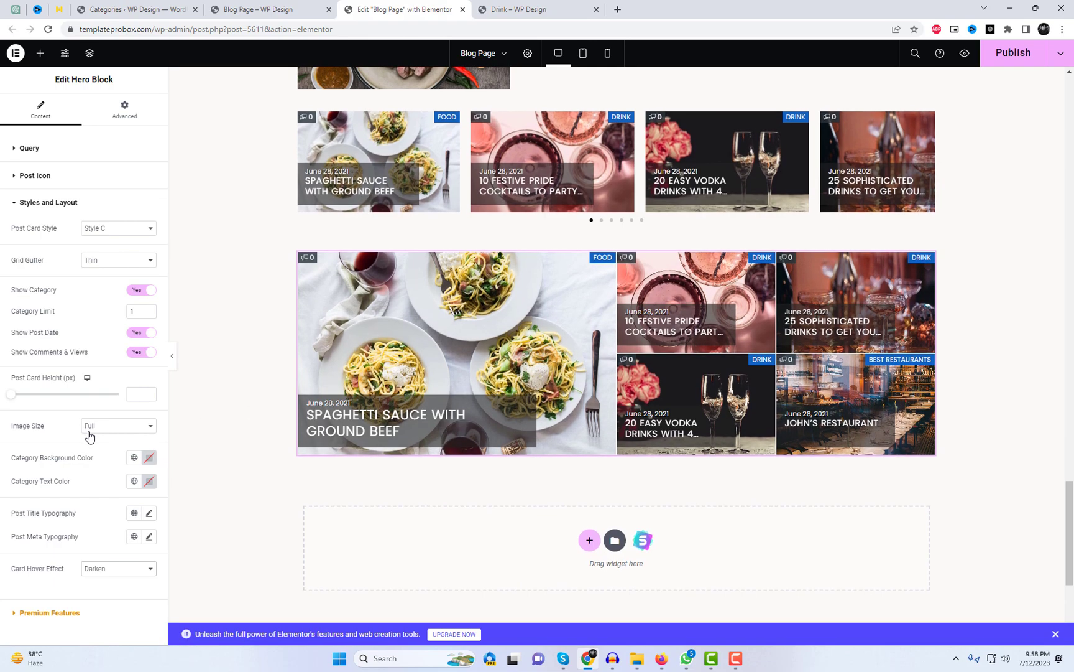
Set the Hero Block category label background colour to #A33737
left_click(150, 458)
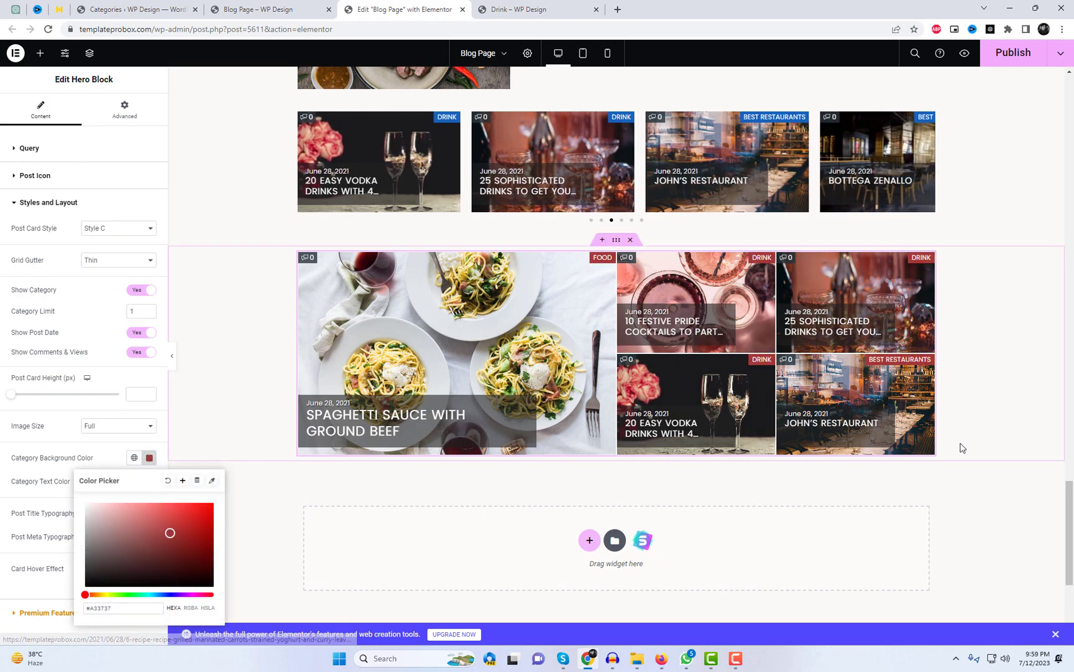
type("#A33737")
left_click(221, 372)
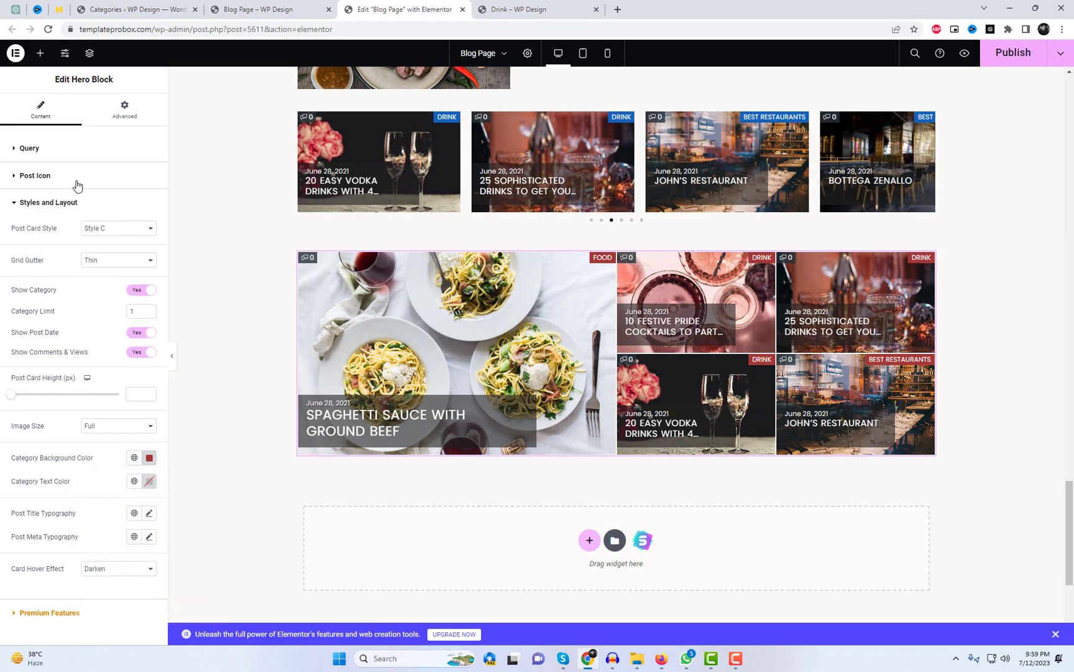
Set the Hero Block card height to 250 px and publish the Blog Page
left_click(72, 154)
scroll(96, 373, "down", 5)
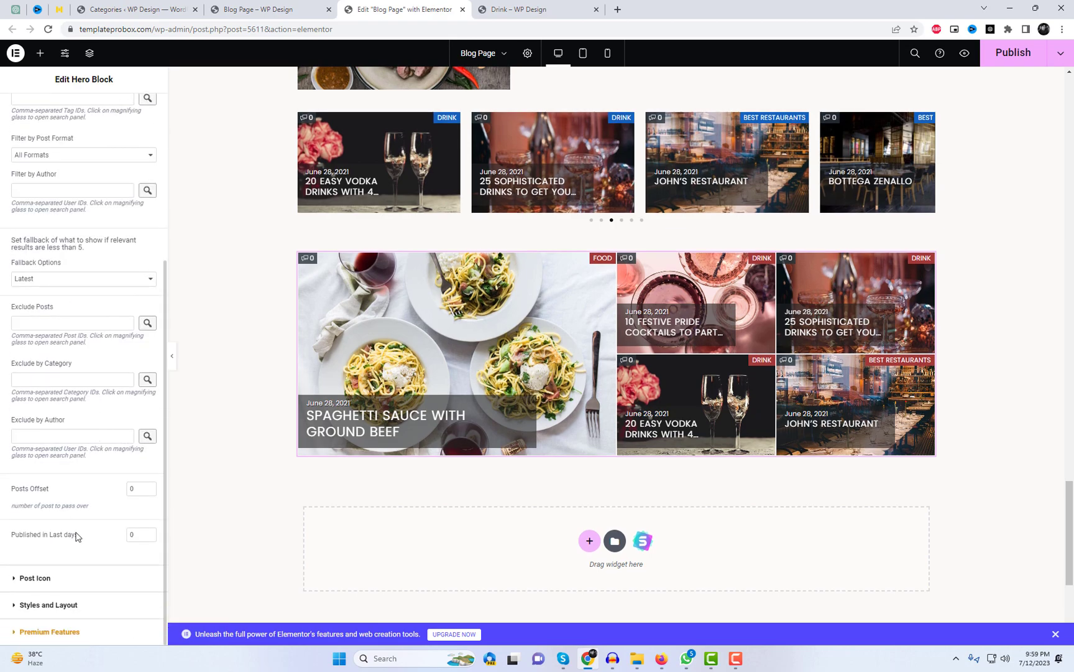
left_click(86, 607)
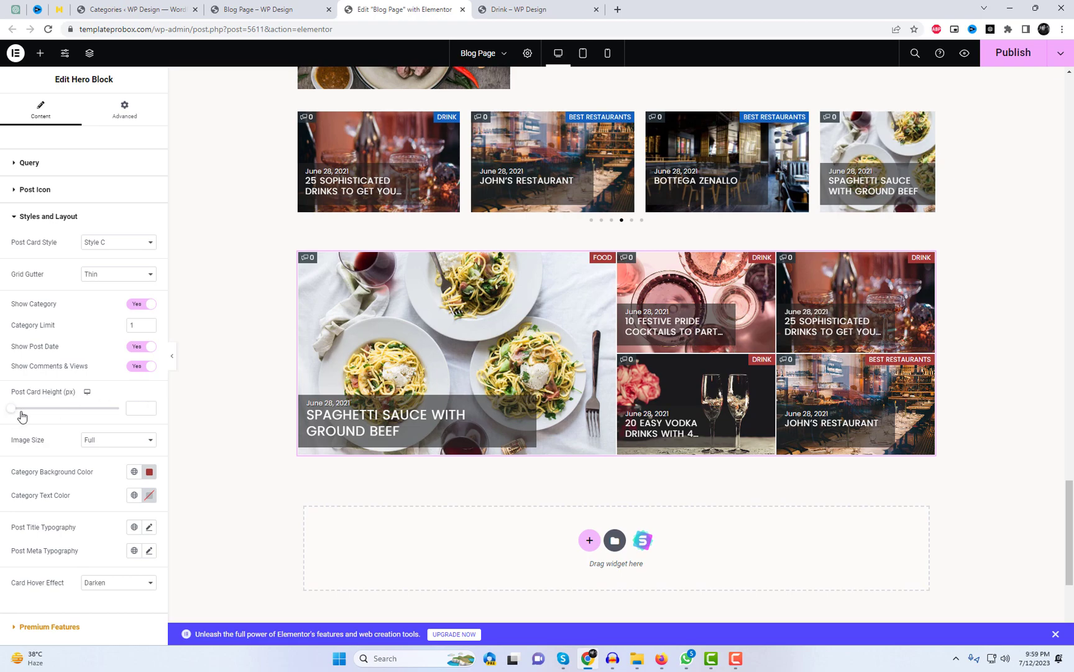
type("350")
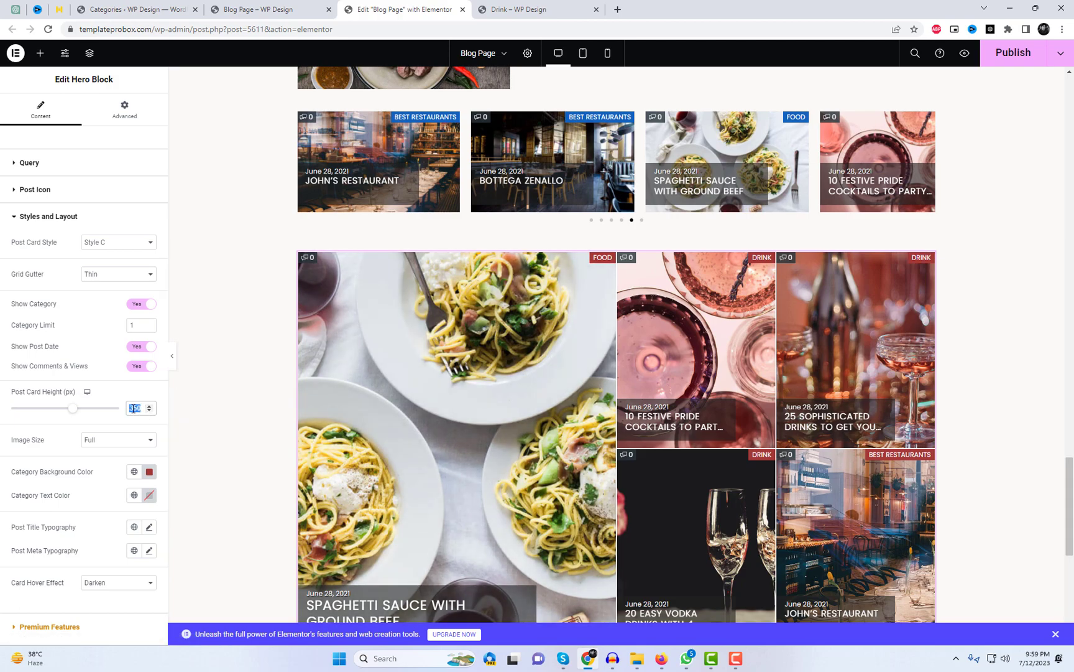
type("2")
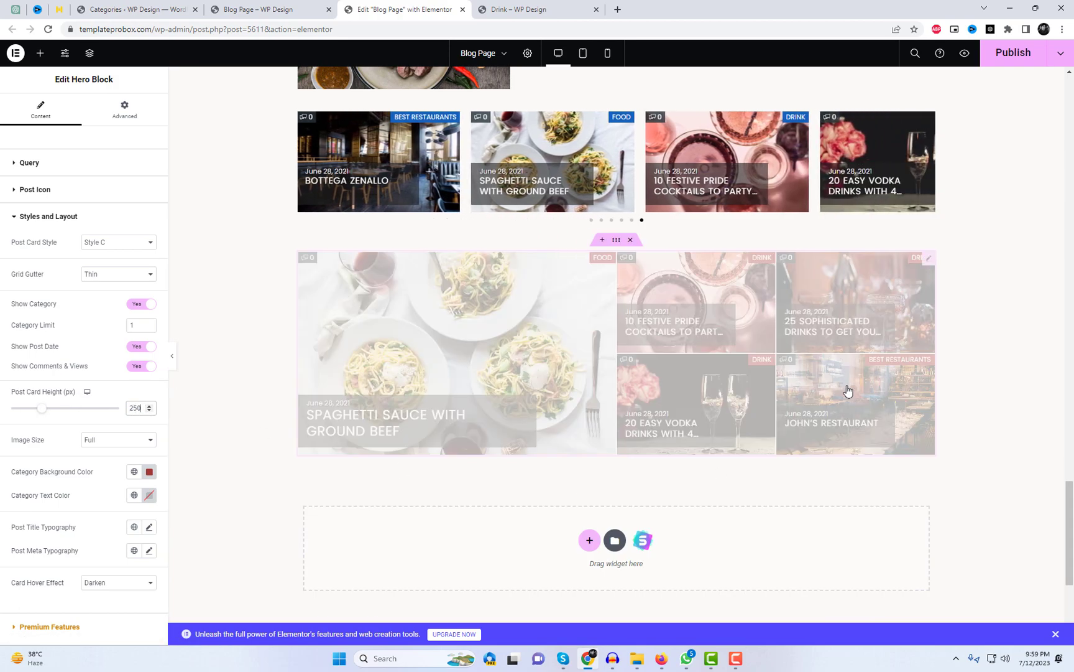
left_click(1010, 55)
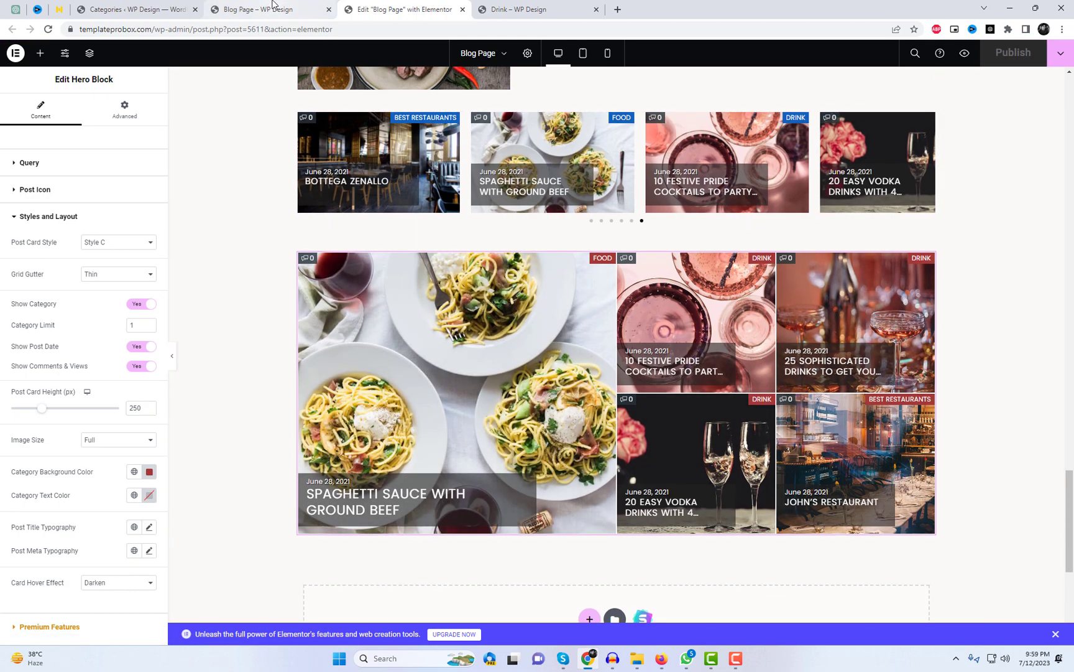
left_click(274, 8)
scroll(500, 272, "up", 15)
Scroll the mobile Blog Page from Latest Posts through the sliders and Classic Blog to the Hero Block grid
right_click(491, 107)
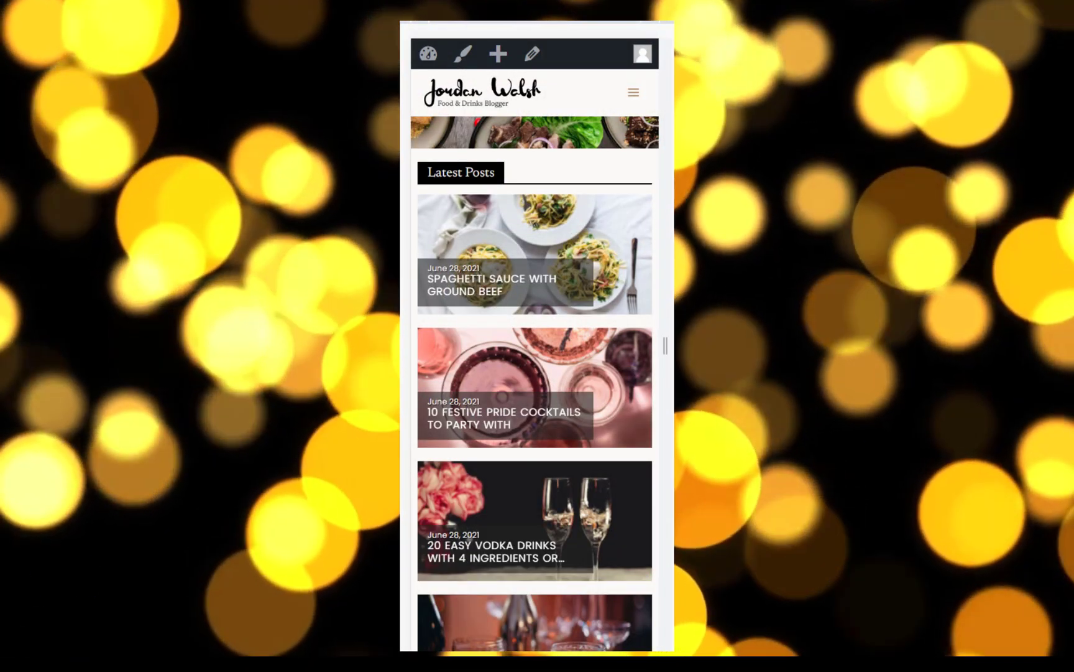
scroll(534, 342, "down", 5)
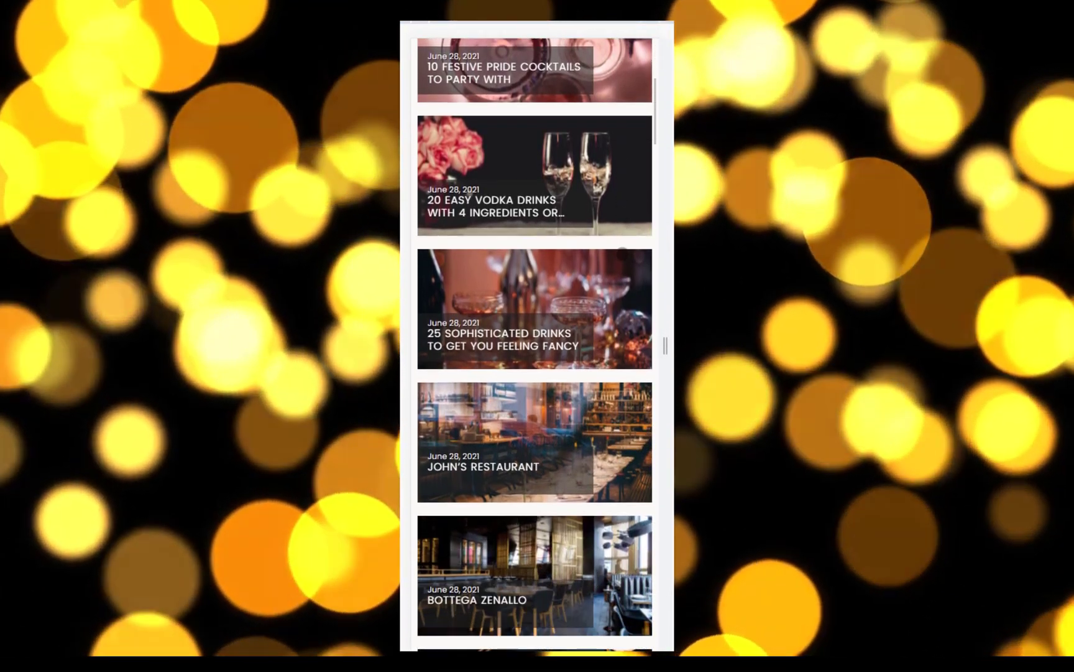
scroll(535, 342, "down", 10)
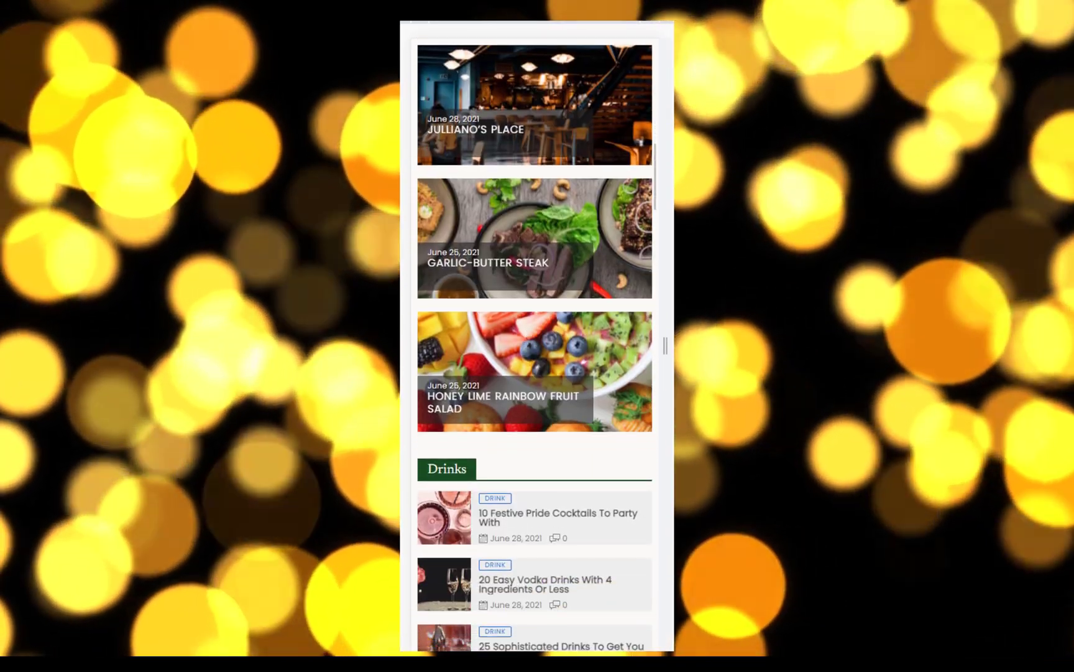
scroll(531, 353, "down", 4)
scroll(575, 197, "down", 4)
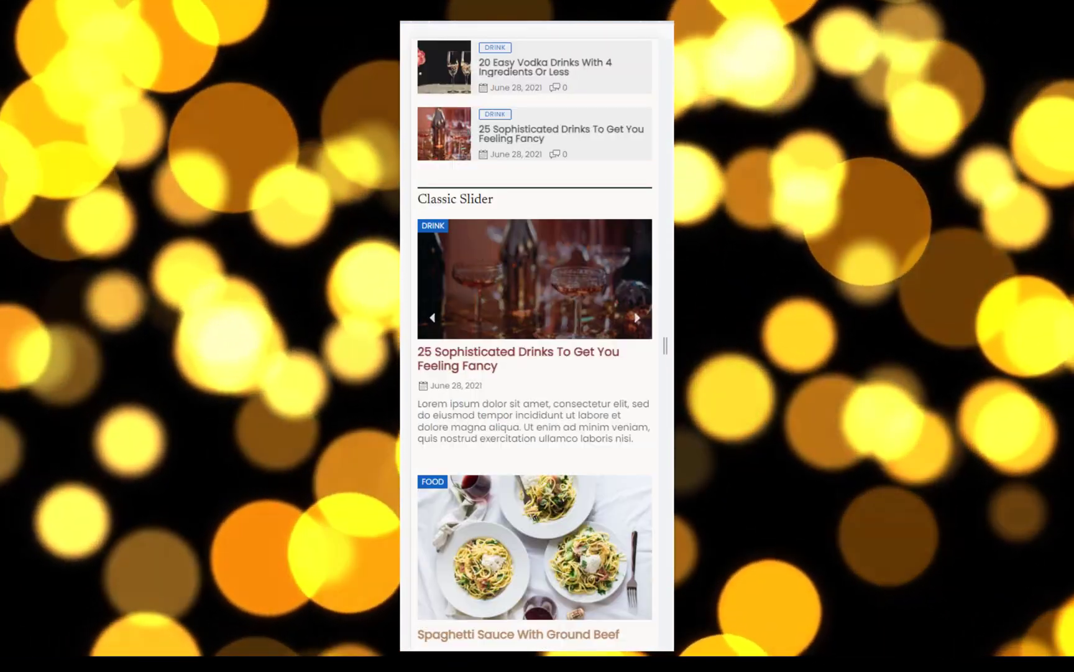
scroll(535, 336, "down", 10)
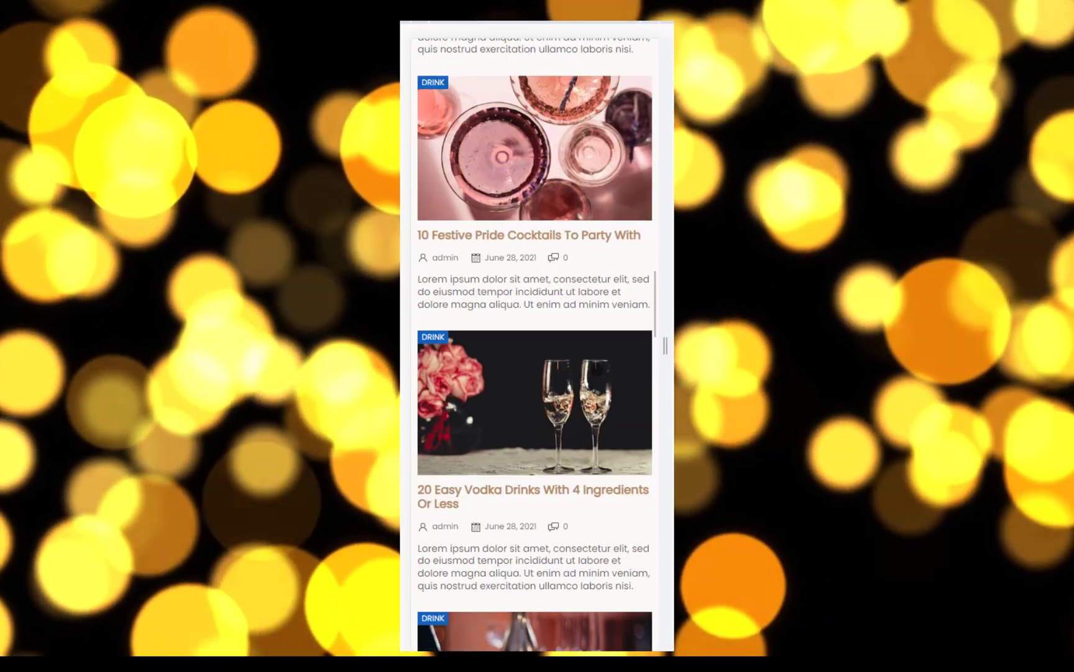
scroll(535, 336, "down", 15)
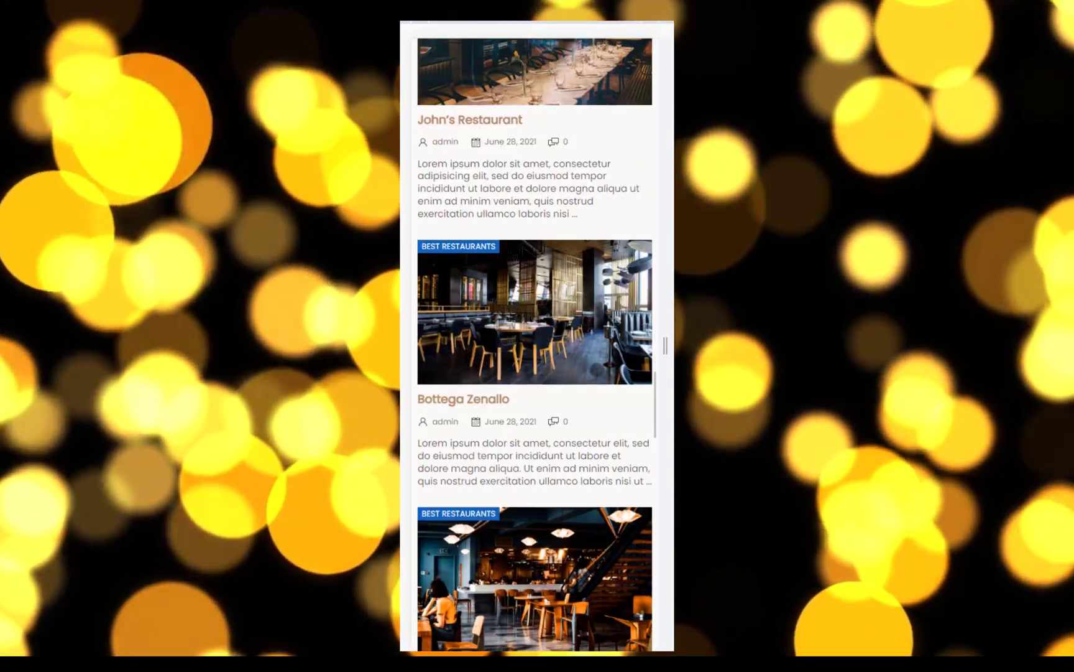
scroll(597, 371, "down", 12)
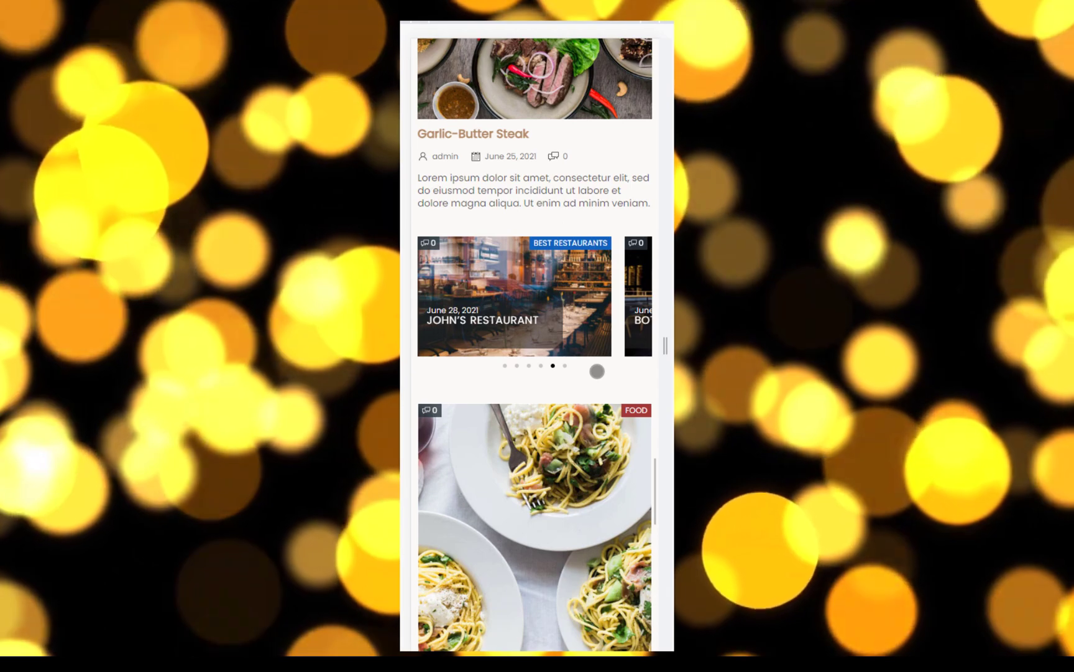
scroll(597, 372, "down", 10)
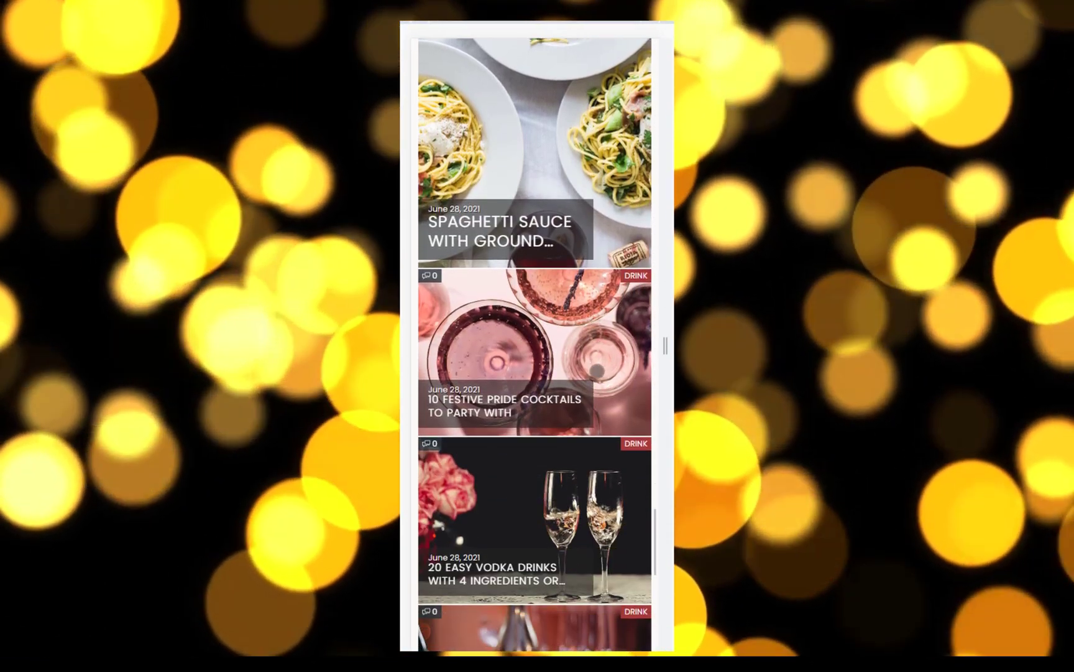
scroll(597, 371, "down", 10)
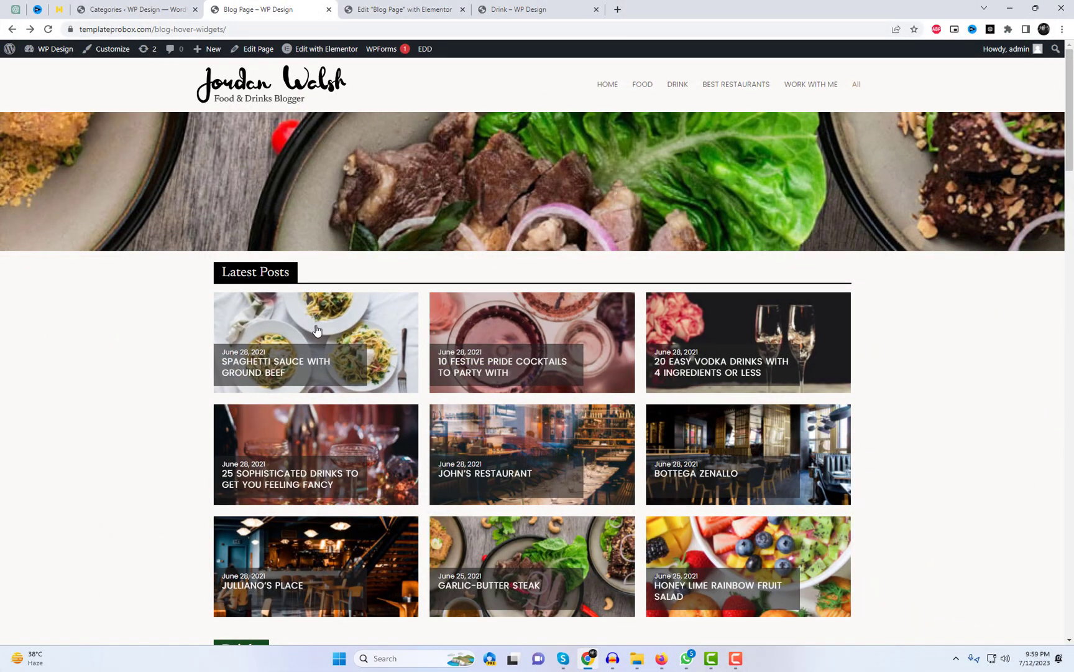
Scroll down the live Blog Page, reviewing each section down to the post grid
scroll(688, 354, "down", 6)
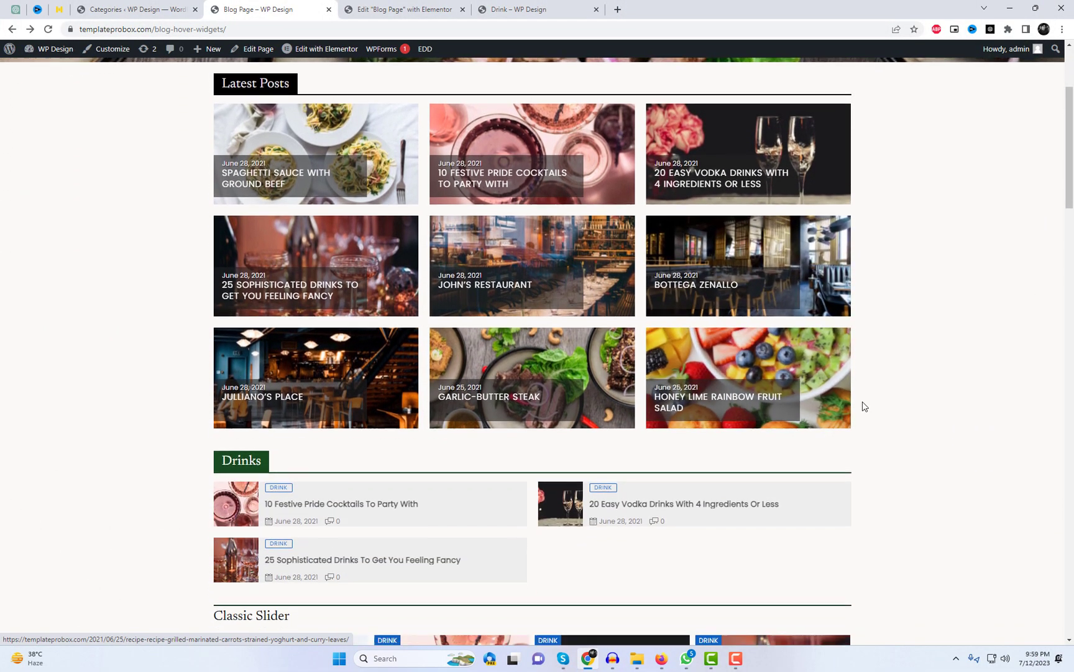
scroll(862, 406, "down", 5)
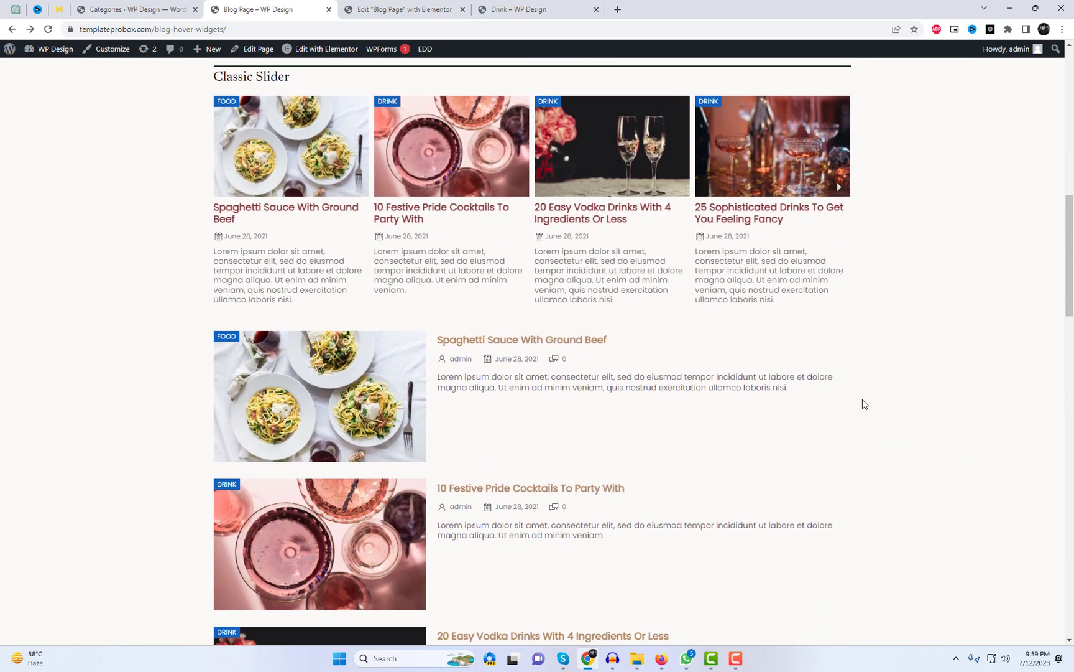
scroll(899, 357, "down", 7)
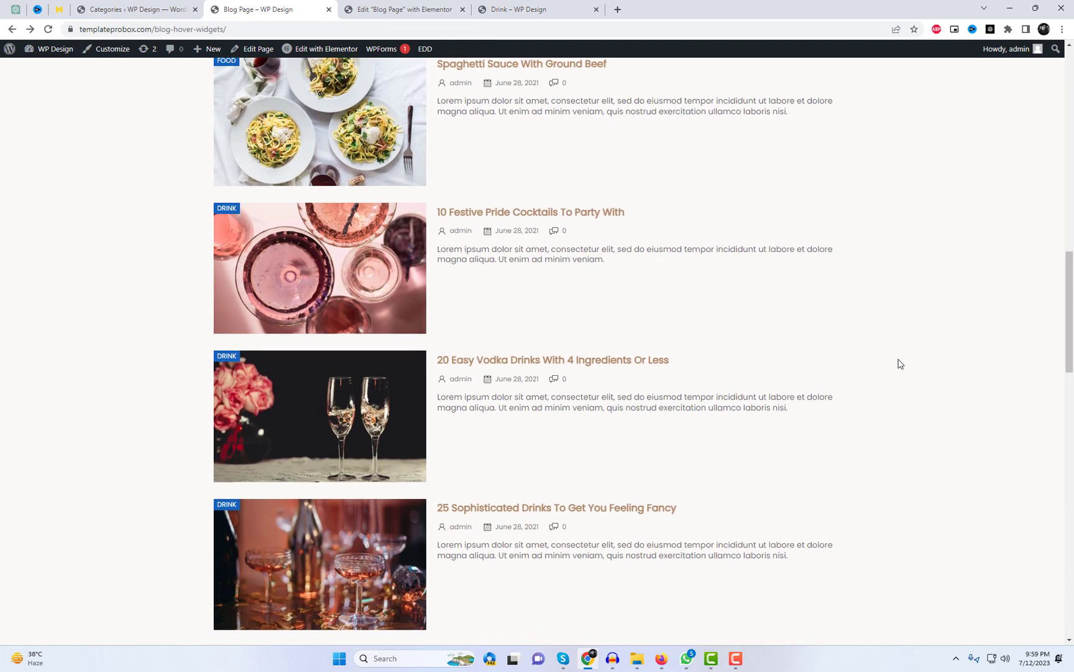
scroll(899, 364, "down", 8)
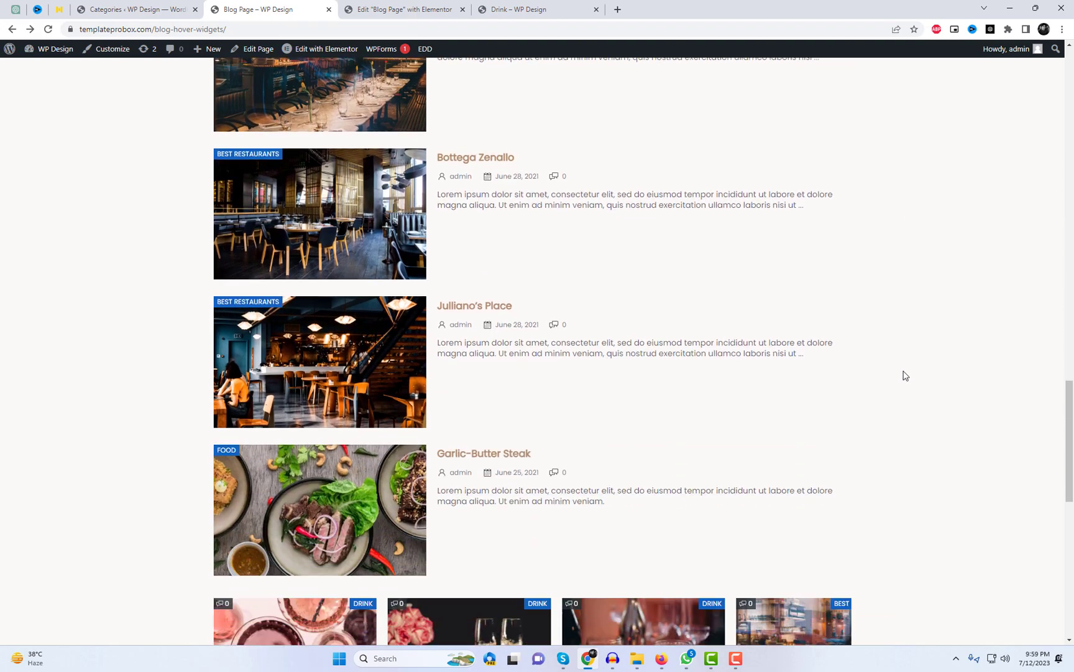
scroll(907, 382, "down", 5)
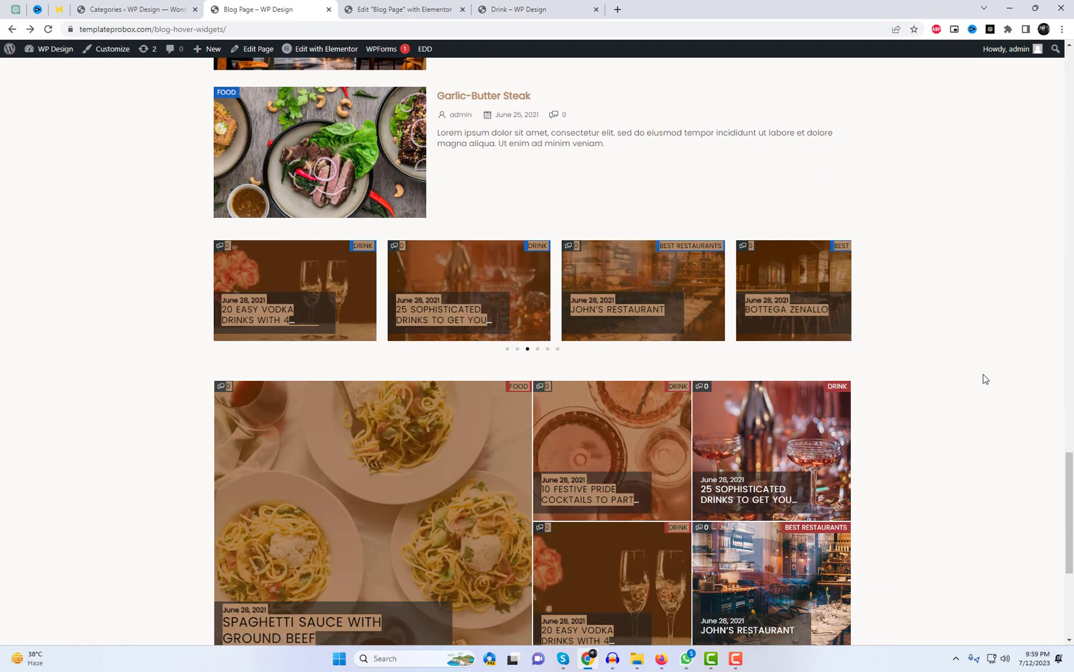
scroll(957, 385, "down", 1)
scroll(932, 395, "down", 2)
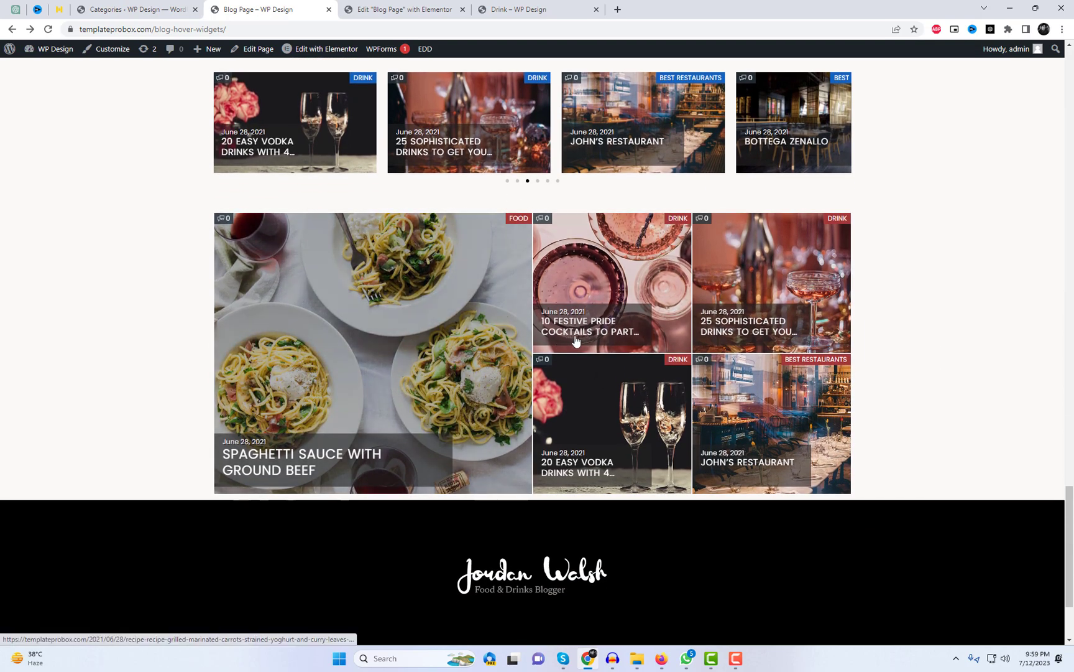
Open the Spaghetti Sauce With Ground Beef post in a new tab and look through it
right_click(359, 458)
left_click(393, 471)
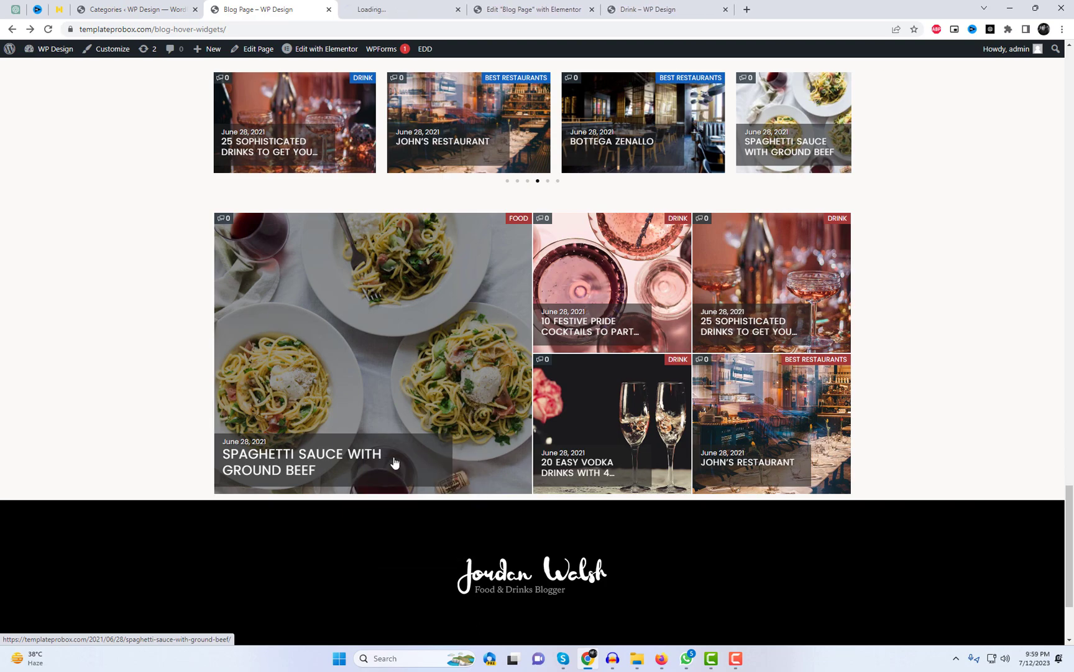
left_click(391, 7)
scroll(818, 386, "down", 3)
scroll(821, 415, "down", 3)
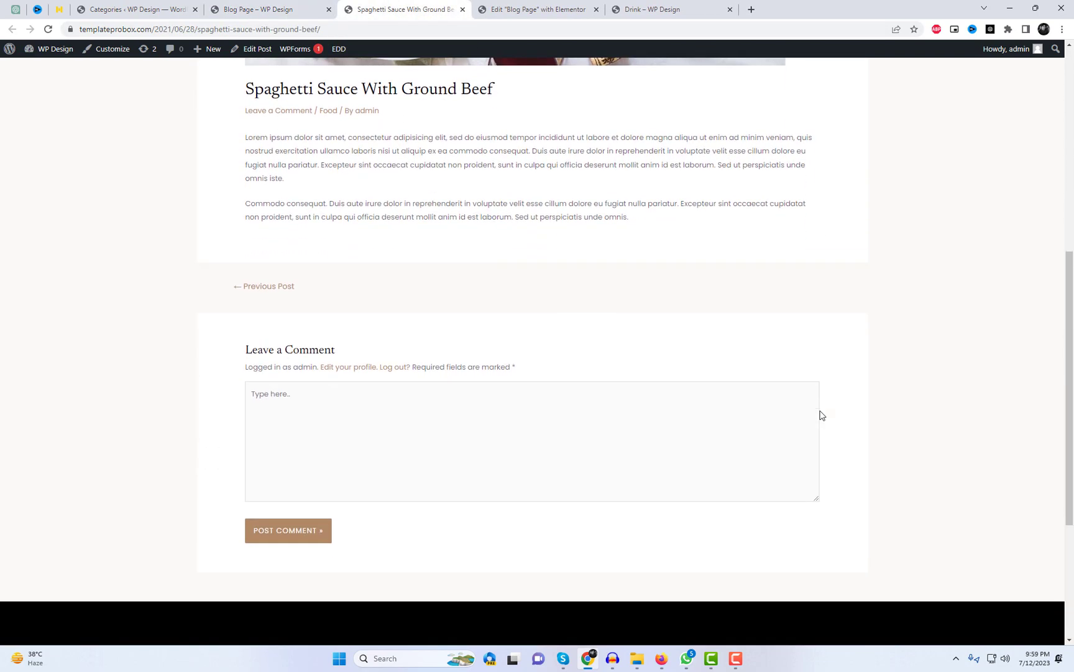
scroll(821, 415, "up", 7)
Return to the Blog Page tab and scroll back up to the Hero Block
left_click(267, 9)
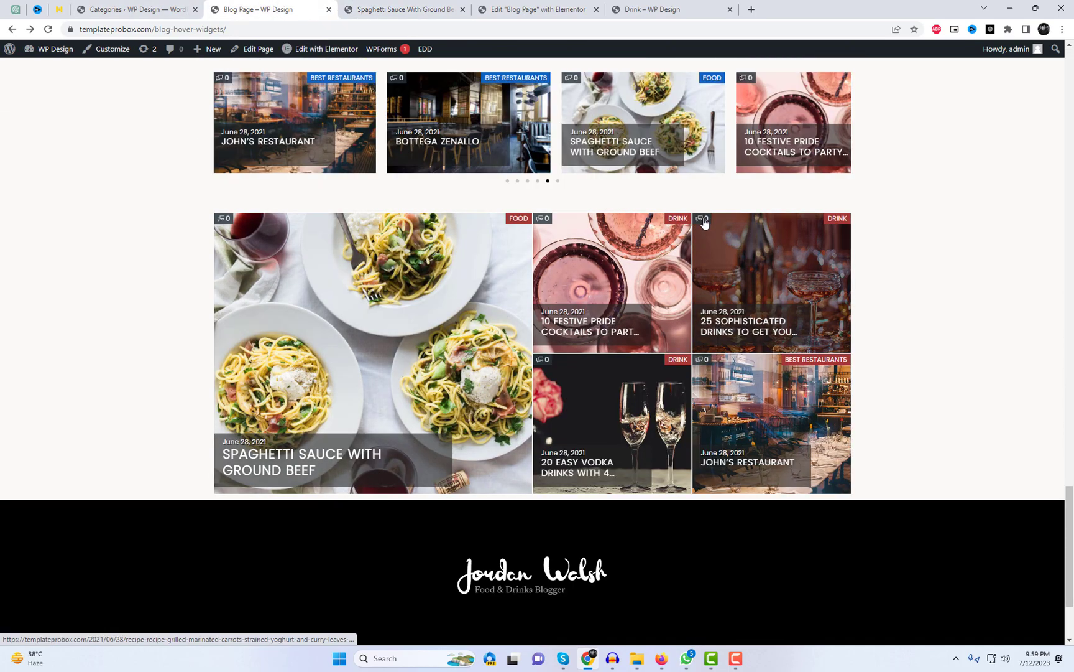
scroll(745, 328, "up", 5)
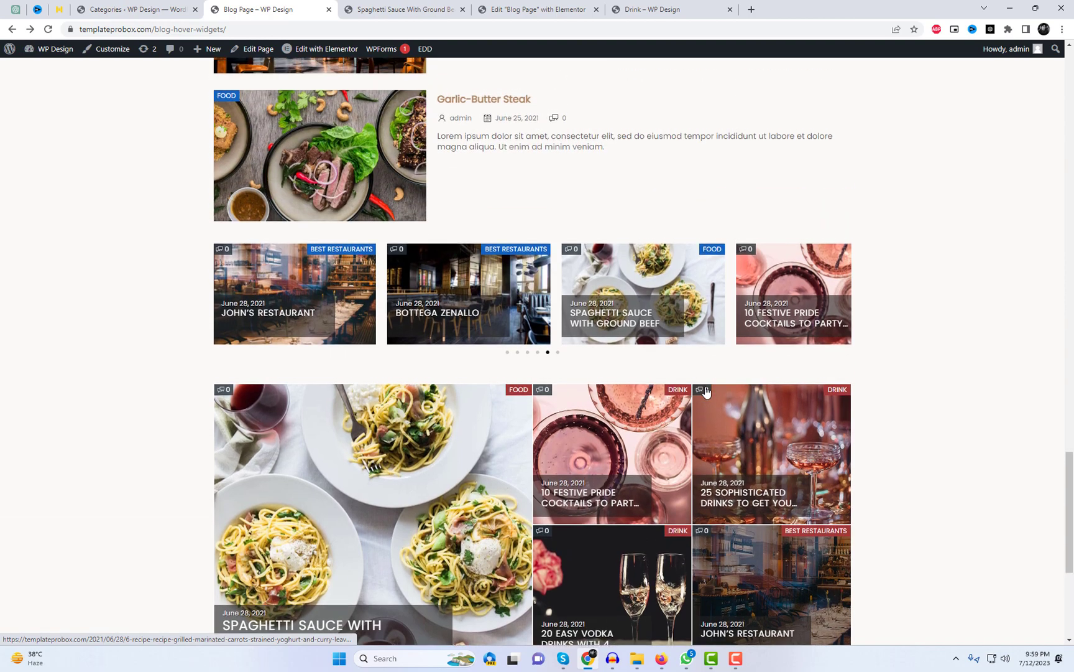
scroll(706, 392, "up", 8)
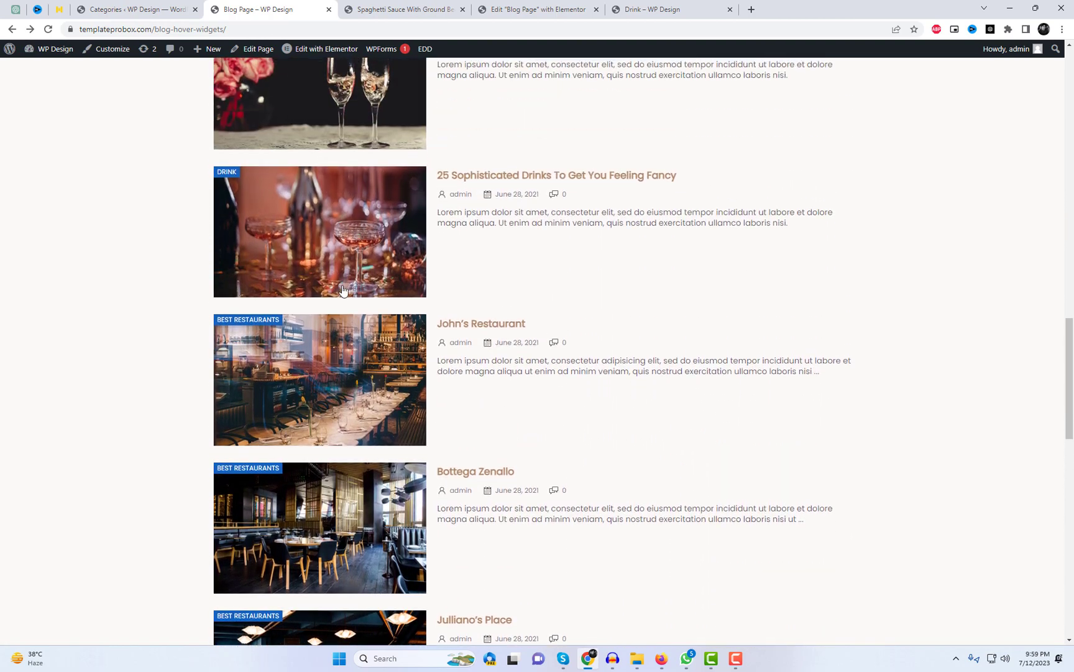
scroll(330, 278, "up", 9)
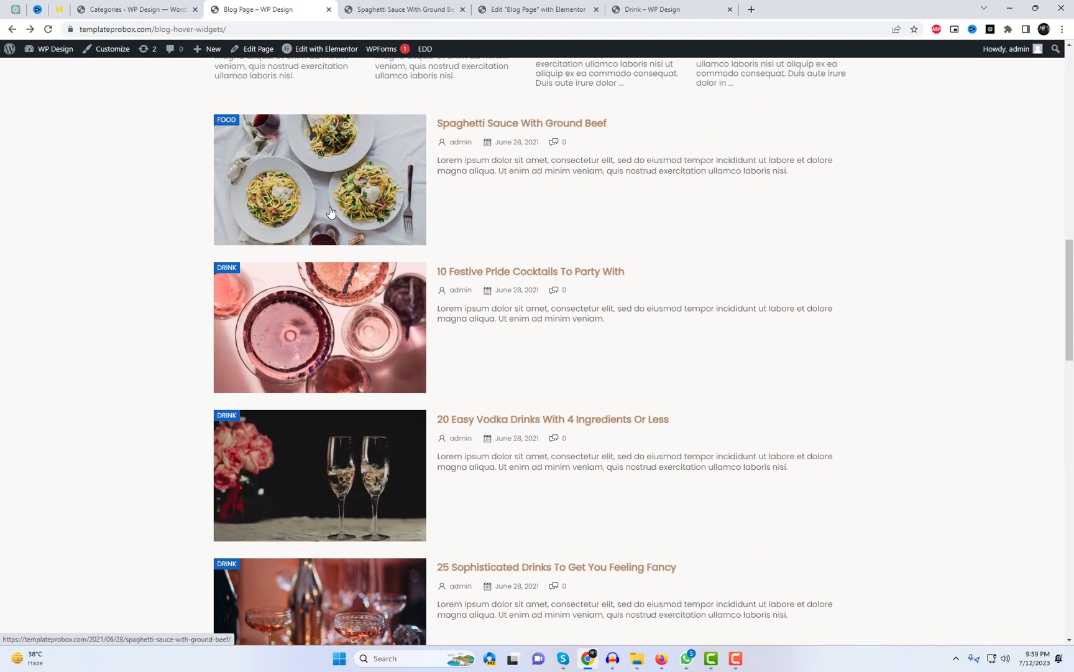
scroll(344, 236, "up", 11)
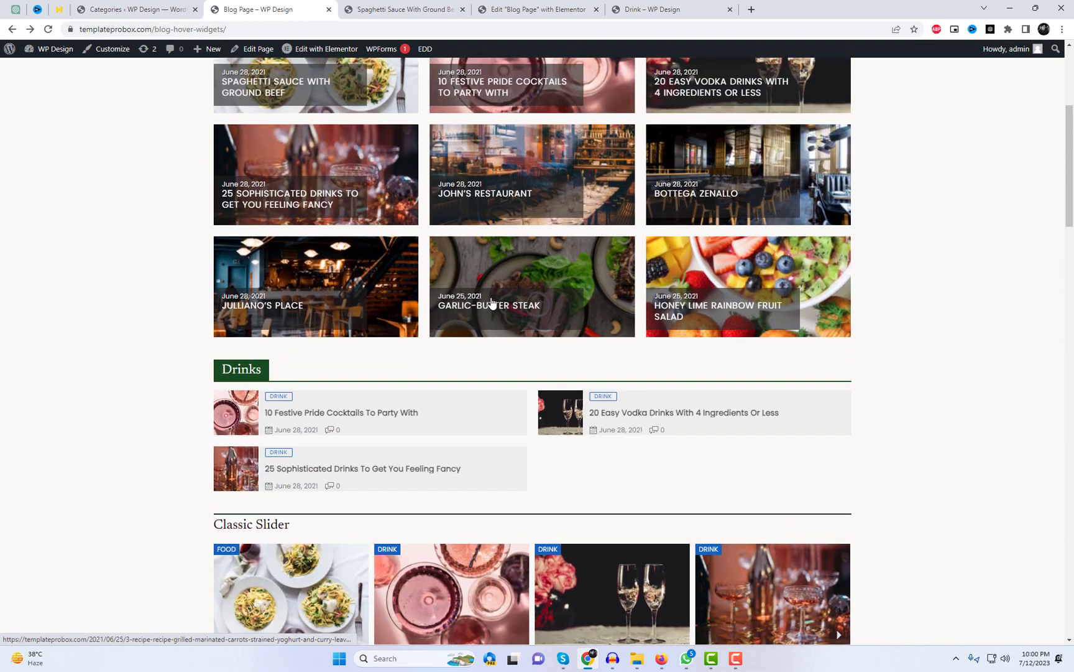
scroll(493, 306, "up", 2)
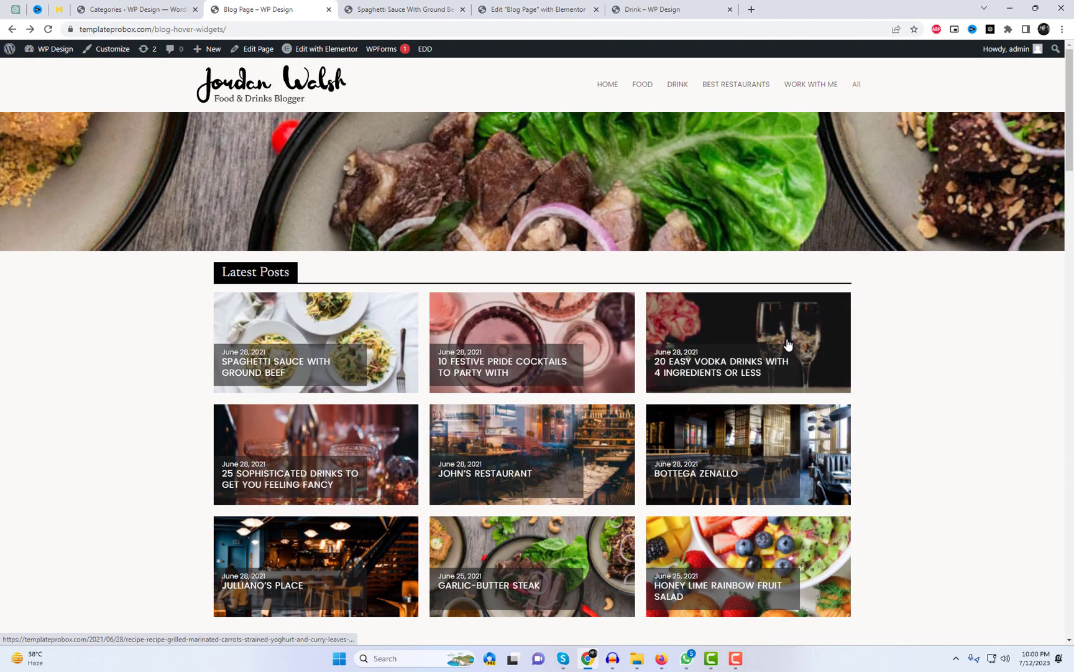
scroll(942, 386, "down", 1)
scroll(942, 386, "down", 1)
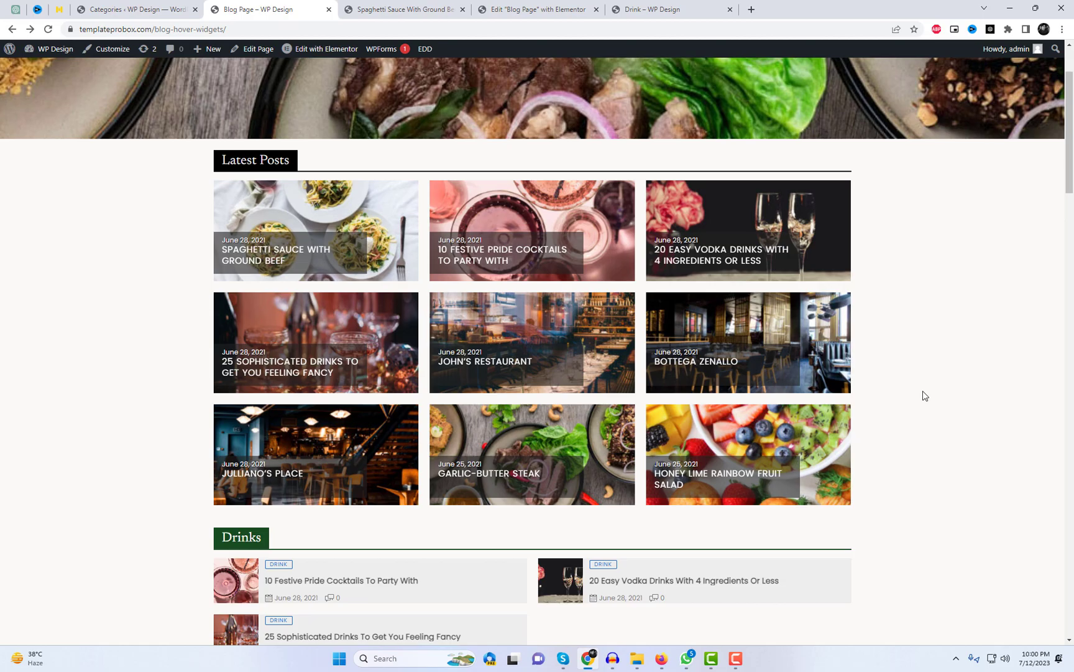